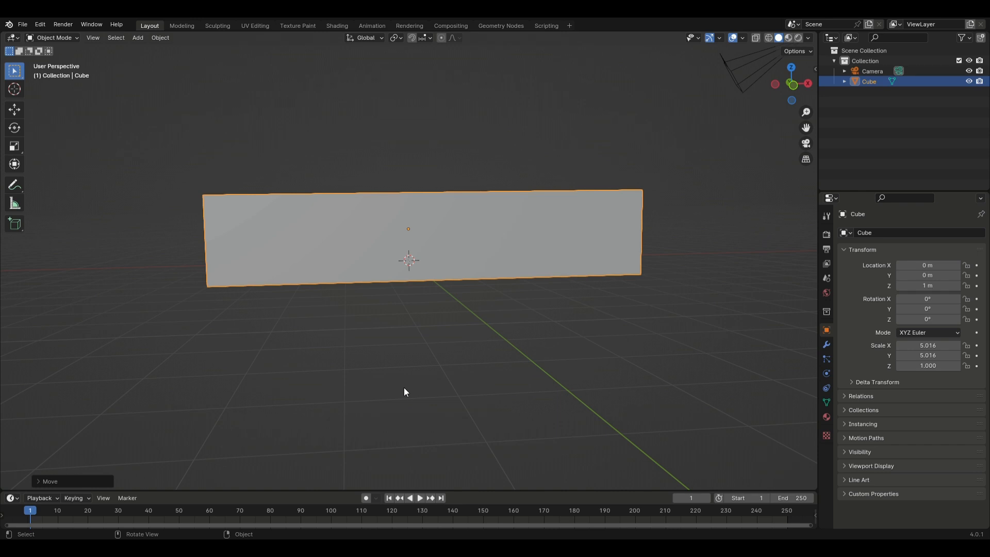
middle_drag(404, 392, 434, 376)
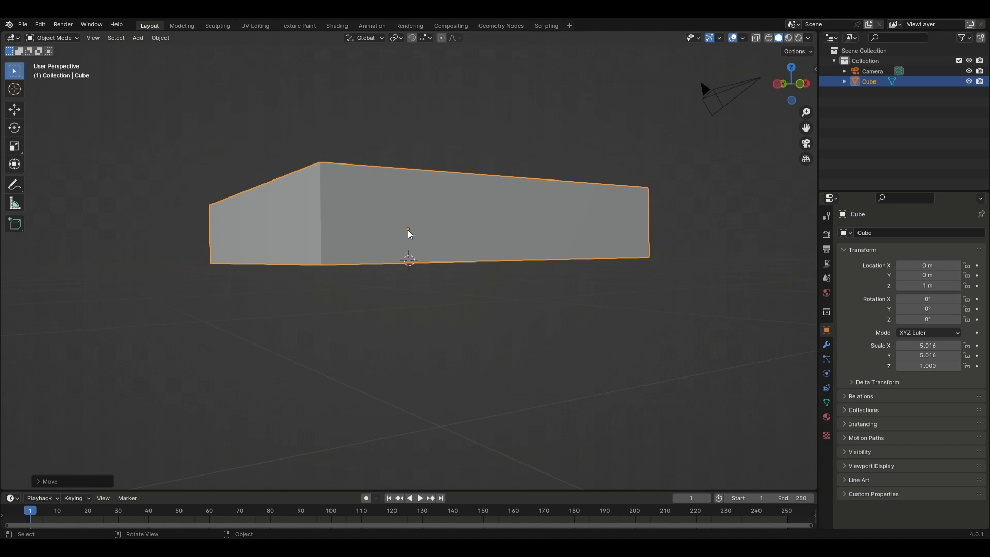
middle_drag(387, 288, 330, 298)
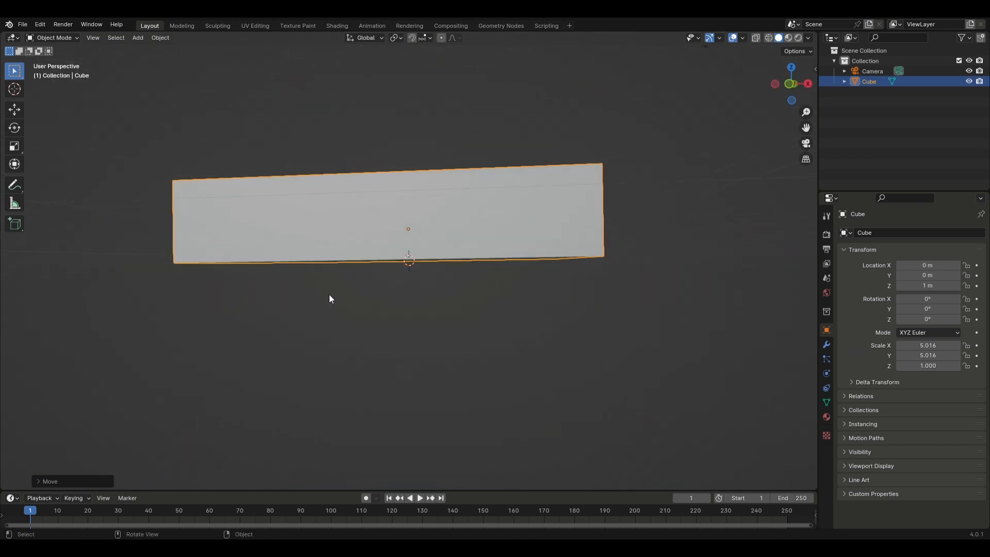
key(shift+s)
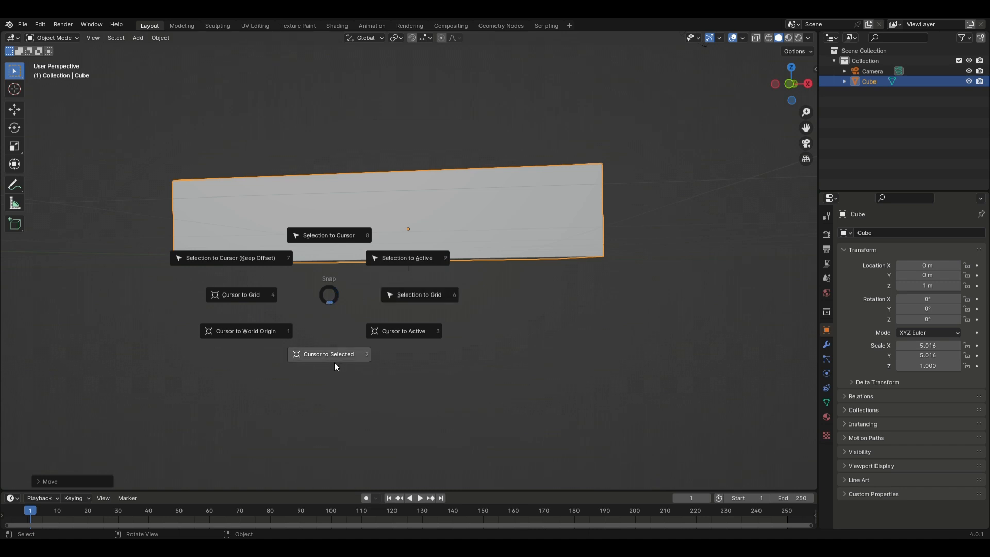
key(Escape)
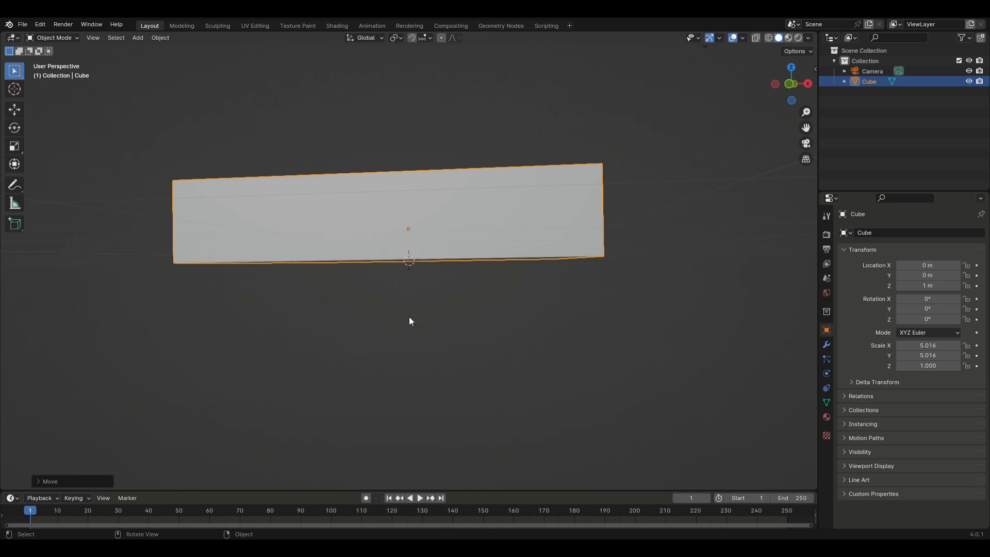
Undo the cube's last move and instead raise its whole mesh 1 m along Z in Edit Mode.
key(ctrl+z)
middle_drag(409, 321, 442, 327)
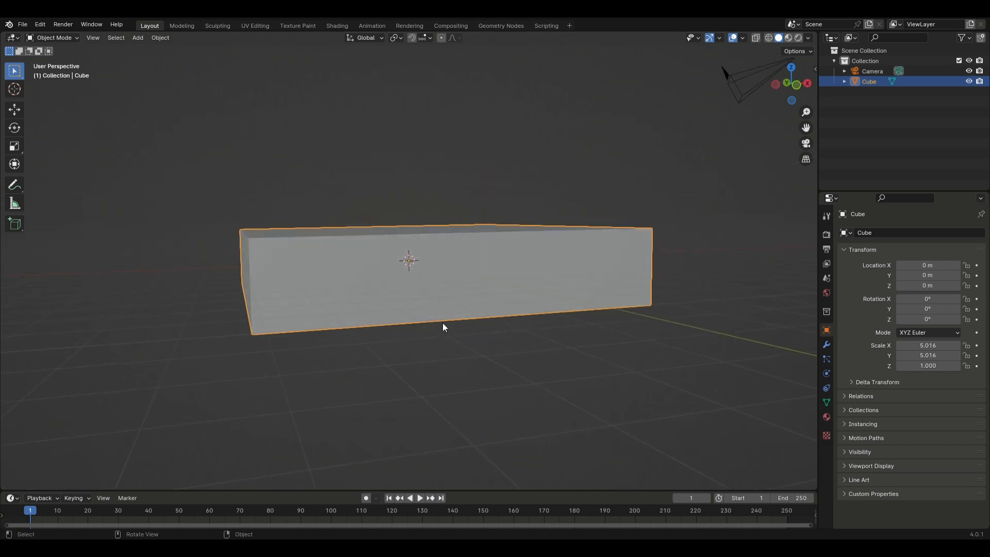
key(Tab)
text(gz)
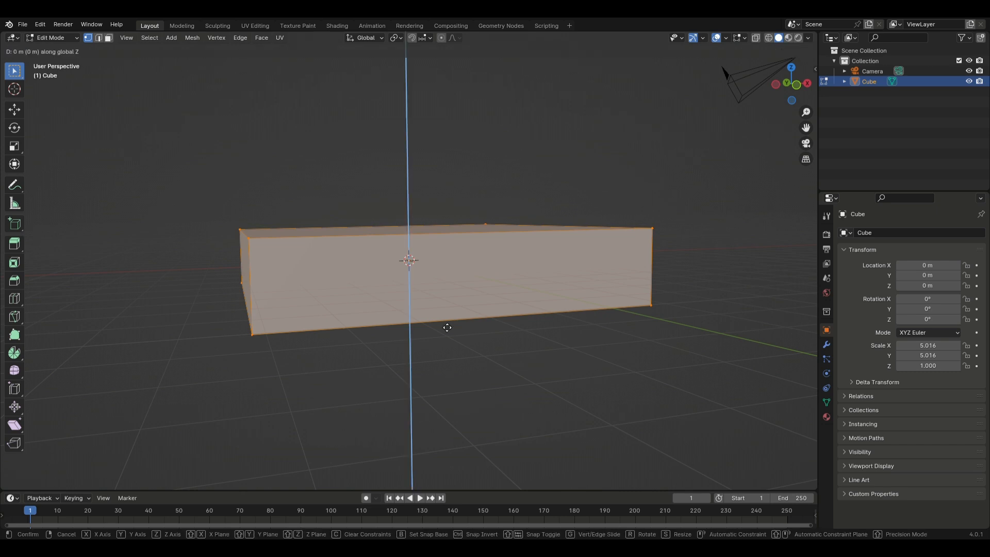
text(1)
key(Return)
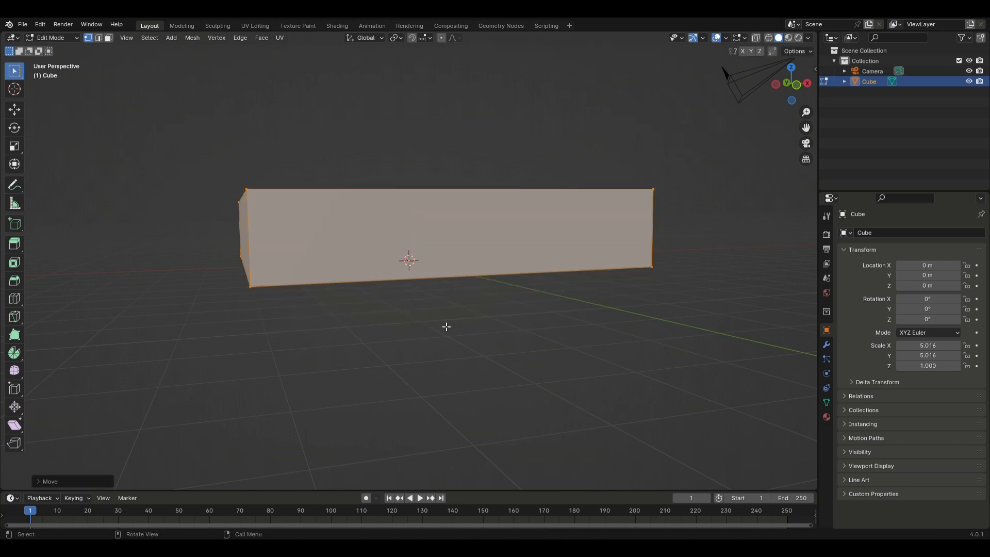
key(Tab)
Scale the cube in Object Mode along Z by a factor of about 1.74.
middle_drag(425, 325, 416, 253)
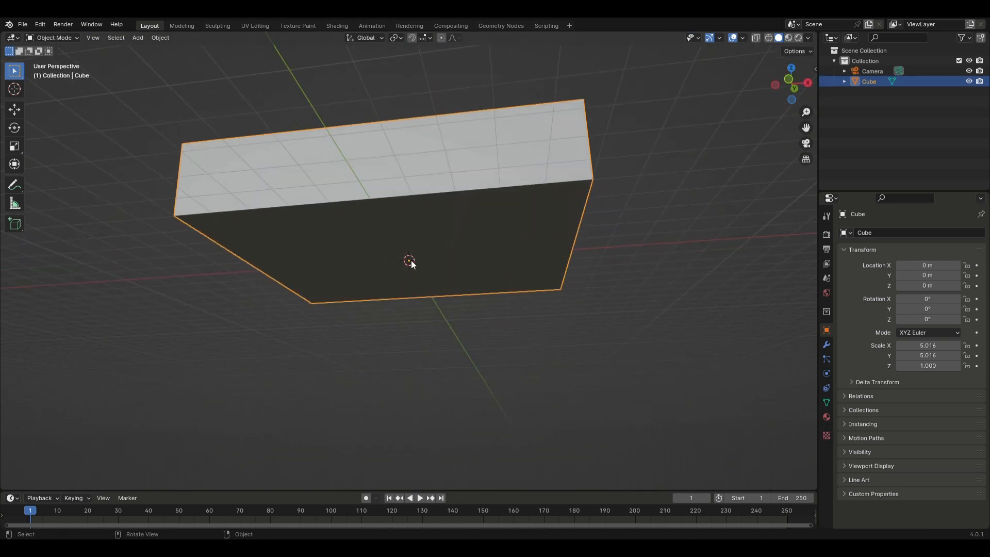
scroll(404, 299, up, 5)
scroll(404, 299, down, 3)
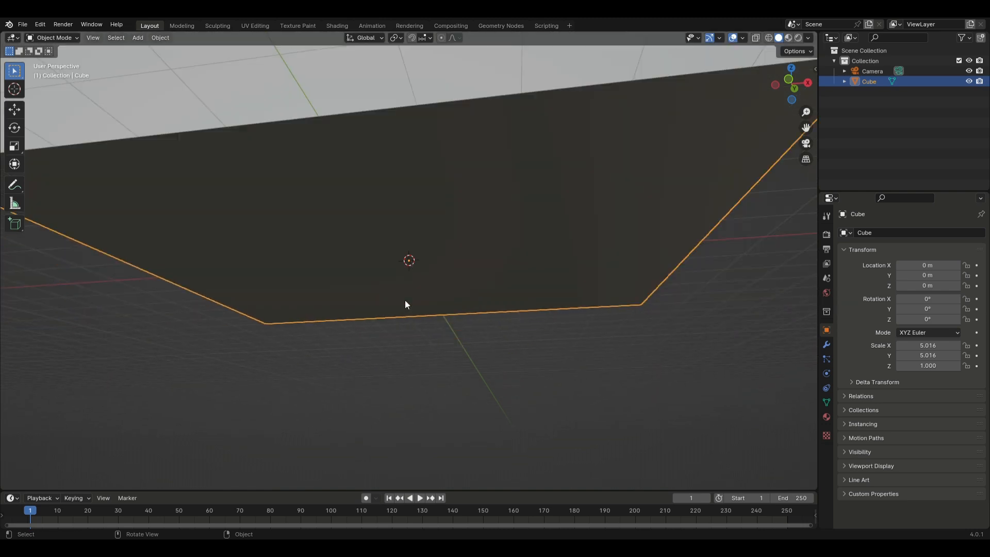
scroll(406, 304, down, 5)
middle_drag(422, 330, 420, 337)
key(s)
key(z)
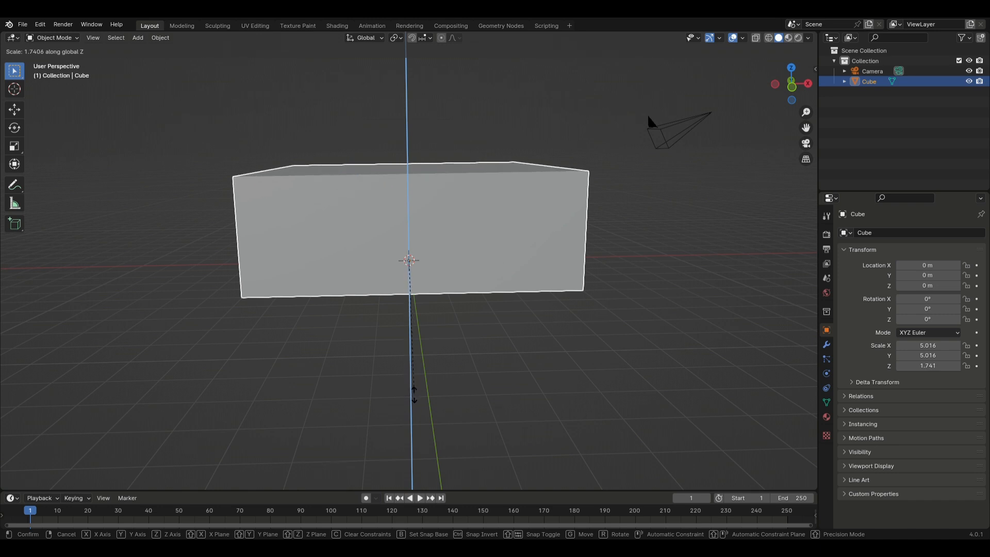
click(415, 395)
Add a second cube at the origin and show the scene as wireframe in top view.
middle_drag(364, 387, 475, 322)
scroll(330, 370, up, 5)
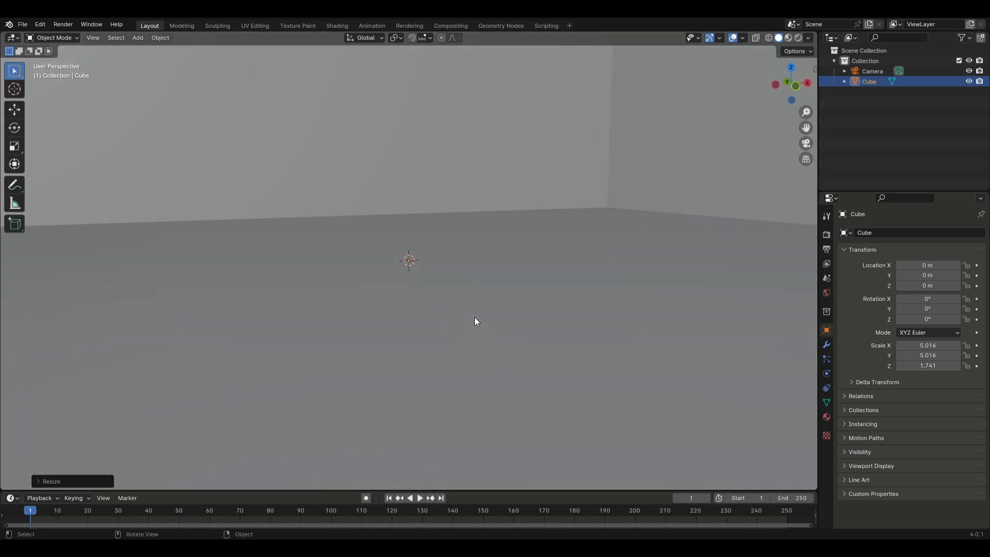
middle_drag(475, 317, 677, 206)
scroll(363, 310, down, 8)
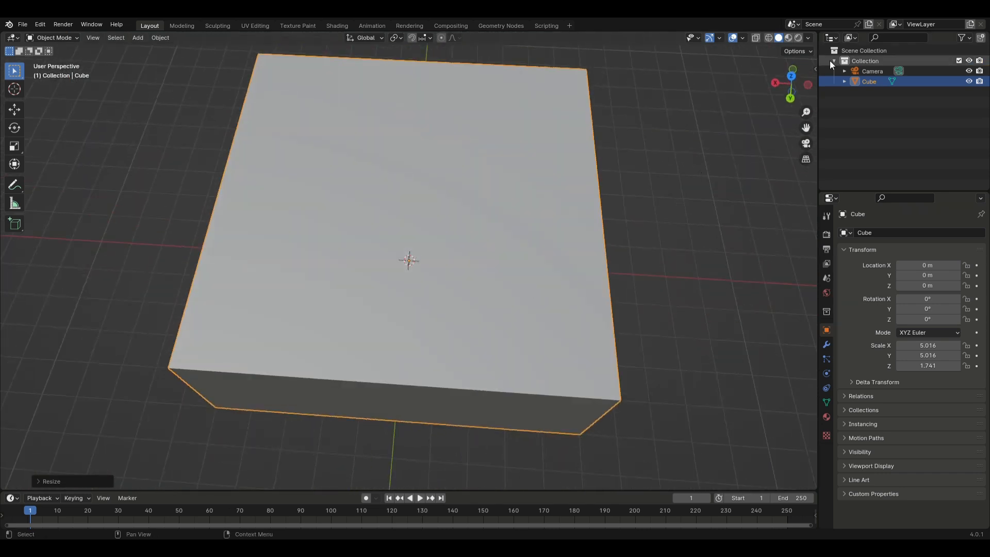
click(792, 76)
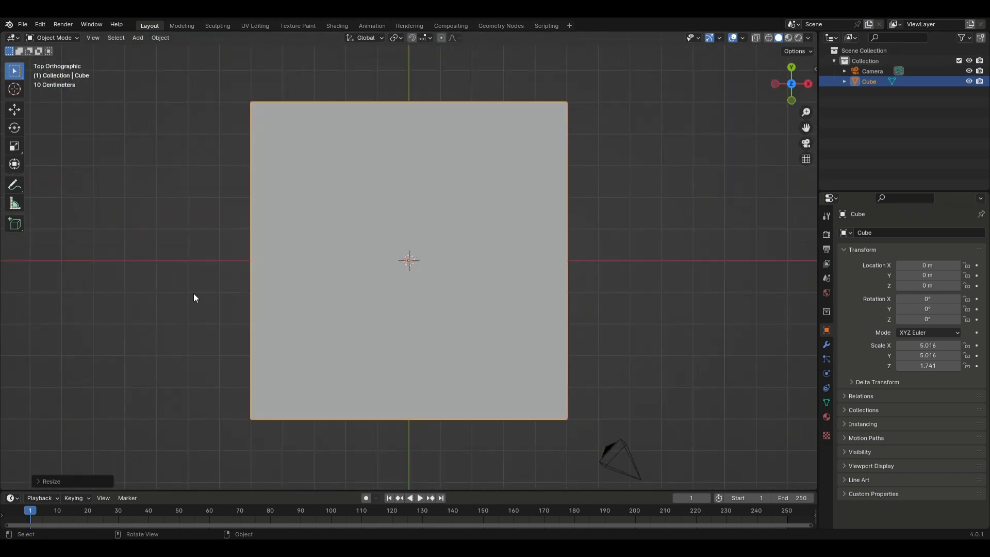
key(shift+a)
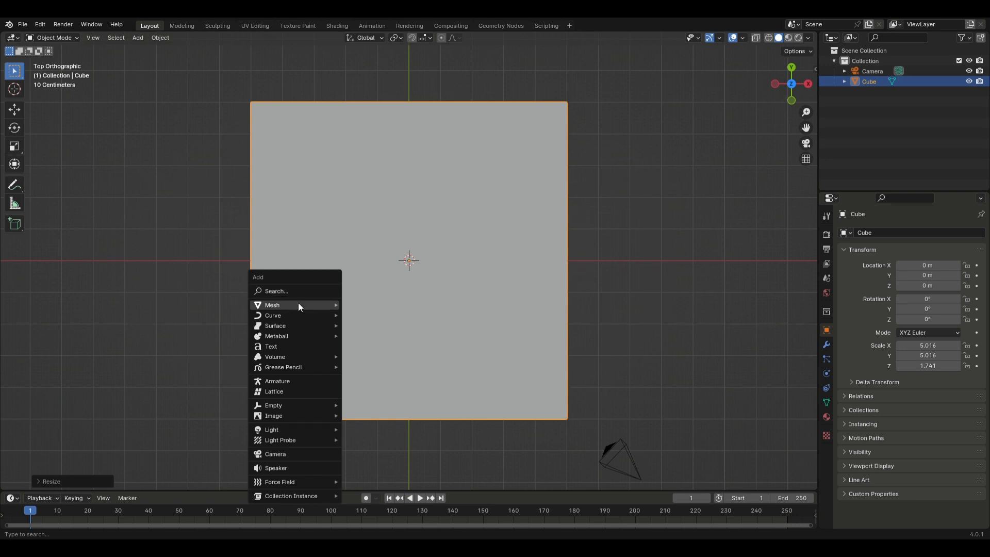
mouse_move(299, 304)
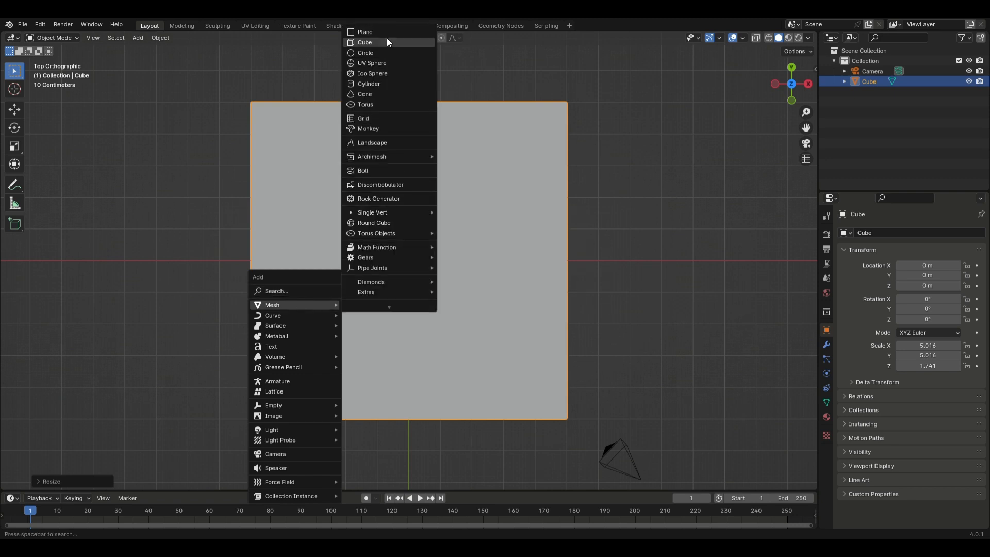
click(387, 42)
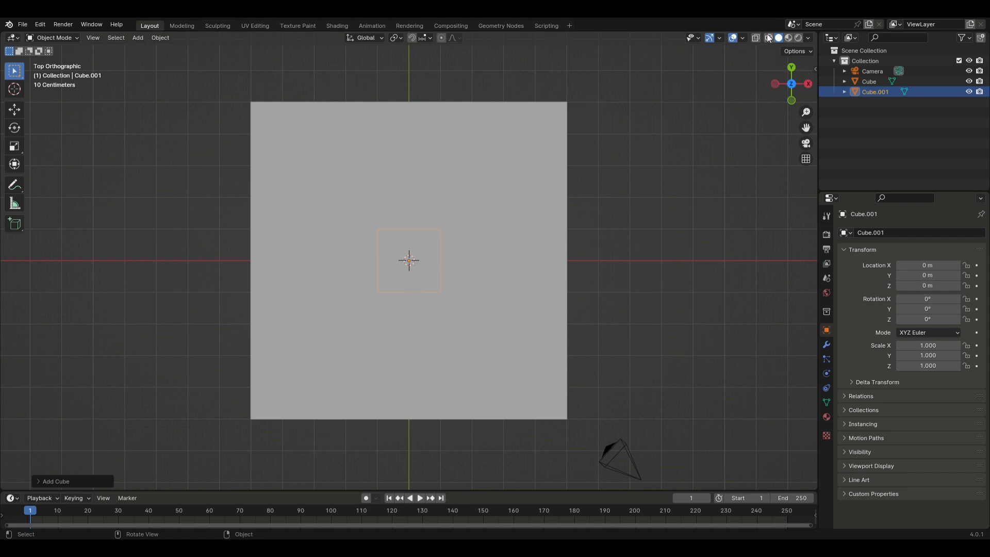
key(alt+z)
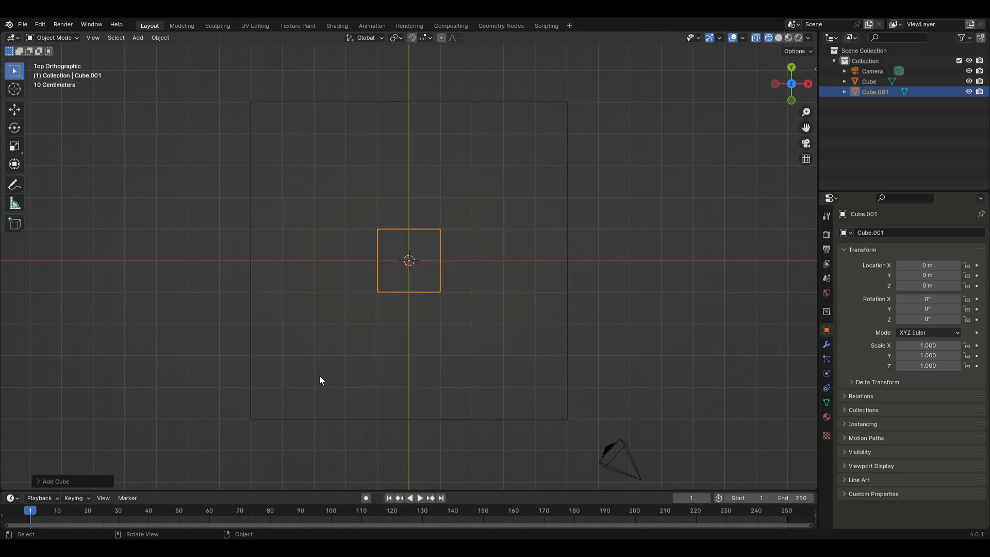
middle_drag(320, 380, 478, 289)
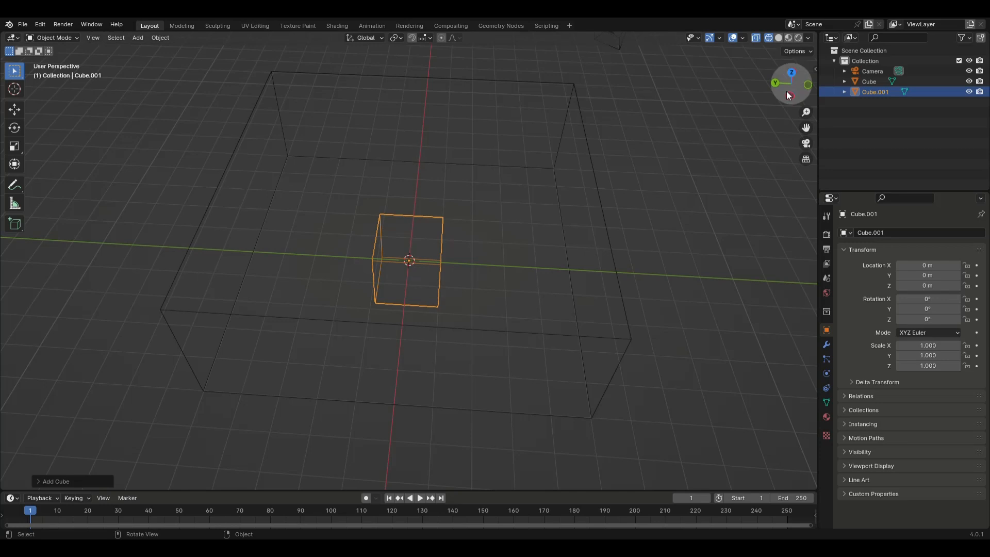
click(791, 75)
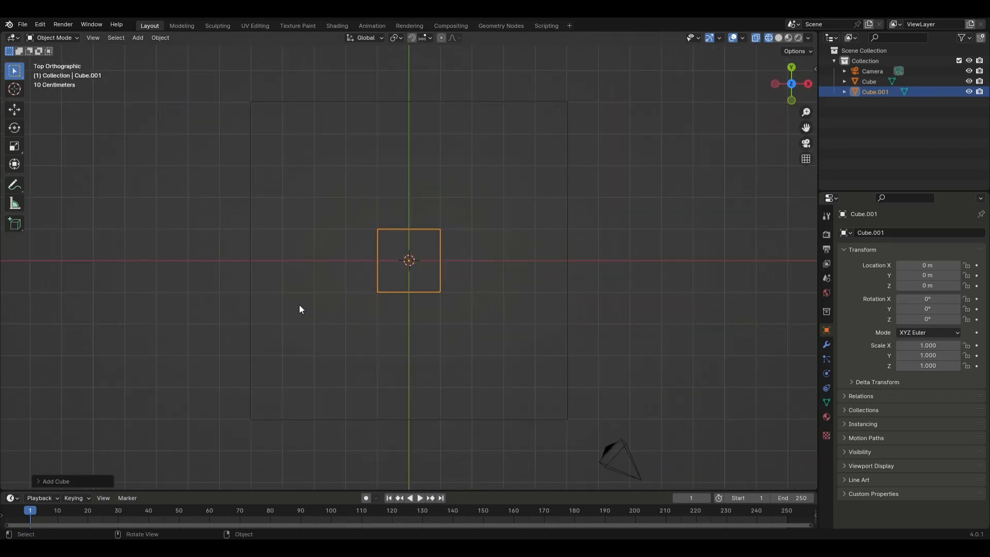
In Edit Mode, scale the new cube along X to about 0.2 and place it at the large box's +Y edge, left of the Y axis.
key(Tab)
key(s)
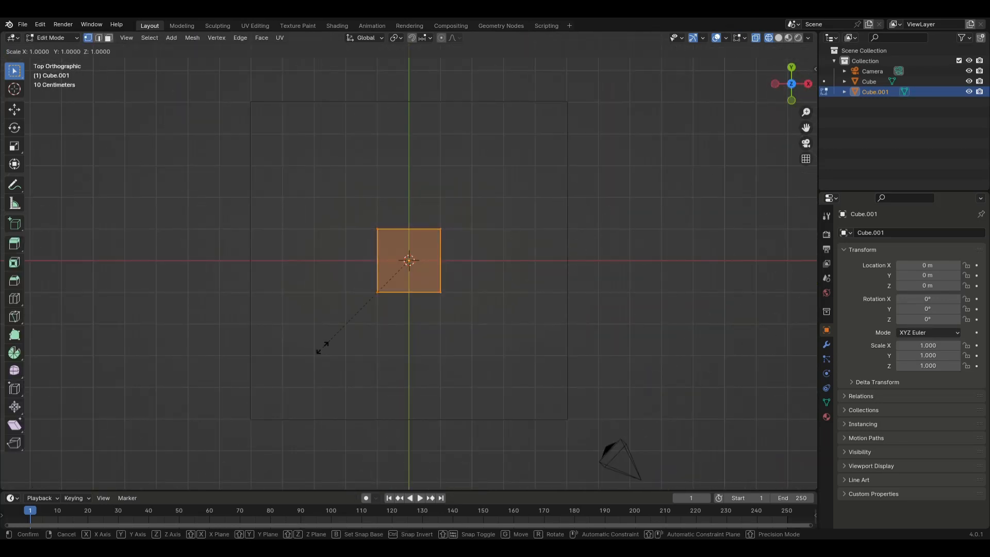
key(x)
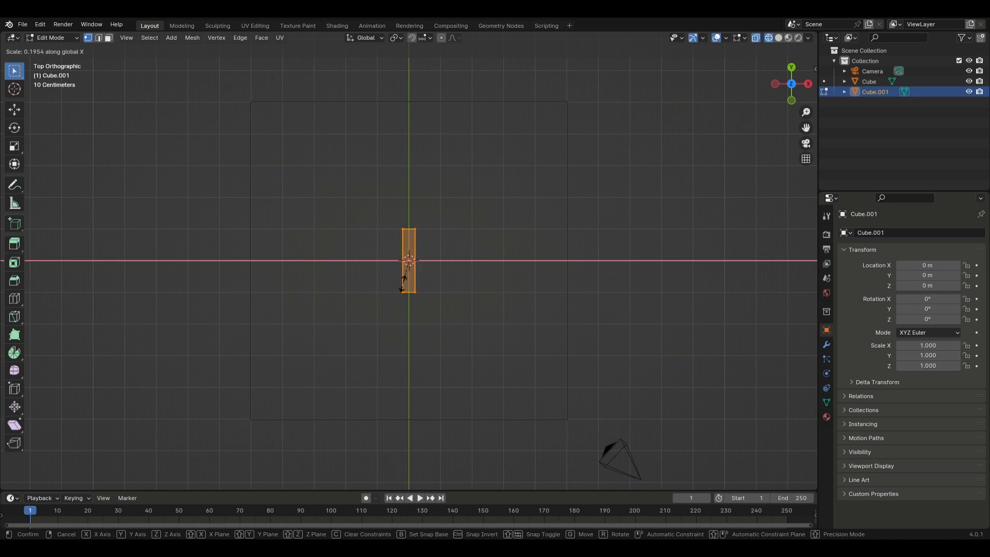
click(404, 283)
key(g)
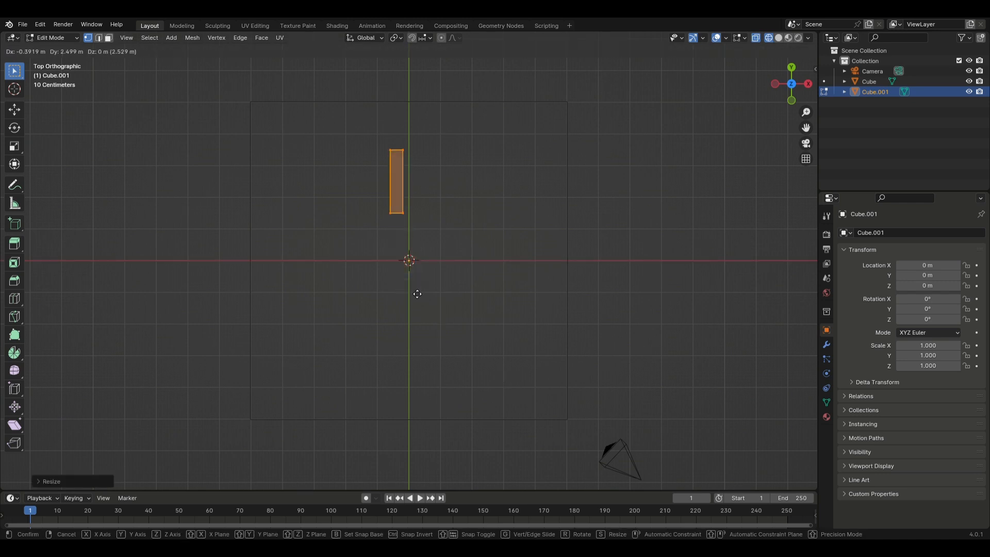
click(409, 260)
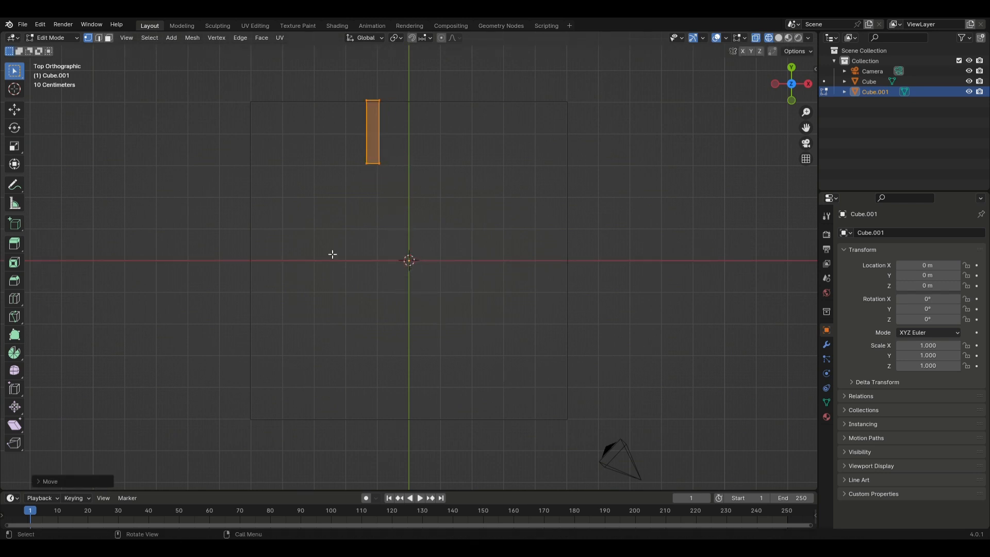
Fine-tune the wall block's thickness along X, leaving it slightly thinner than before.
key(s)
key(x)
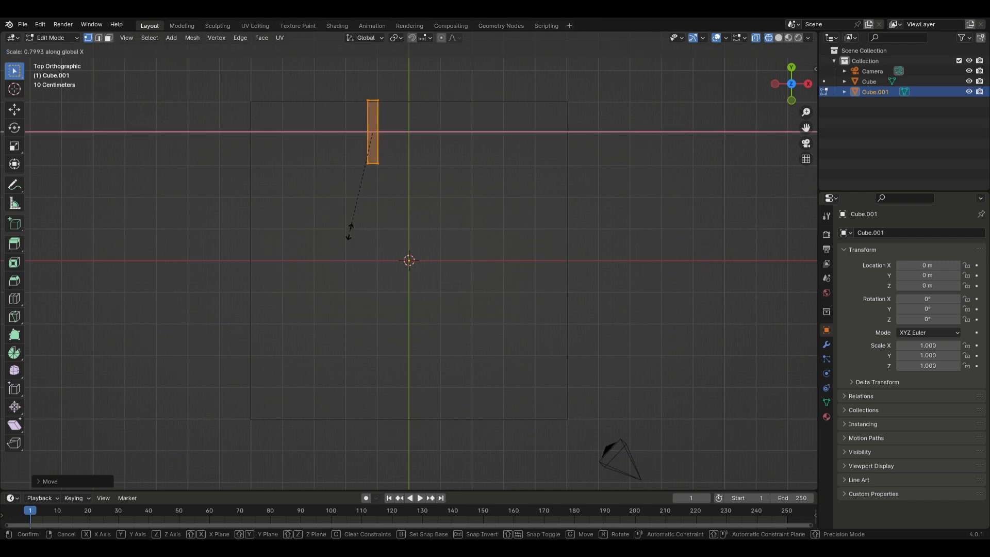
click(373, 209)
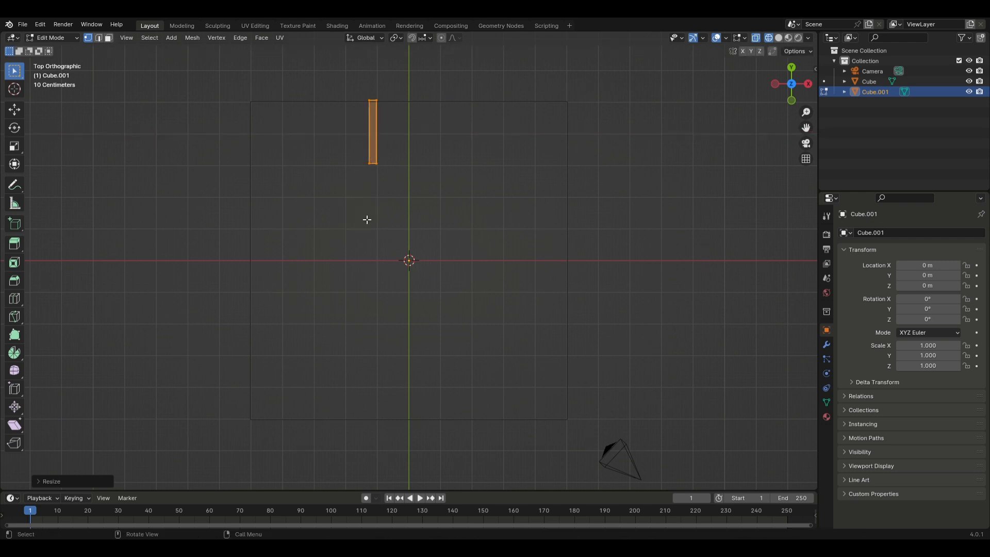
key(s)
key(x)
click(327, 232)
Duplicate the wall block along X to the other side of the Y axis, forming a parallel second wall.
key(g)
key(x)
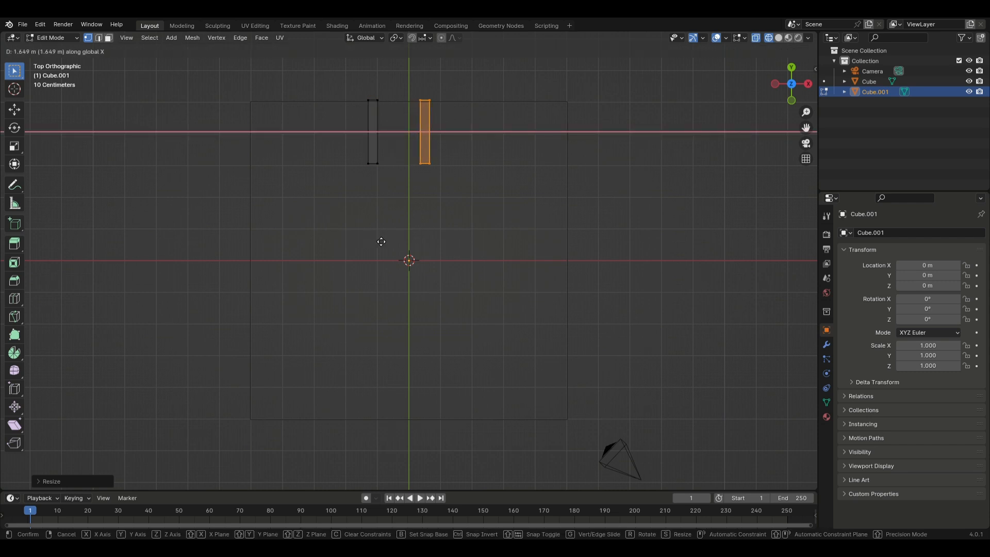
click(384, 241)
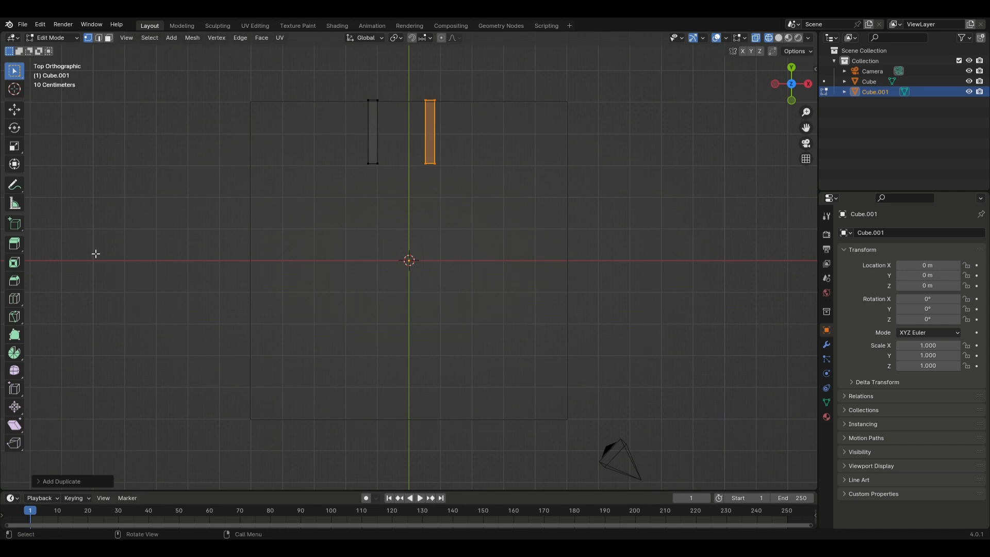
Duplicate the second wall, rotate the copy 90 degrees and join it to that wall's inner end, extending toward +X.
key(g)
key(Escape)
text(r)
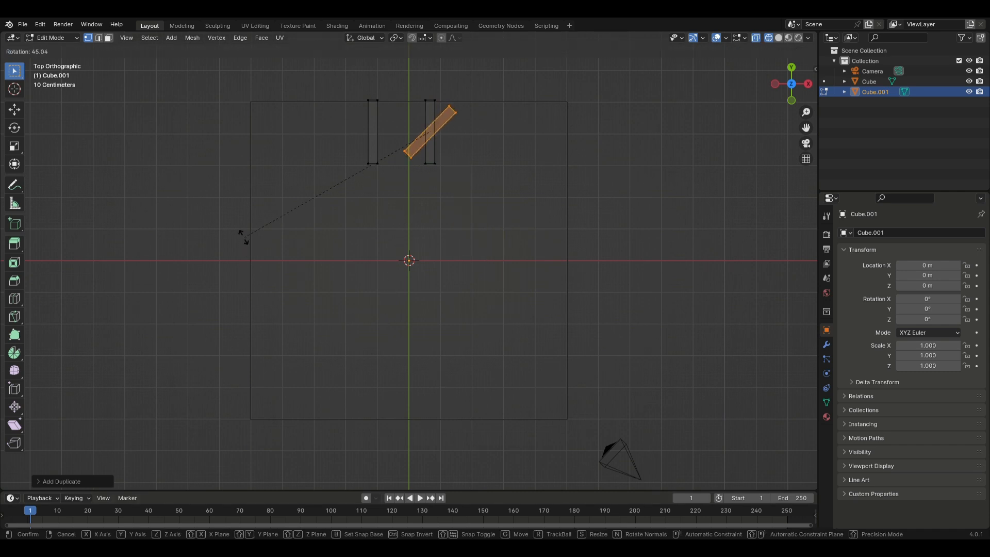
text(90)
key(Return)
key(g)
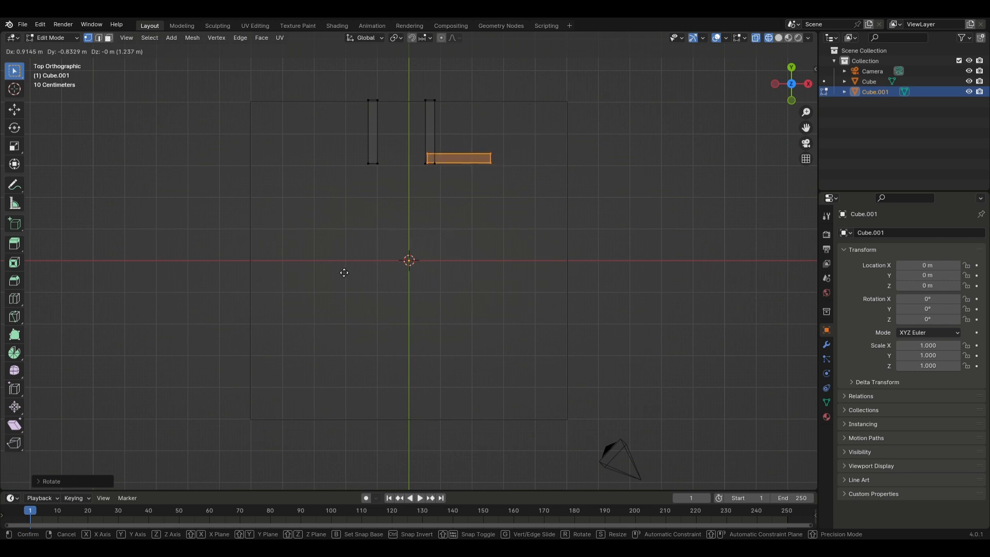
click(342, 273)
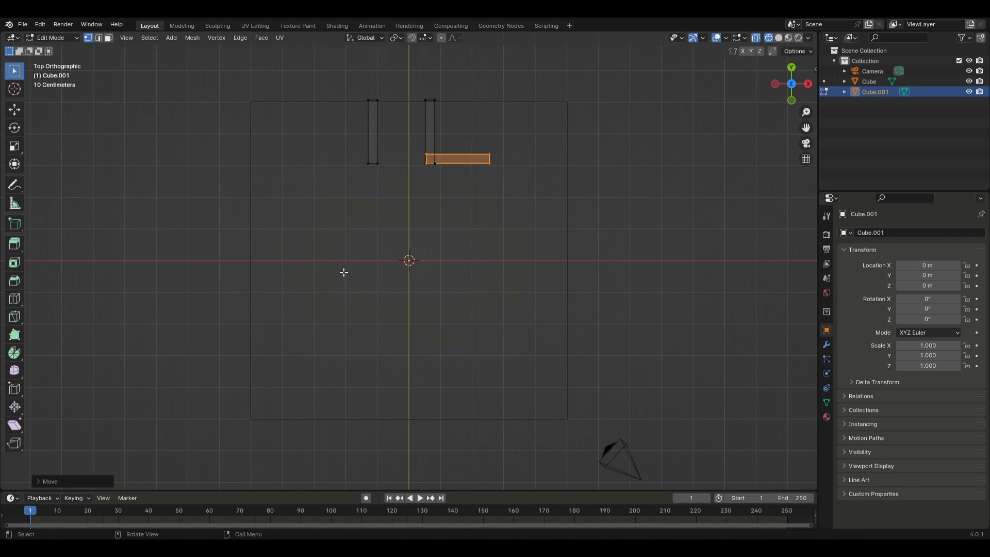
Move the crosswise wall's free end about 0.5 m toward -Y and rotate that end slightly so the wall slants.
drag(481, 133, 518, 218)
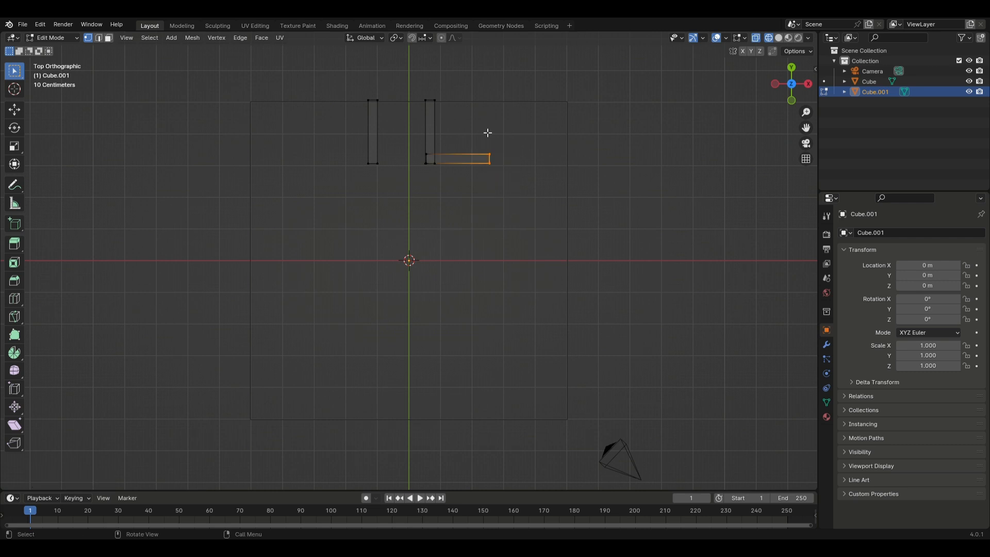
key(g)
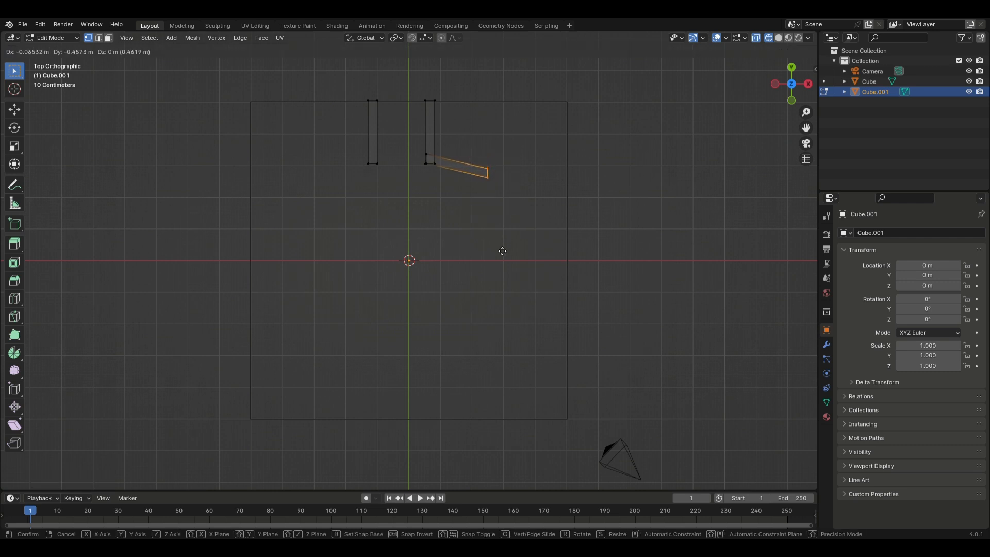
click(499, 256)
key(r)
click(465, 272)
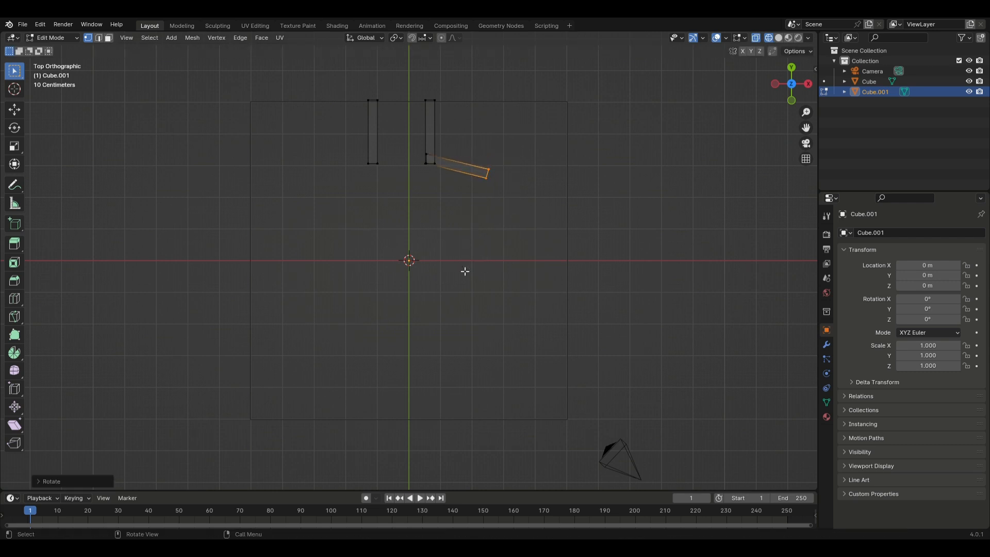
Duplicate the straight wall on the -X side, rotate the copy 90 degrees and join it to that wall's inner end, extending toward -X.
click(368, 156)
key(l)
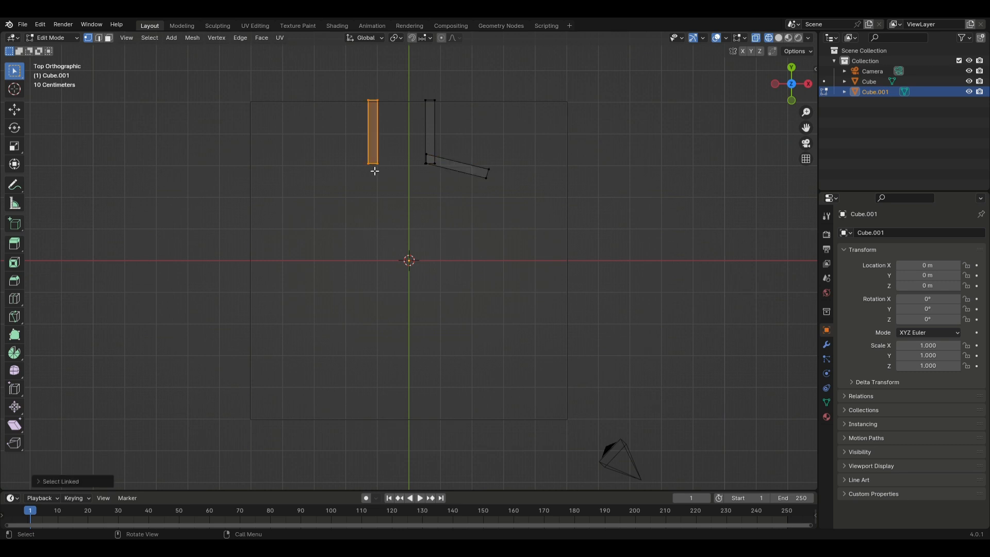
key(shift+d)
right_click(426, 190)
text(r90)
key(Return)
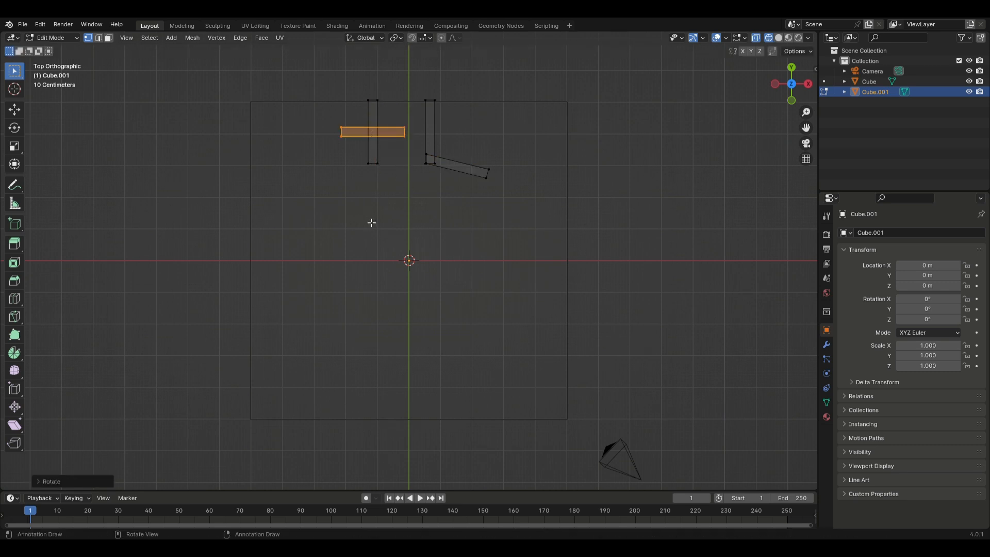
key(g)
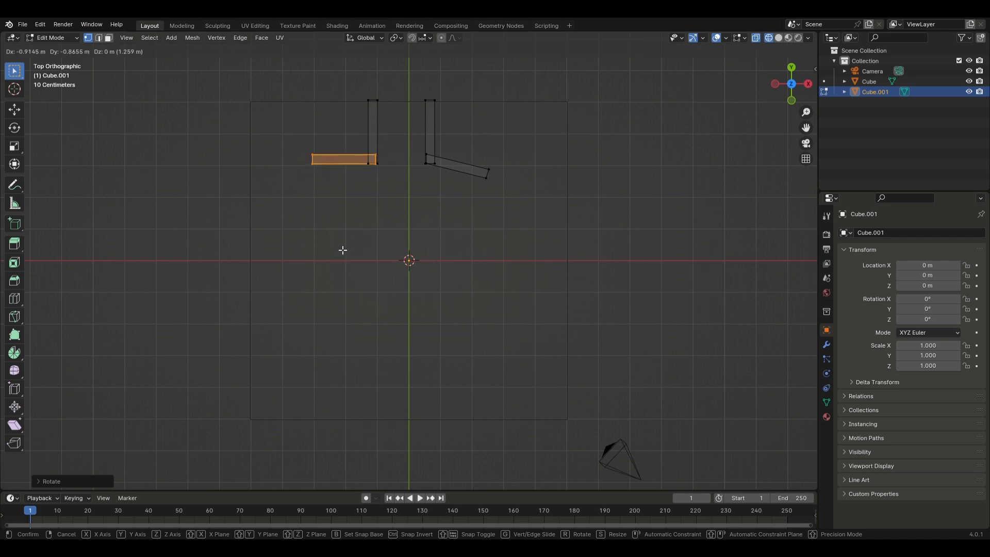
click(343, 250)
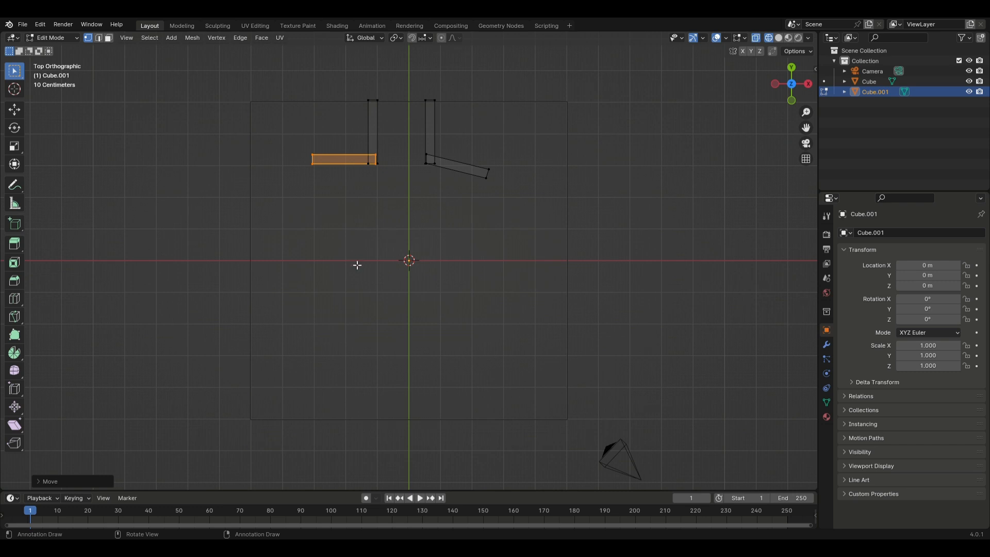
Rotate the crosswise copy about 18 degrees and move it about 0.23 m toward -Y so it slants from the straight wall's end.
key(r)
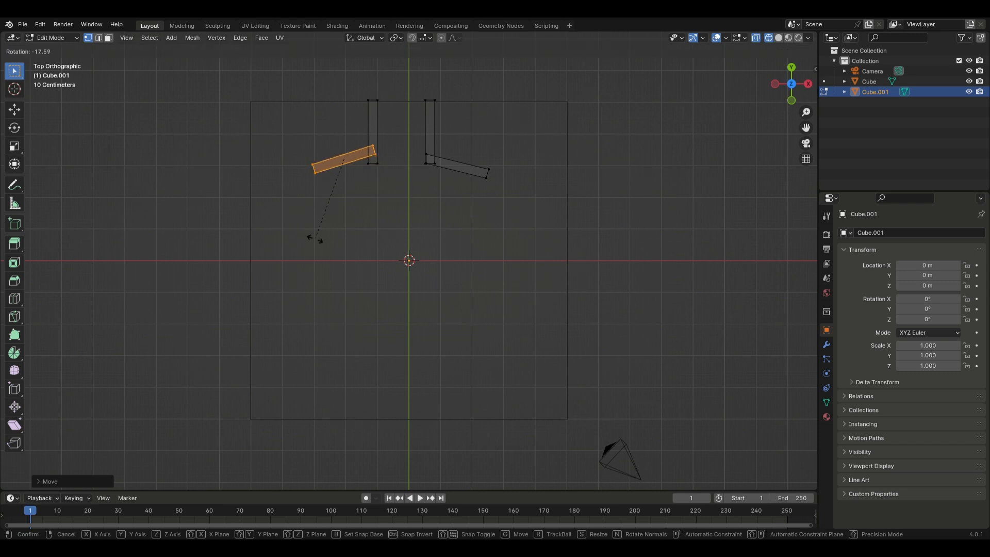
click(319, 243)
key(g)
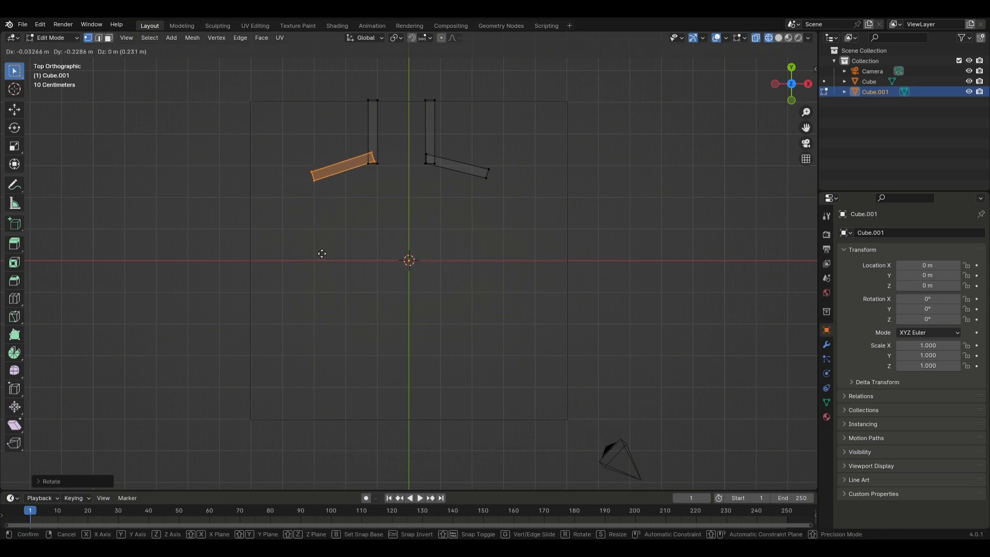
click(322, 253)
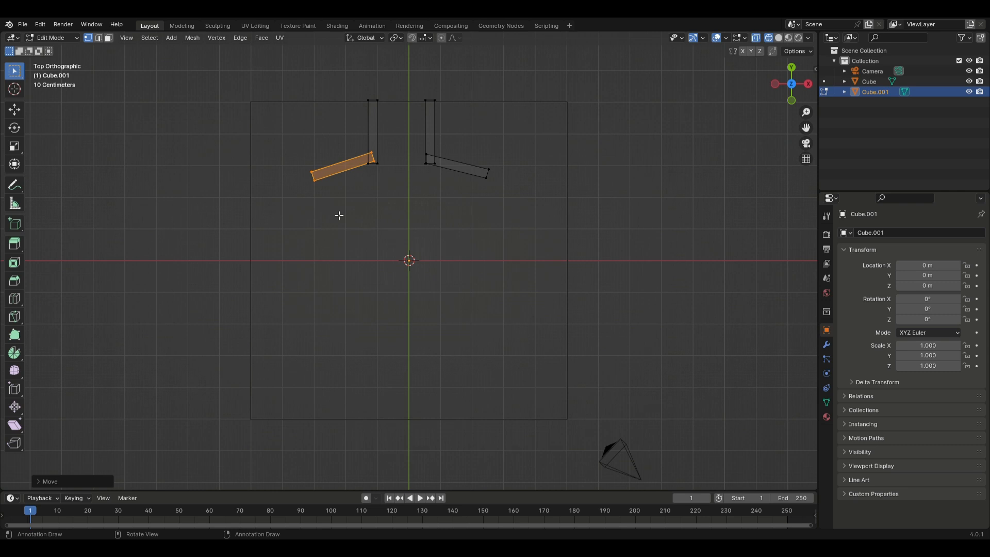
Duplicate the slanted -X wall, rotate the copy steeply and join it to the outer end, running toward -Y and slightly inward.
key(shift+d)
right_click(294, 235)
key(r)
click(345, 289)
key(g)
click(308, 326)
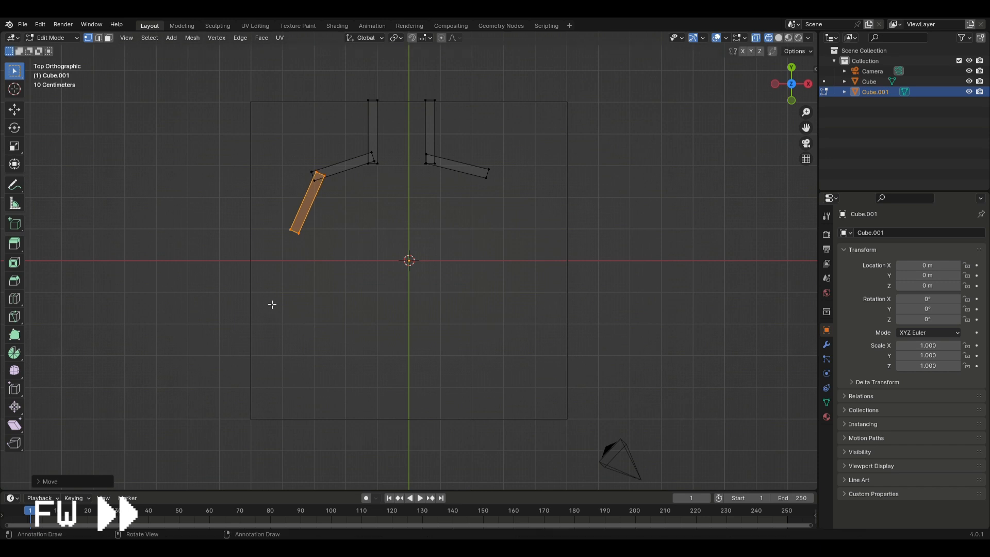
key(r)
click(333, 308)
key(g)
click(347, 312)
Duplicate the steep -X wall and rotate the copy to run diagonally outward from its lower end toward -X and -Y.
key(shift+d)
click(358, 371)
key(r)
click(248, 347)
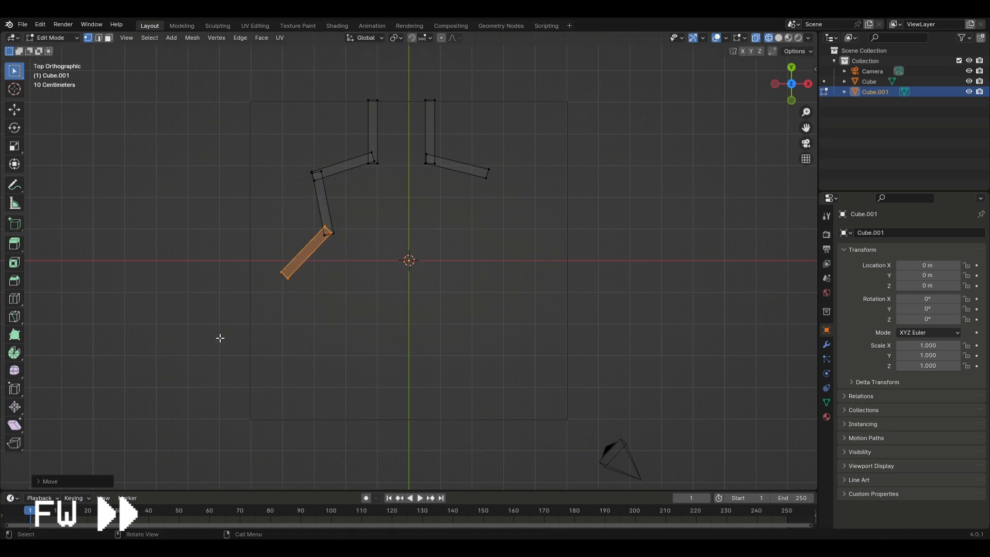
Duplicate the diagonal wall, rotate the copy parallel to the Y axis and join it to the diagonal's outer end.
key(shift+d)
click(206, 389)
key(r)
click(287, 419)
key(g)
click(303, 421)
Duplicate the Y-parallel wall, rotate the copy parallel to the X axis and join it to the -Y end, extending toward +X.
key(shift+d)
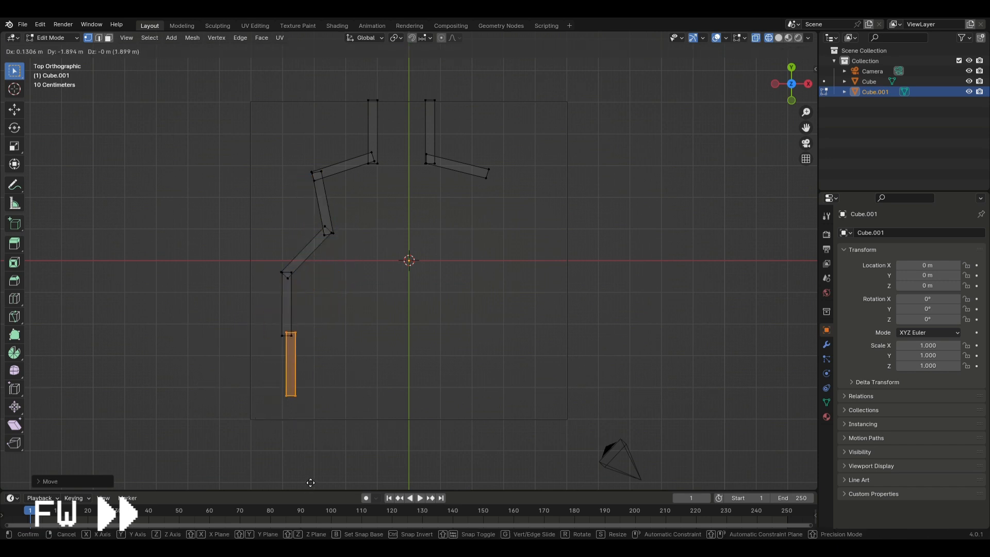
click(310, 483)
key(r)
click(248, 374)
key(g)
click(342, 371)
Duplicate the slanted wall on the +X side, rotate the copy steeply and join it to the outer end, running toward -Y.
click(474, 190)
key(l)
key(shift+d)
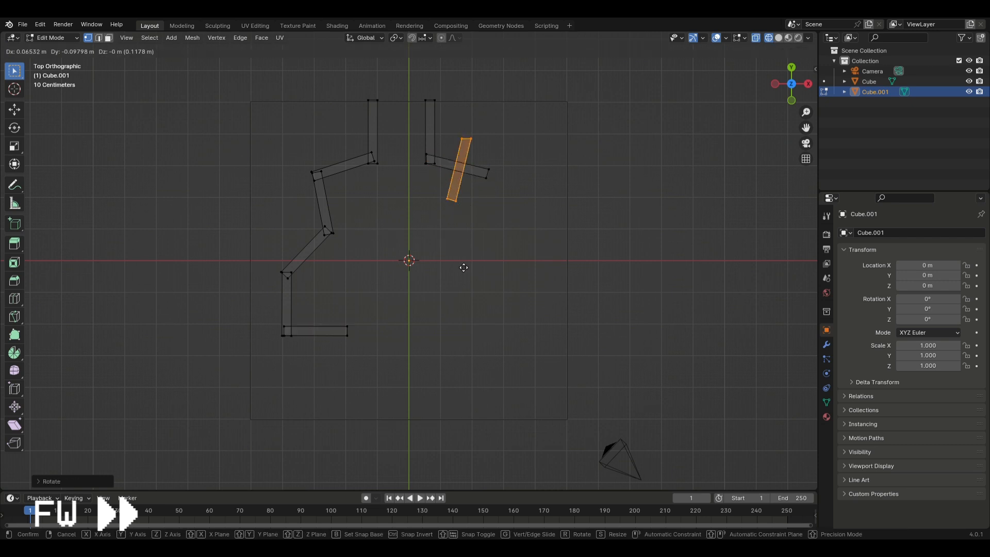
click(465, 276)
Duplicate the steep +X wall, rotate the copy to slant outward and join it to the lower end, running toward -Y.
key(shift+d)
click(451, 347)
key(r)
click(488, 347)
key(g)
click(506, 340)
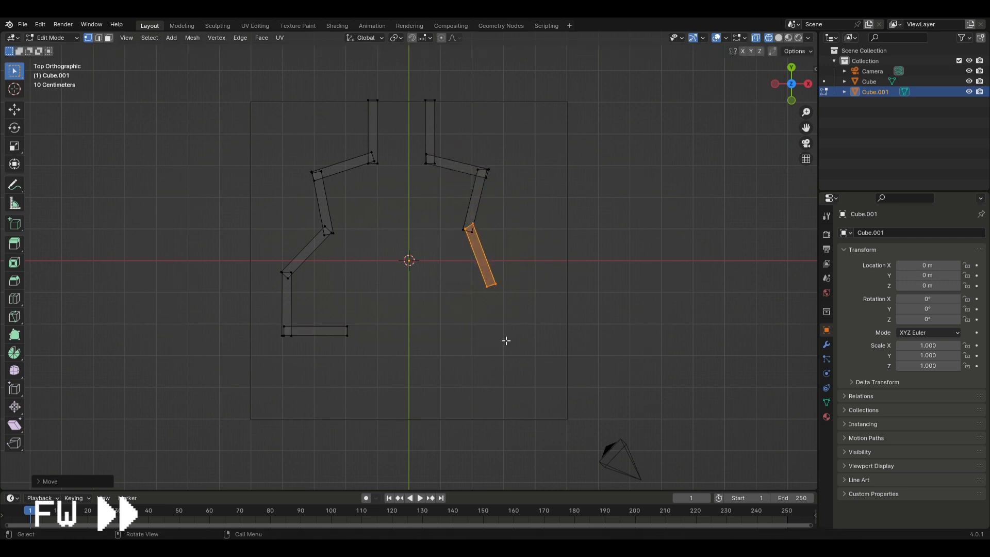
Duplicate the outward-slanting +X wall, rotate the copy to lean slightly inward and join it to the lower end.
key(shift+d)
click(484, 389)
key(r)
click(448, 380)
key(g)
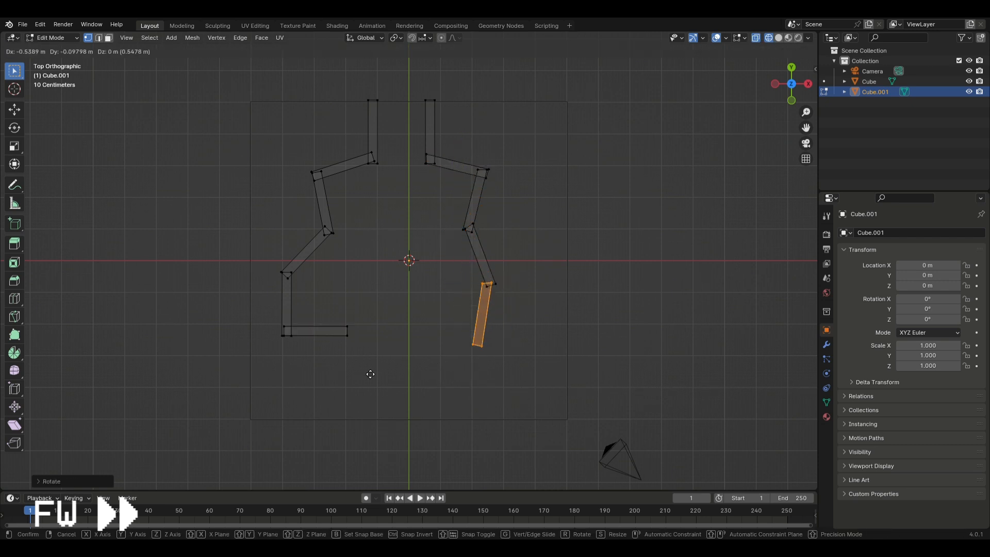
click(372, 374)
Duplicate the lowest +X wall, rotate the copy crosswise and join it to the -Y end, extending toward -X.
key(shift+d)
click(343, 443)
key(r)
click(408, 261)
key(g)
click(397, 381)
Duplicate the crosswise +X wall and fit the copy into the gap between the two crosswise walls, closing the -Y side.
key(shift+d)
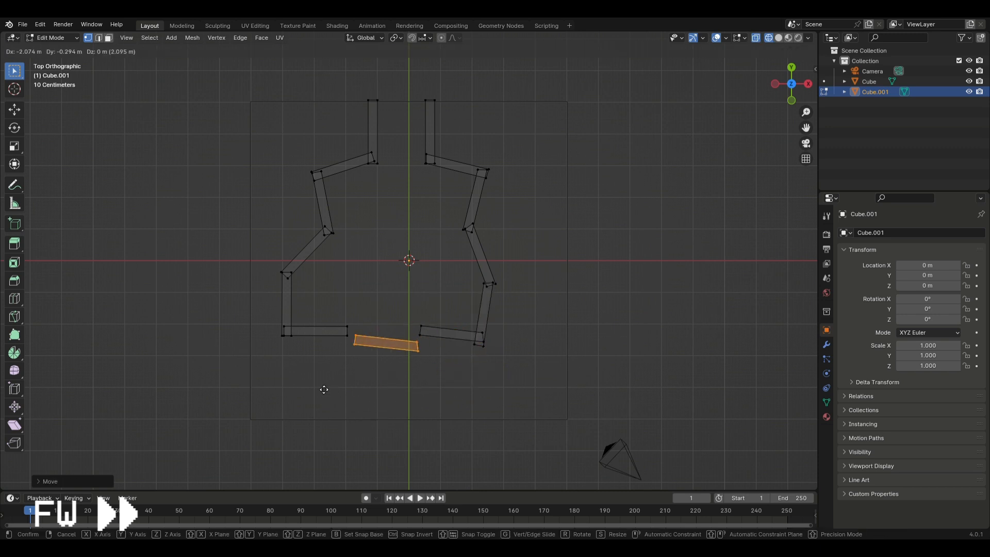
click(413, 358)
key(r)
click(448, 361)
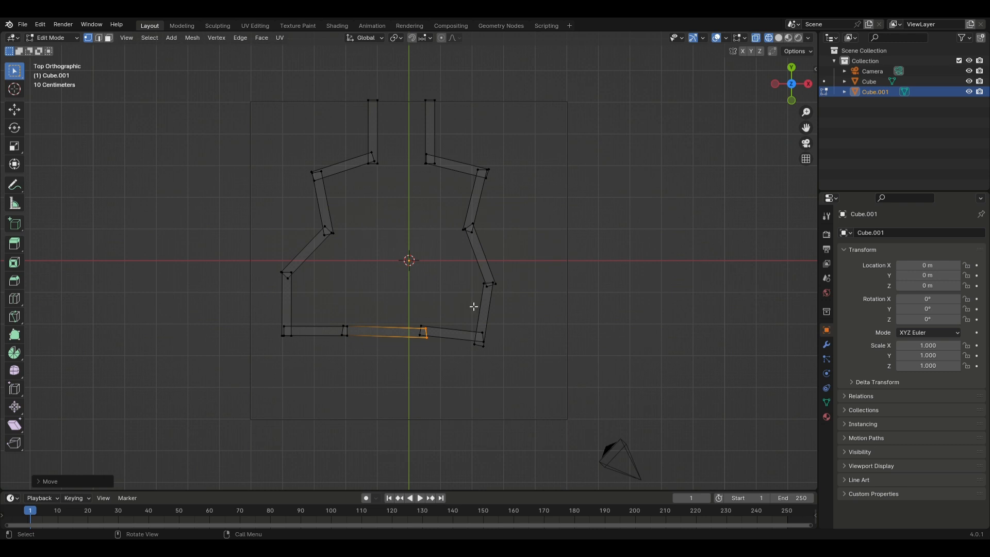
Select all the wall segments and raise them about 0.72 m along Z to sit level with the large box's floor.
middle_drag(473, 307, 548, 266)
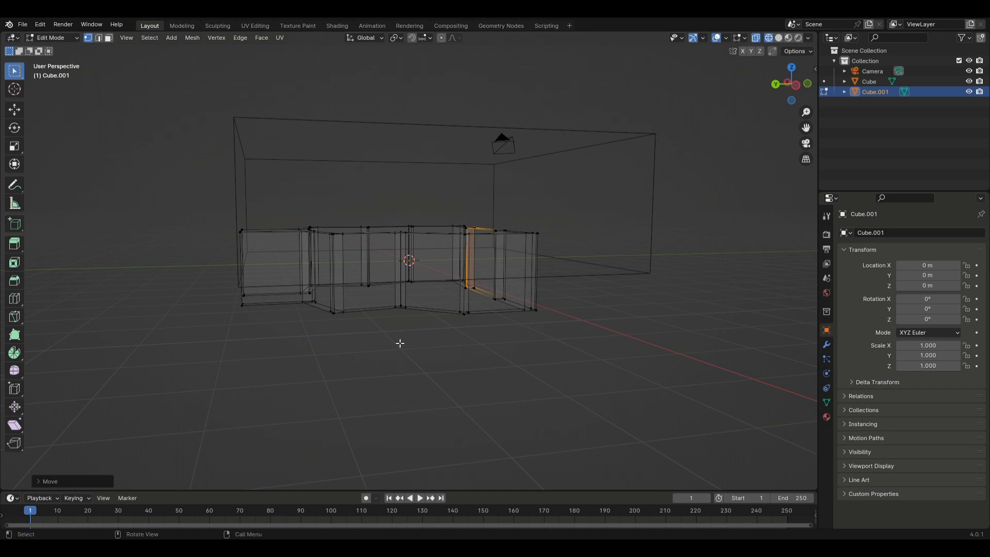
right_click(396, 329)
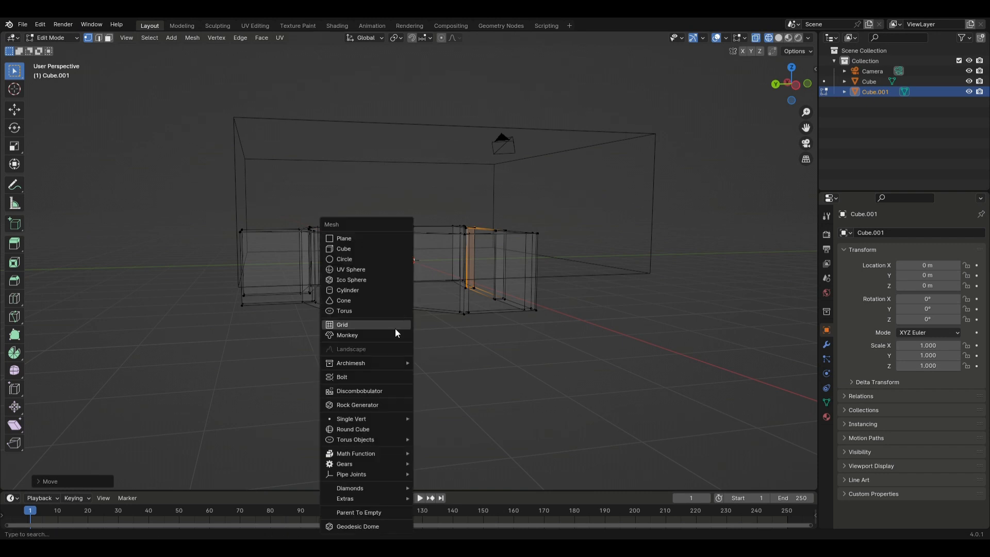
key(Escape)
key(a)
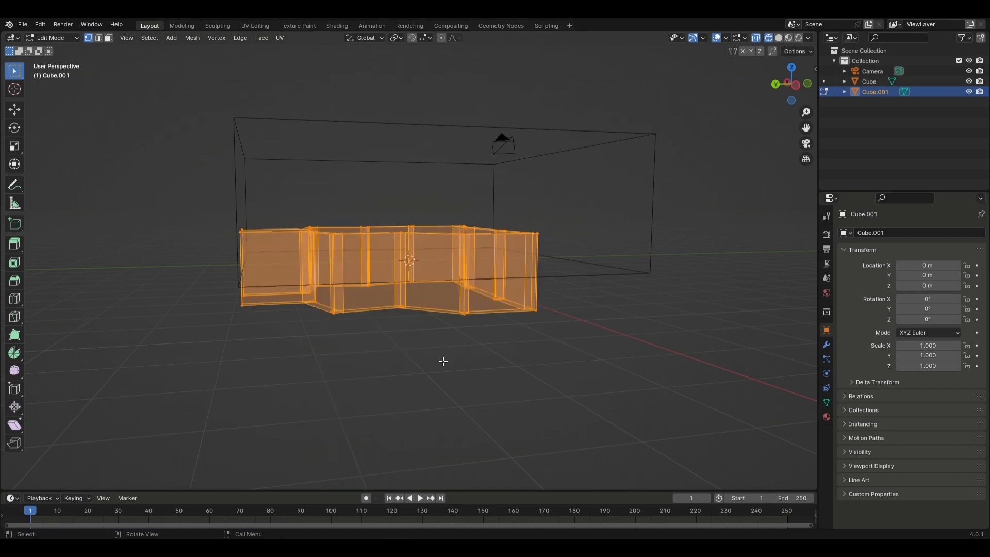
key(g)
key(z)
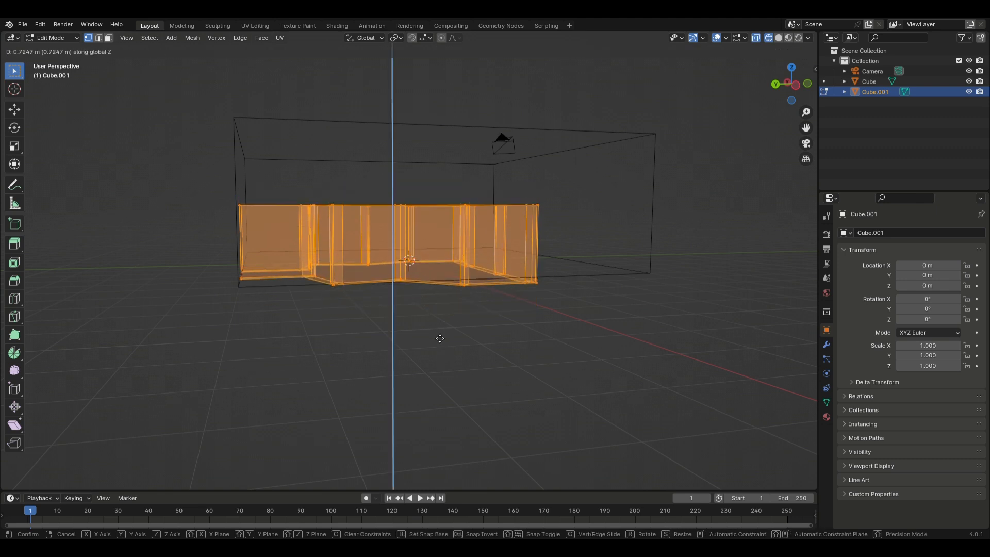
click(440, 339)
Show the walls through the large box from the top using solid shading with X-ray.
middle_drag(438, 339, 384, 377)
click(791, 68)
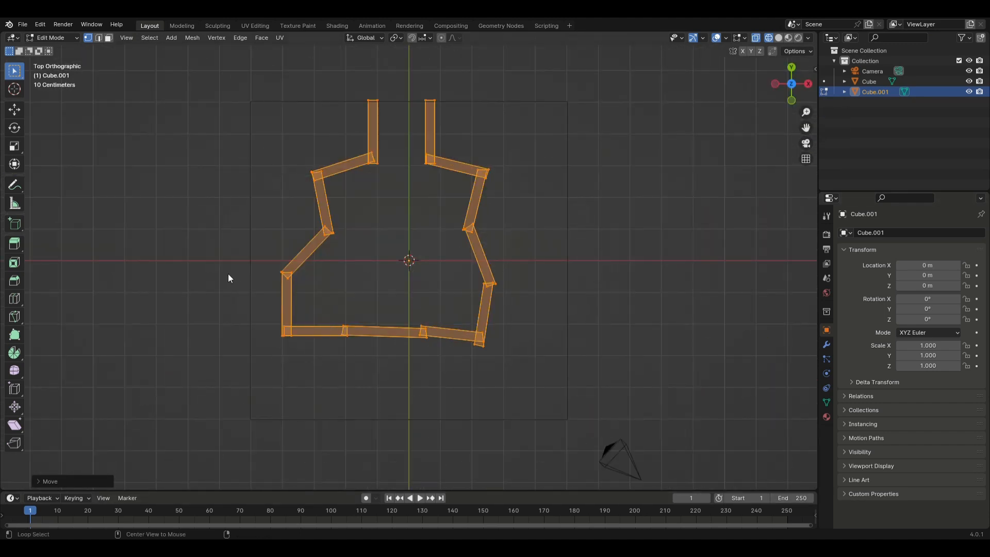
key(h)
key(alt+h)
key(h)
click(779, 37)
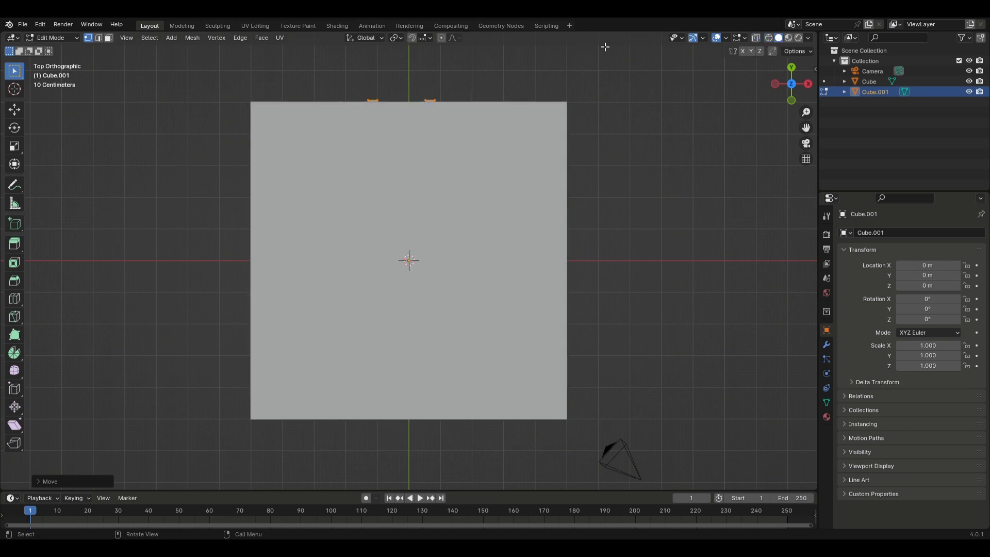
click(769, 38)
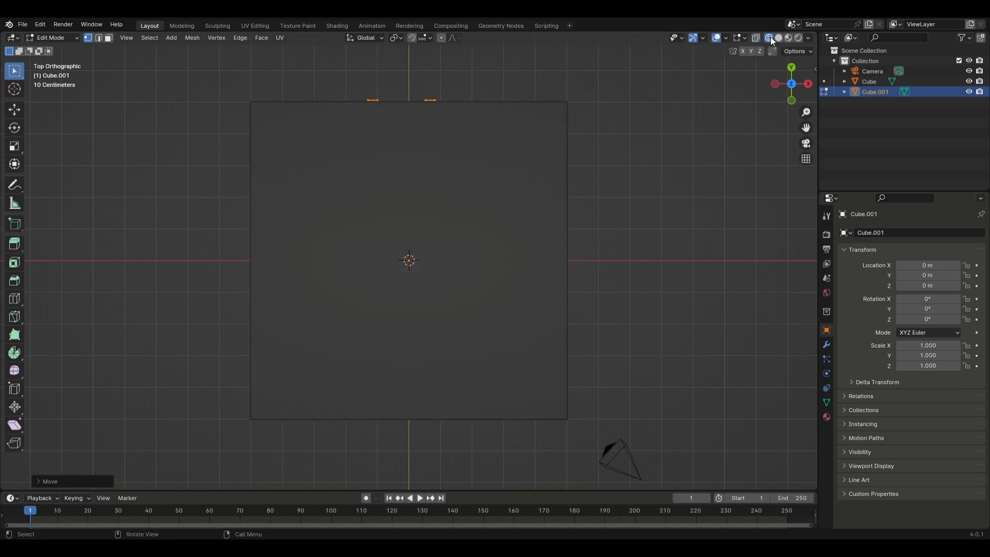
click(776, 39)
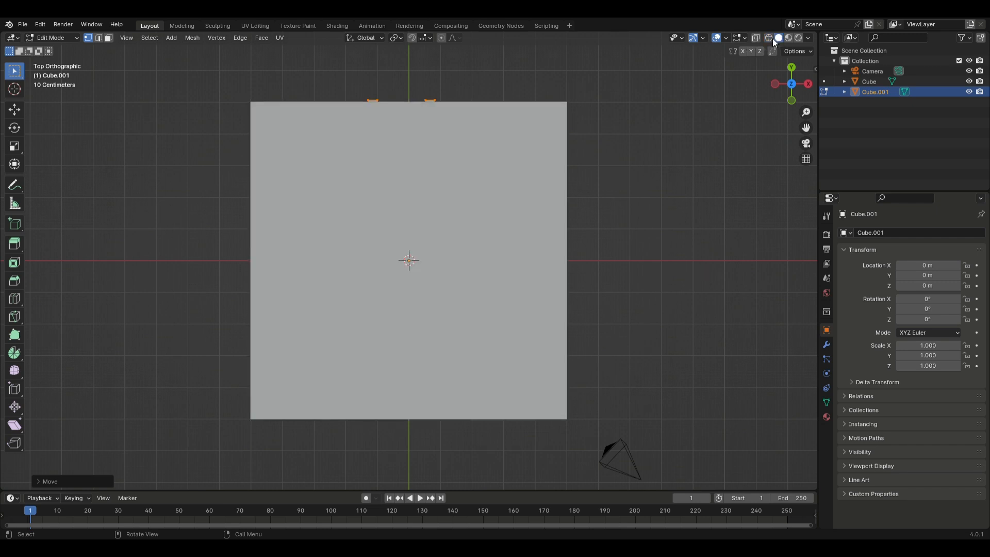
click(754, 37)
key(alt+h)
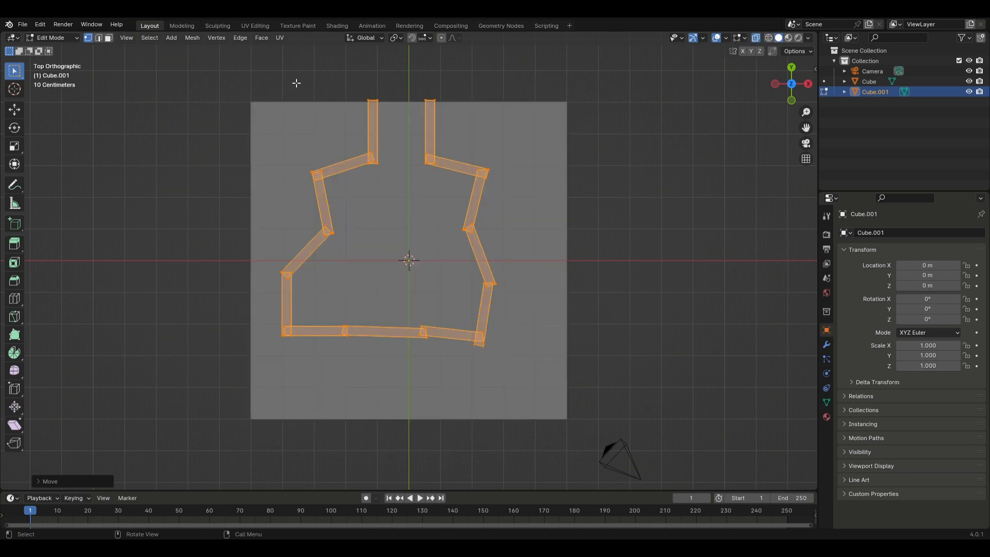
Select all the wall segments from the top view and examine how they overlap at the joints along the -Y side.
drag(268, 73, 529, 369)
middle_drag(523, 372, 521, 261)
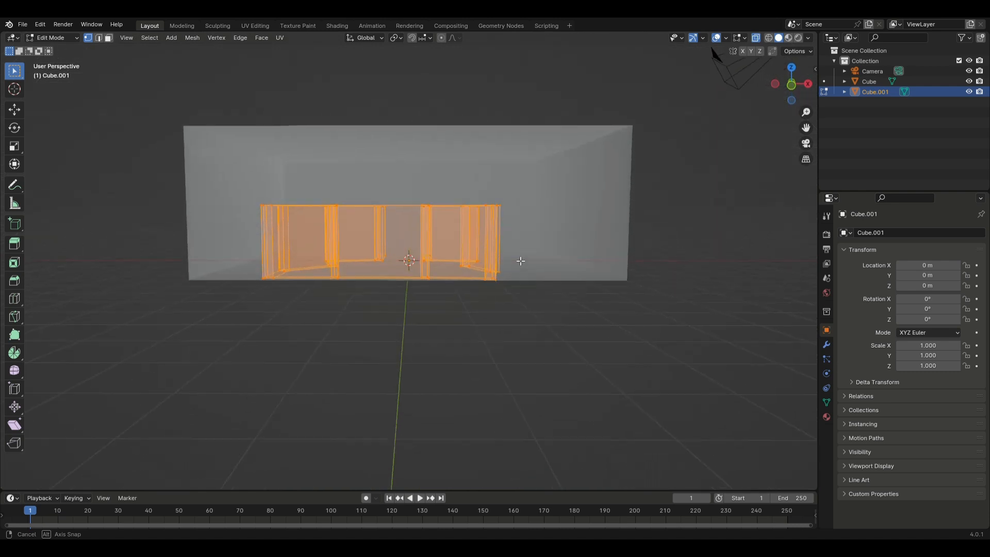
click(598, 346)
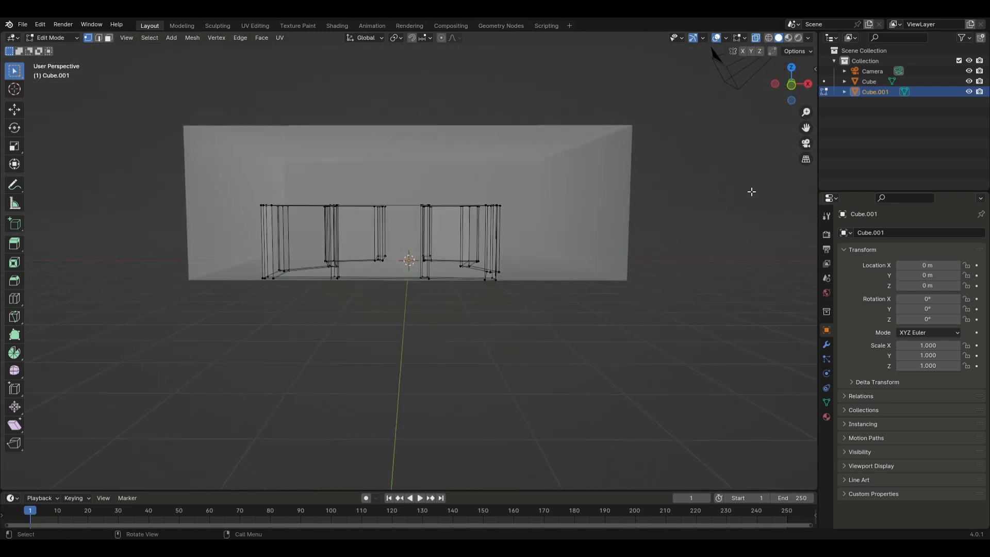
click(794, 70)
drag(278, 77, 551, 402)
middle_drag(455, 389, 315, 238)
scroll(479, 213, up, 3)
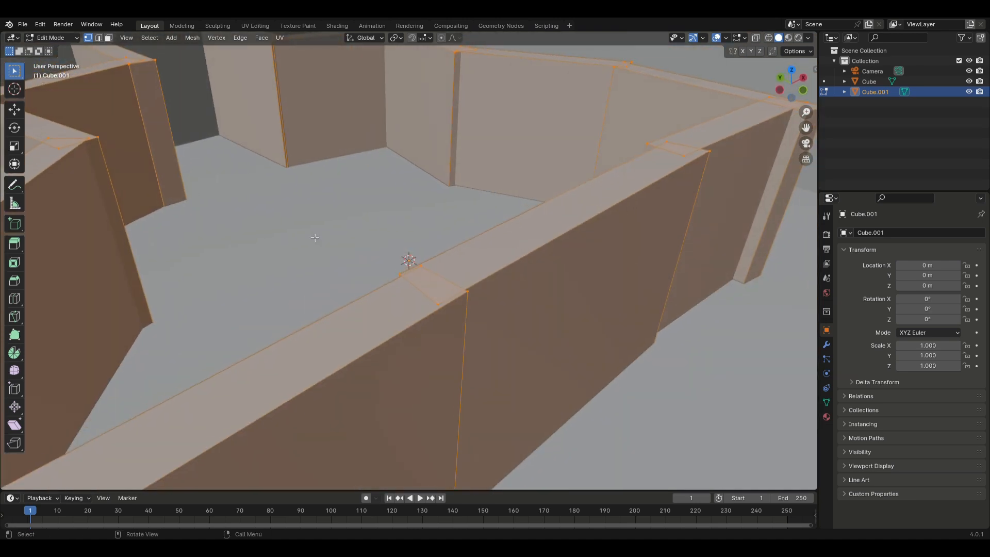
Switch to face selection and wireframe with X-ray, and select the top face of the middle crosswise wall.
key(3)
click(411, 304)
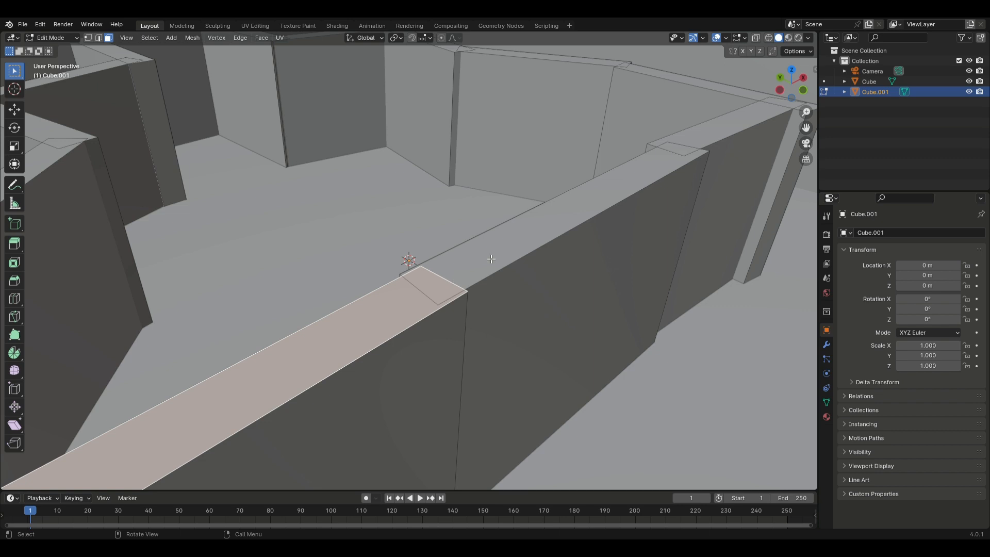
click(769, 39)
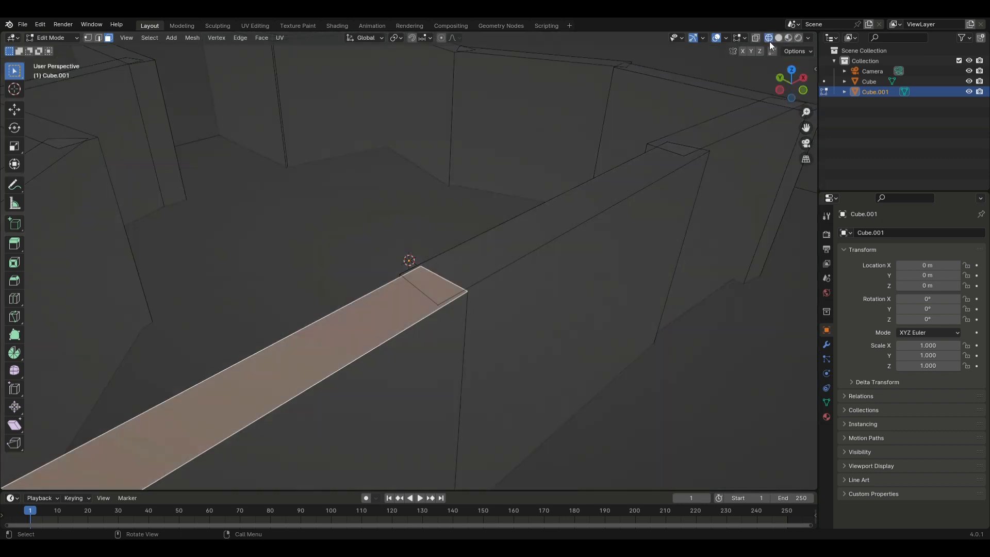
click(760, 36)
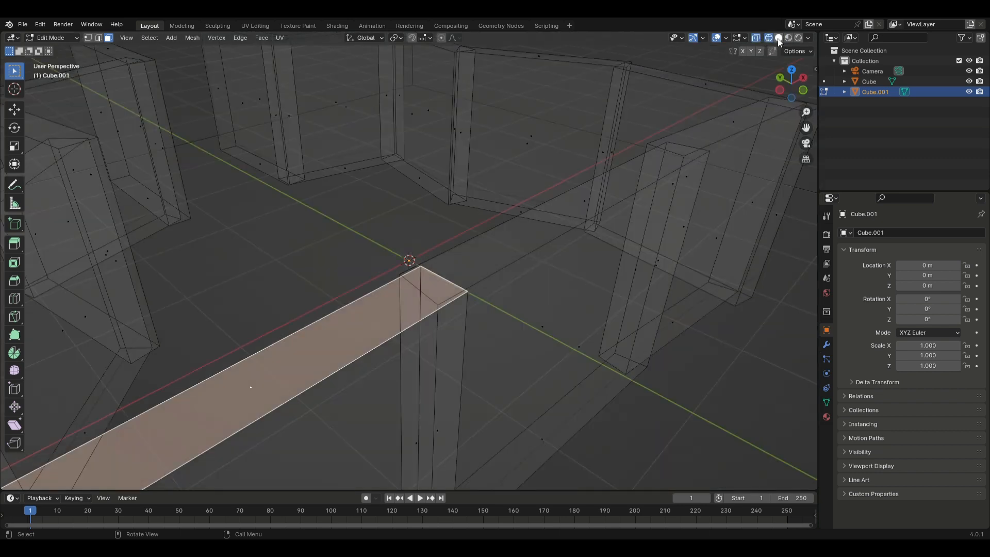
click(775, 38)
click(772, 39)
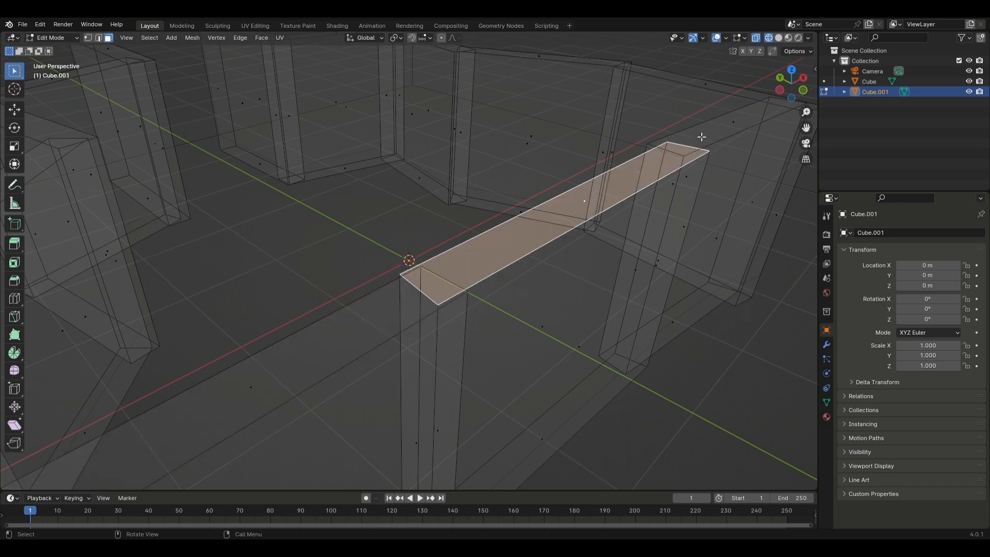
Select the bottom faces of all the wall segments and move them down along Z to make the walls taller.
click(794, 74)
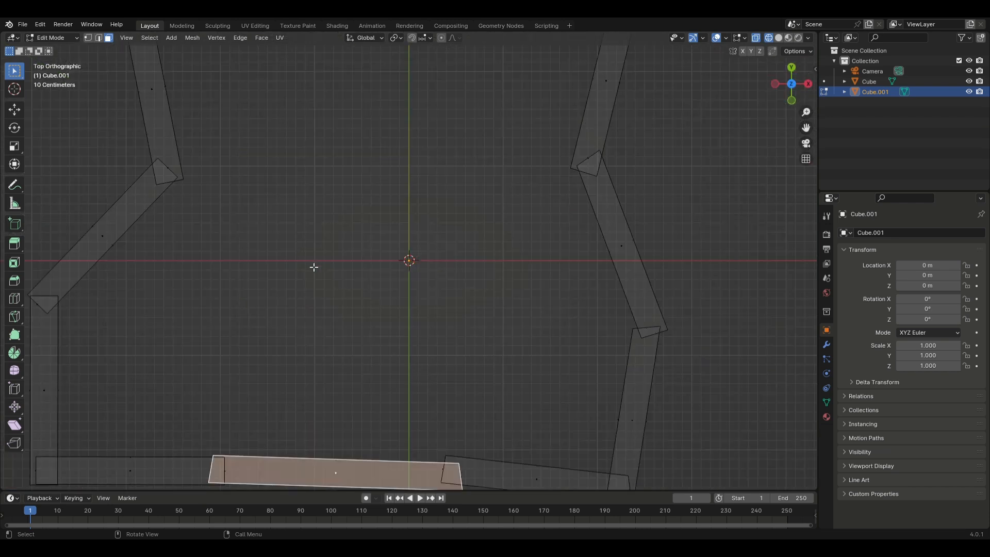
scroll(311, 268, down, 3)
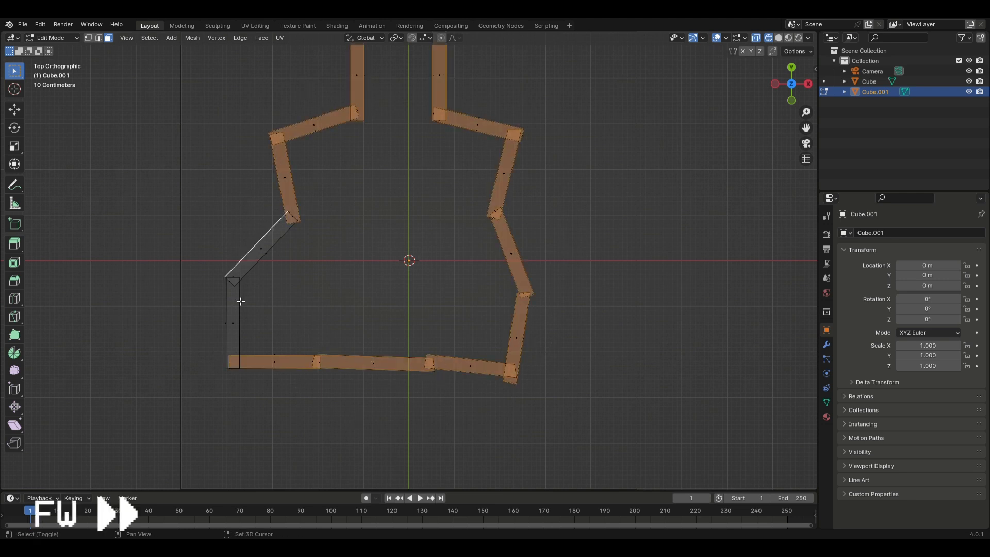
middle_drag(238, 323, 351, 212)
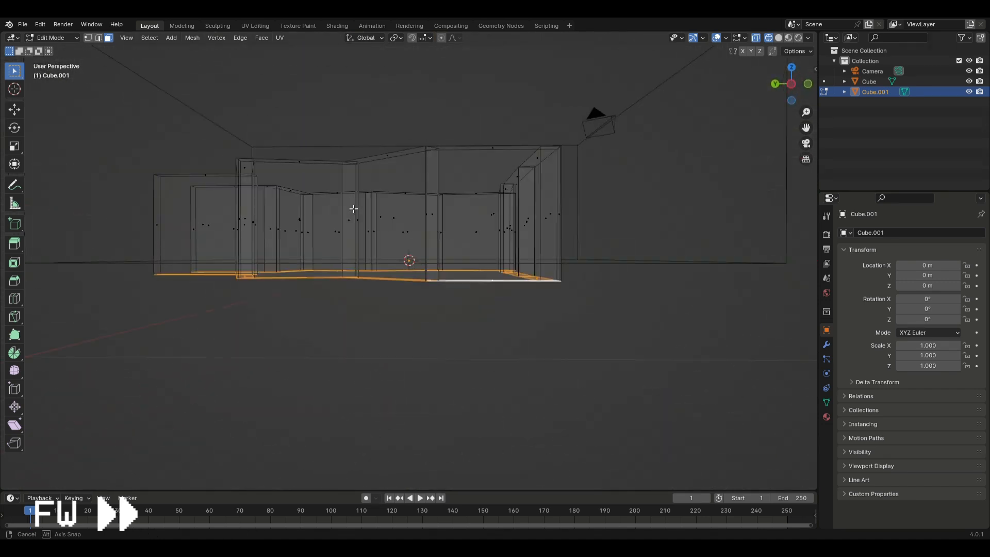
scroll(364, 240, down, 2)
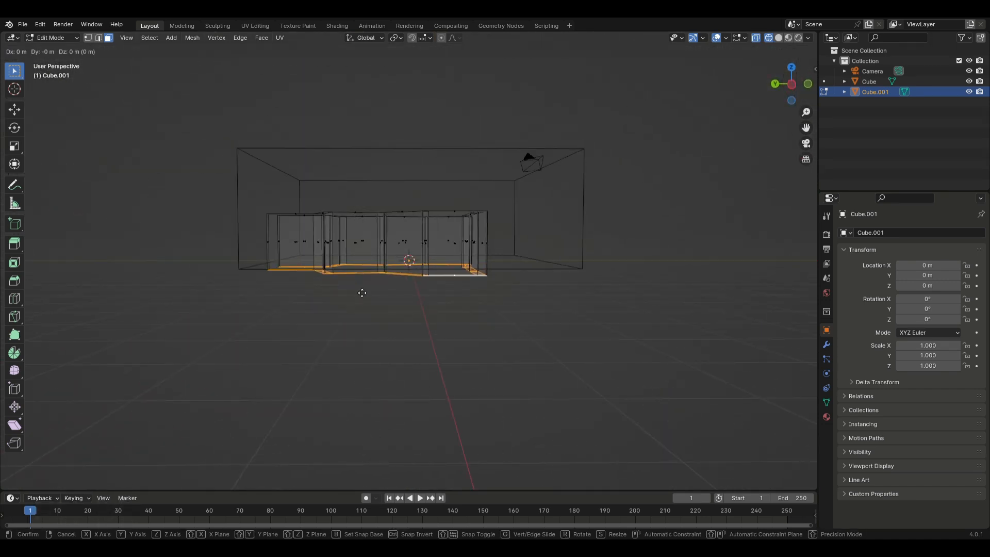
key(z)
click(359, 341)
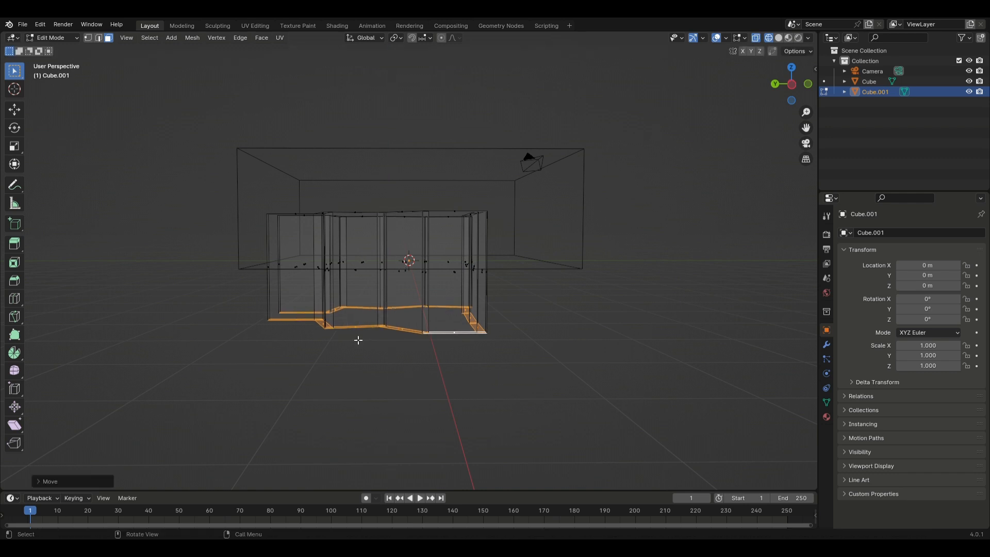
Raise all the wall segments about 1.93 m along Z and stretch them along Z past the large box's floor and ceiling.
key(a)
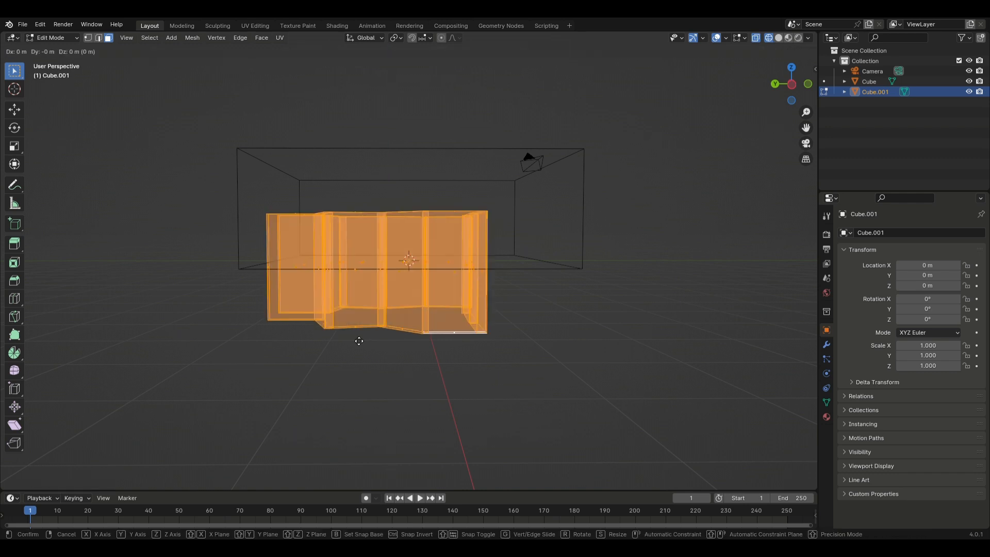
key(z)
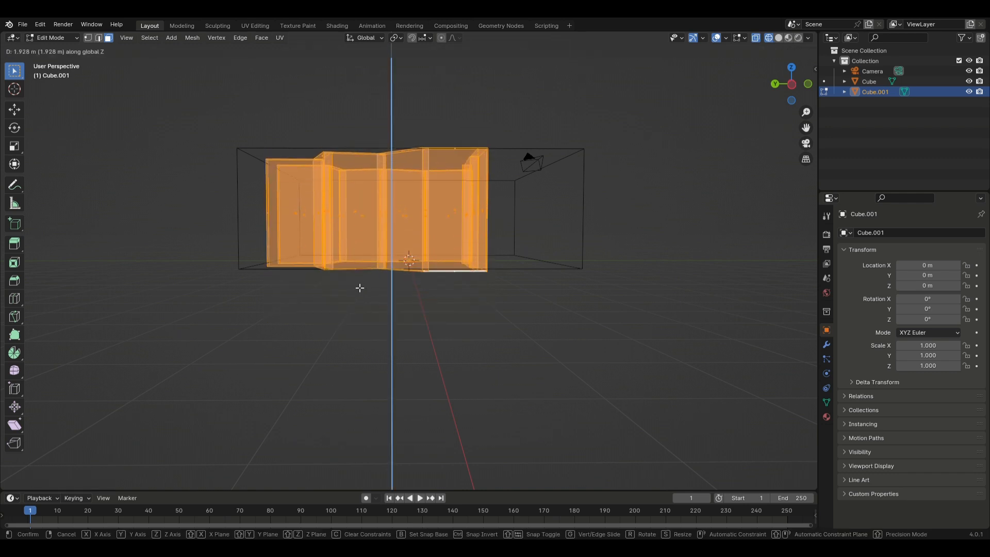
click(360, 288)
key(s)
key(z)
click(359, 305)
middle_drag(358, 305, 369, 326)
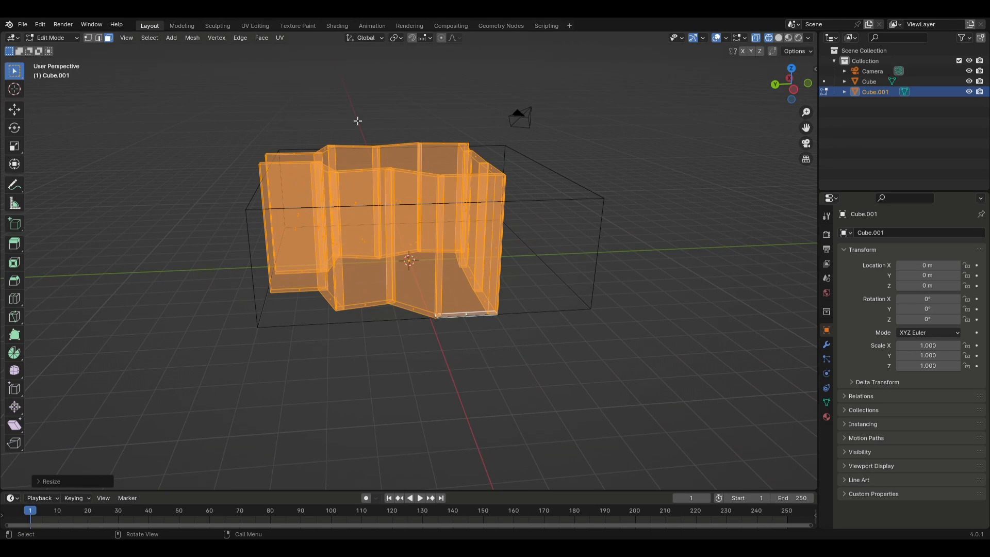
Return to Object Mode and turn off X-ray for the wireframe display.
middle_drag(432, 214, 421, 237)
key(Tab)
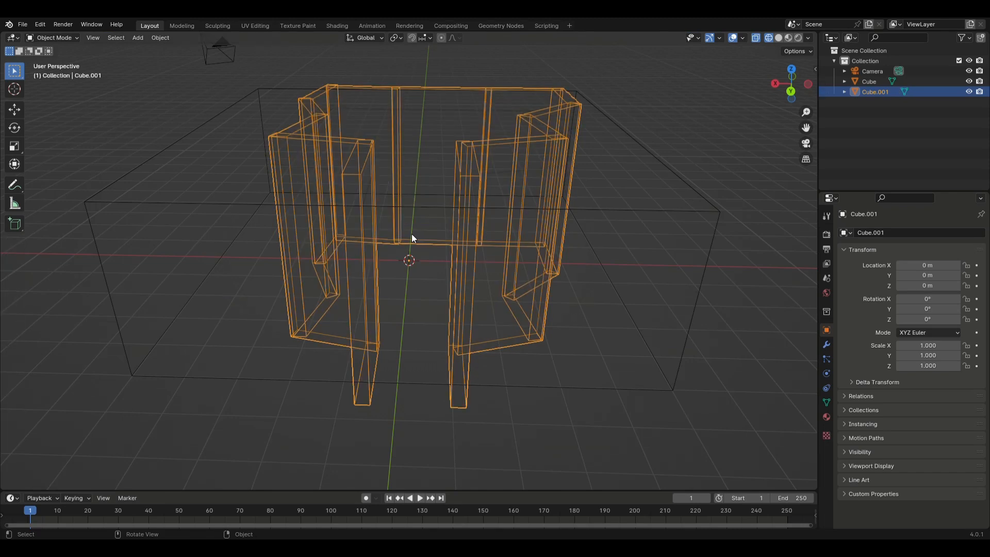
key(alt+z)
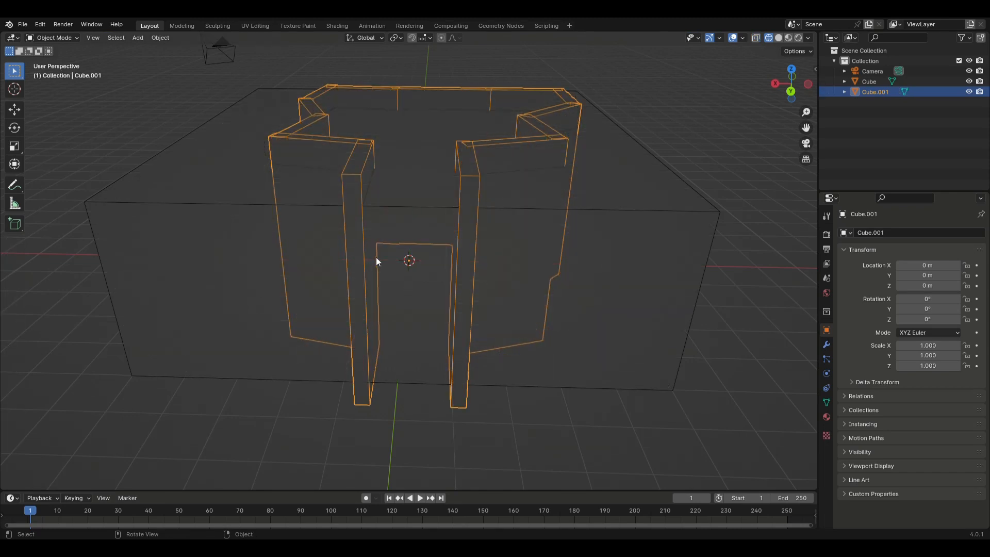
mouse_move(376, 258)
middle_down()
mouse_move(294, 274)
mouse_move(353, 240)
mouse_move(375, 240)
middle_up()
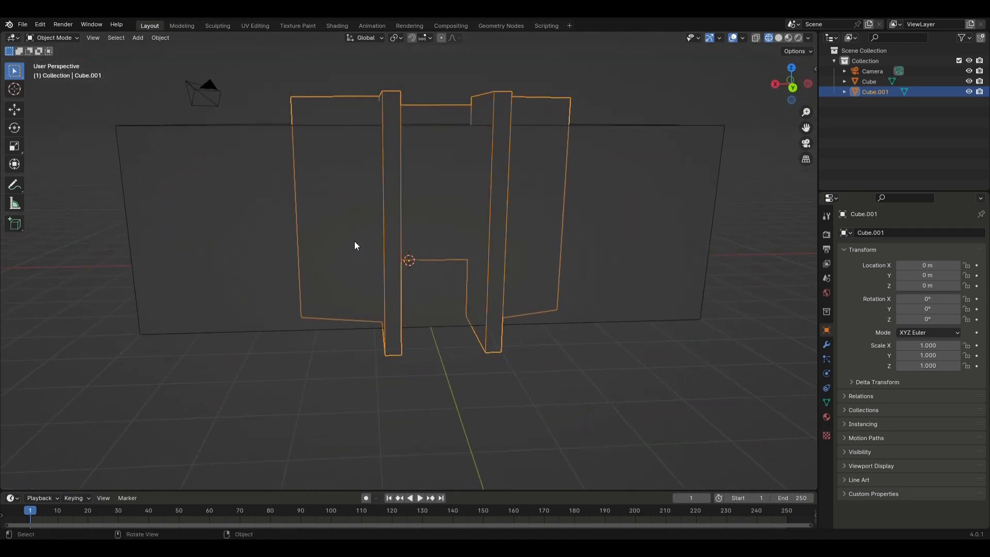
scroll(288, 212, up, 8)
scroll(292, 210, up, 2)
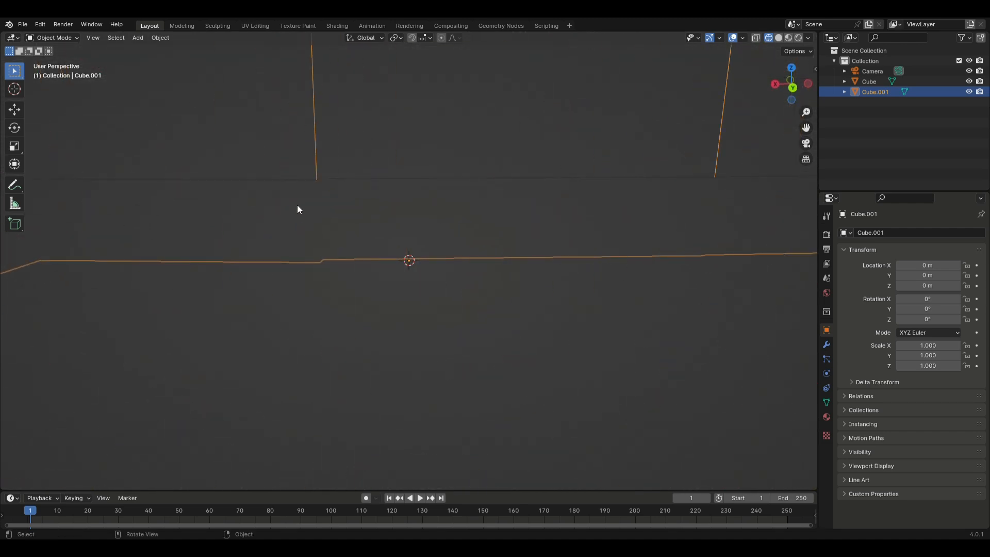
Switch the viewport to solid shading and inspect the walls from outside and inside the large box.
click(779, 38)
mouse_move(654, 75)
middle_down()
mouse_move(534, 112)
mouse_move(541, 128)
mouse_move(498, 73)
mouse_move(531, 107)
middle_up()
scroll(428, 130, up, 2)
scroll(428, 130, down, 5)
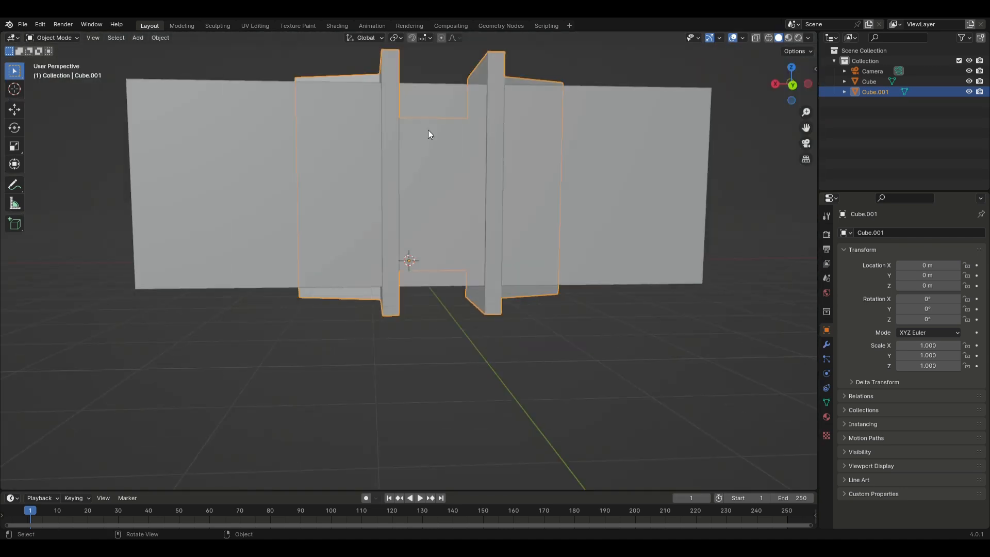
scroll(429, 130, up, 5)
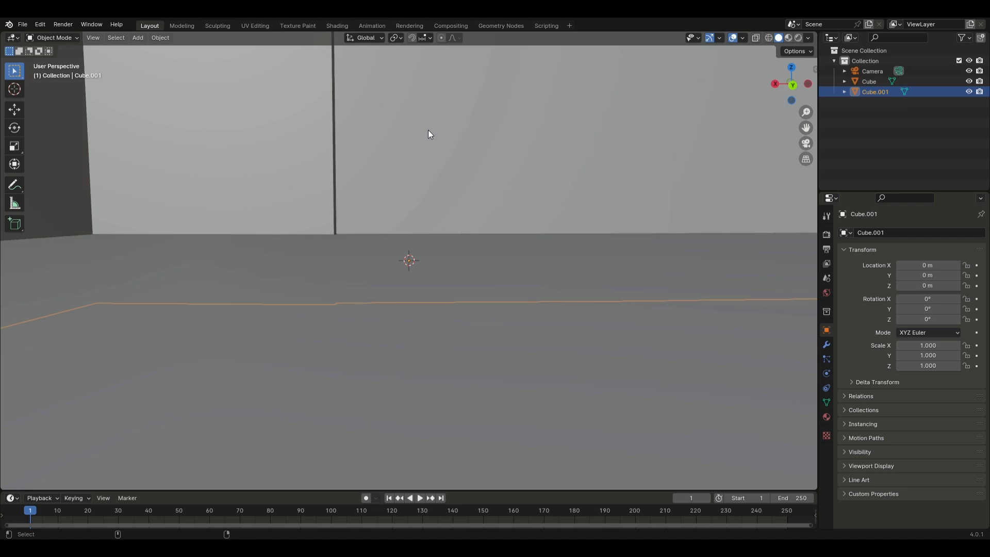
Look through the camera and set its focal length to 10 mm for a wide view of the room.
key(KP_0)
scroll(409, 134, down, 6)
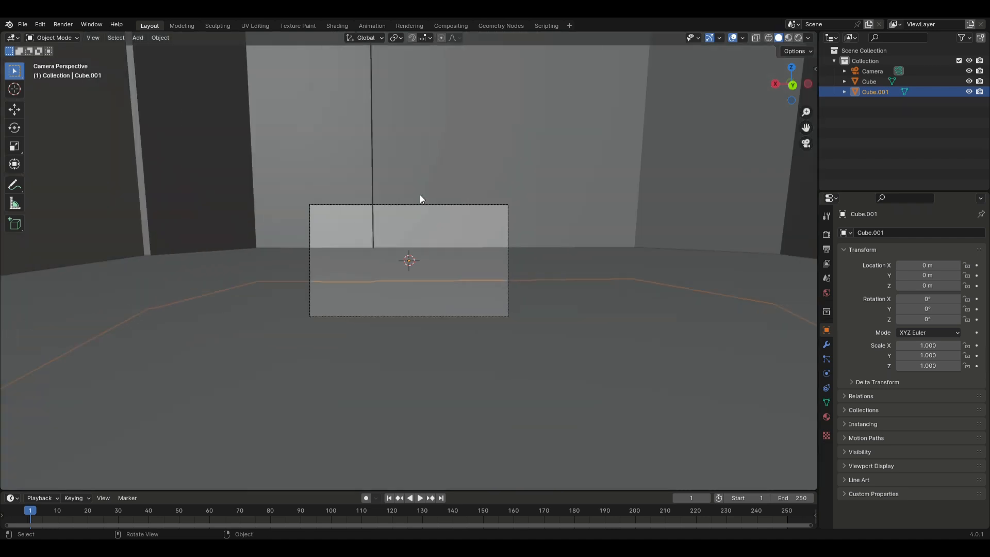
scroll(416, 211, up, 7)
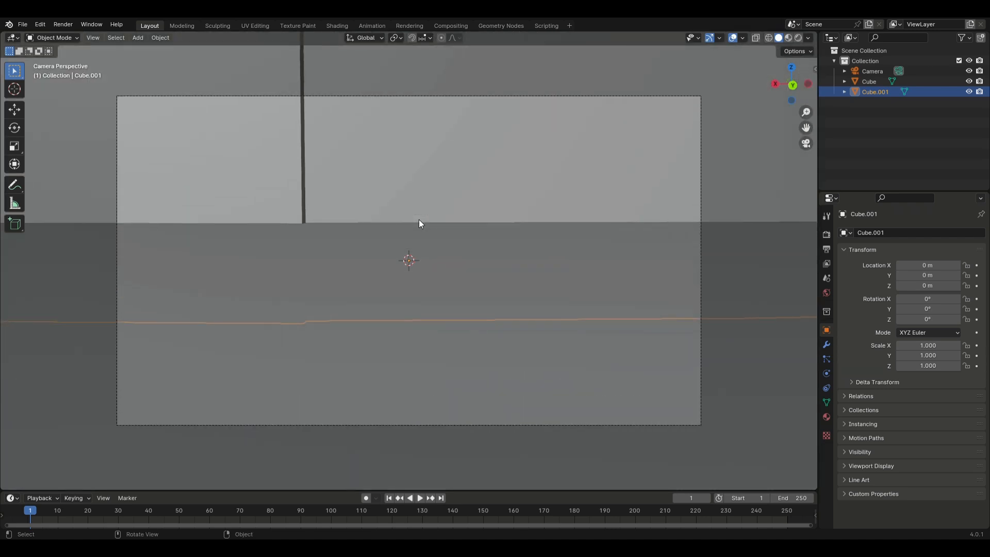
click(827, 235)
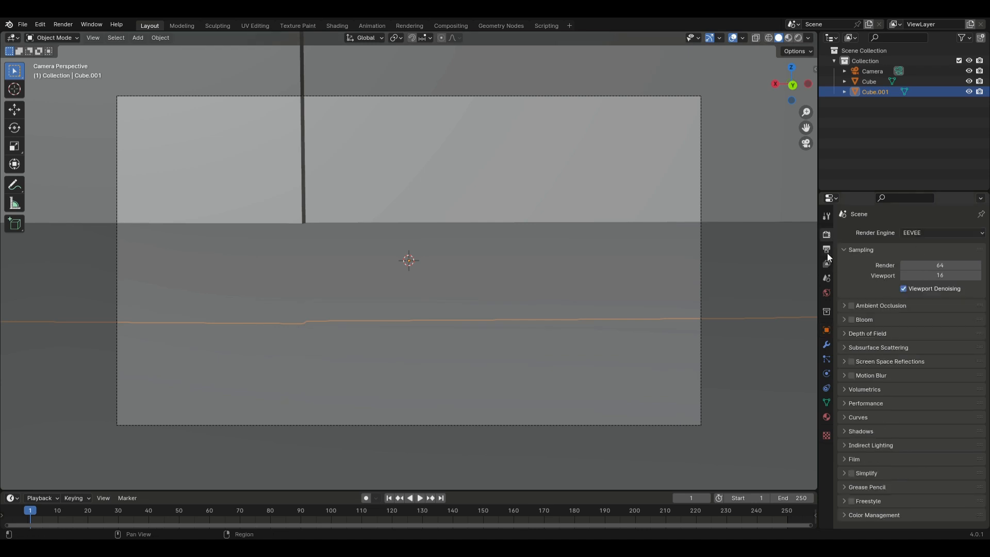
click(828, 252)
click(827, 265)
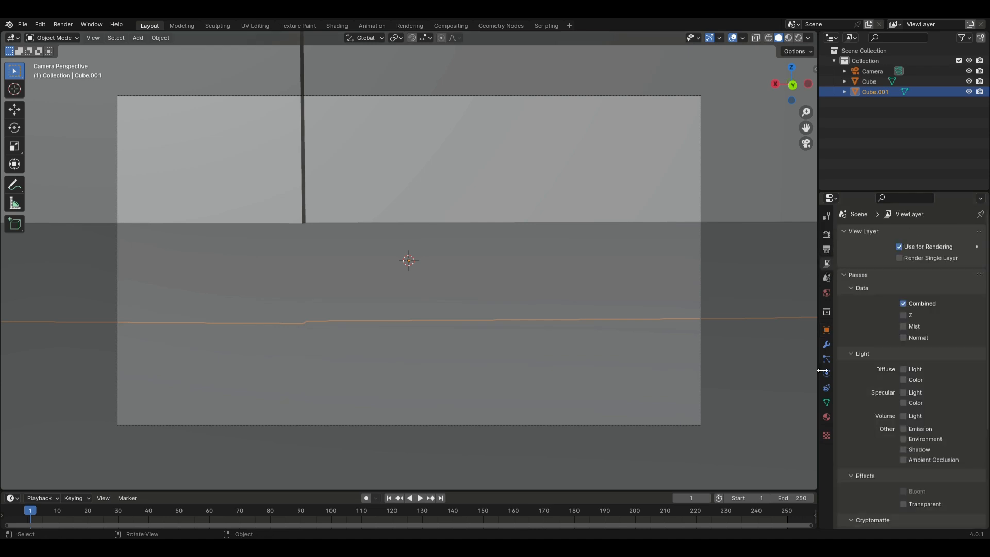
click(704, 423)
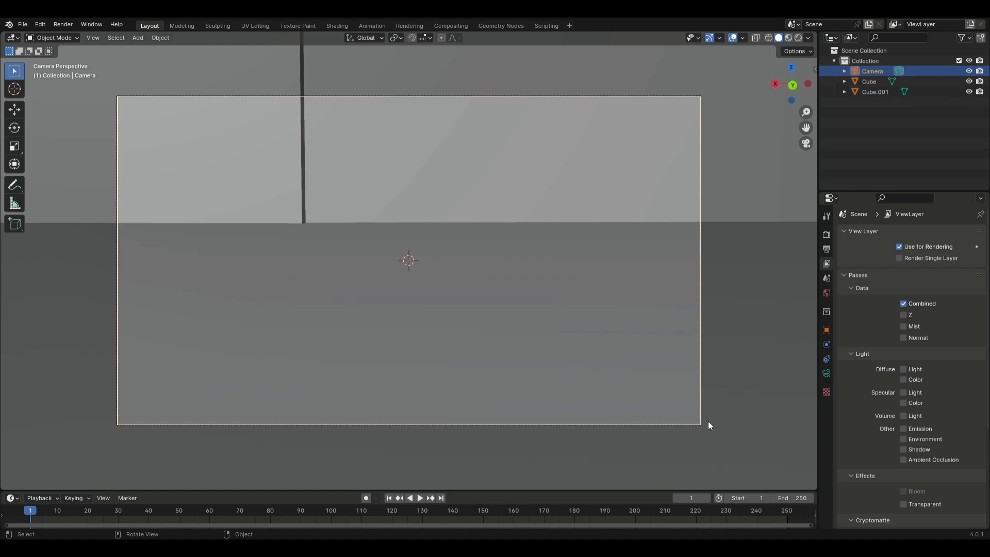
click(827, 374)
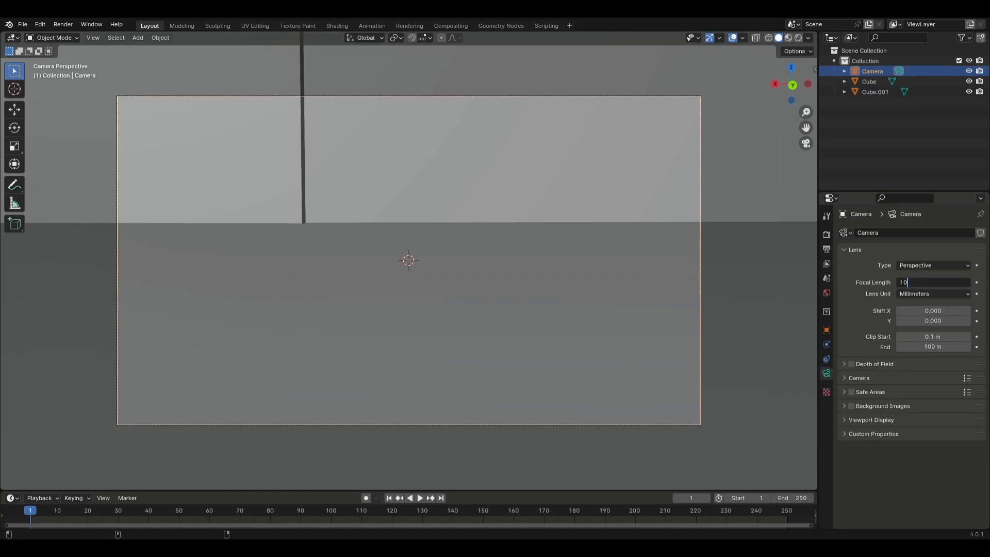
text(10)
key(Return)
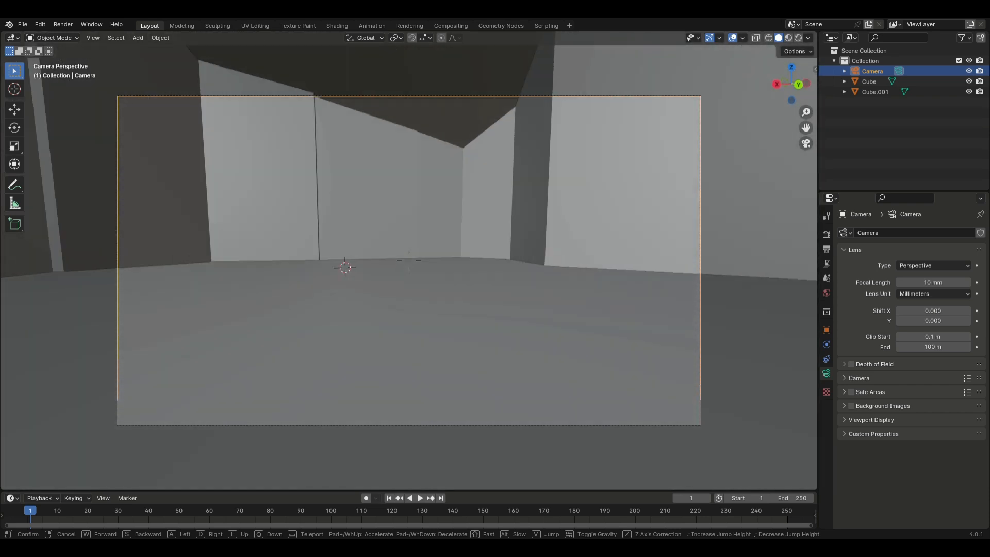
right_click(352, 283)
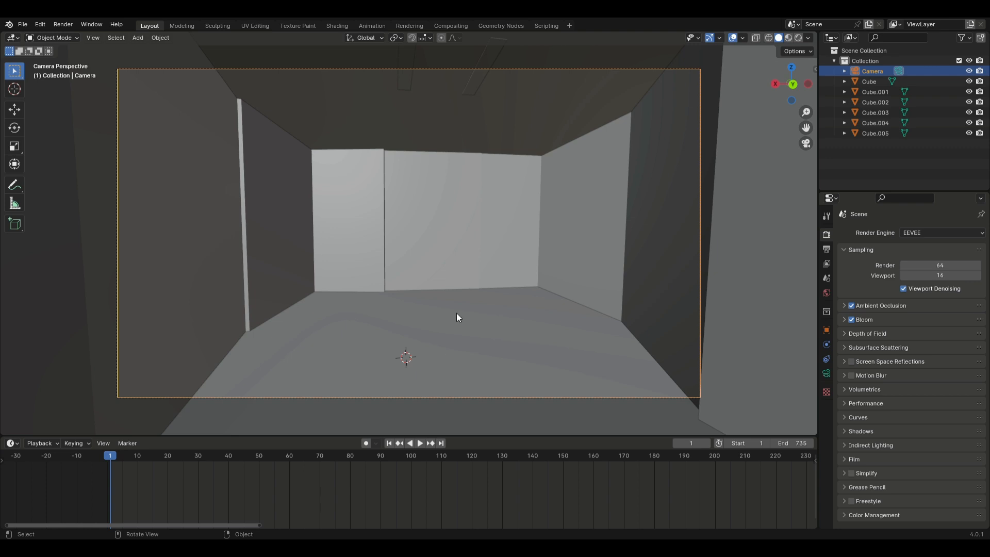
Try walking the camera forward and back through the room and along its walls, and cancel the walk.
key(shift+grave)
key(w)
key(w)
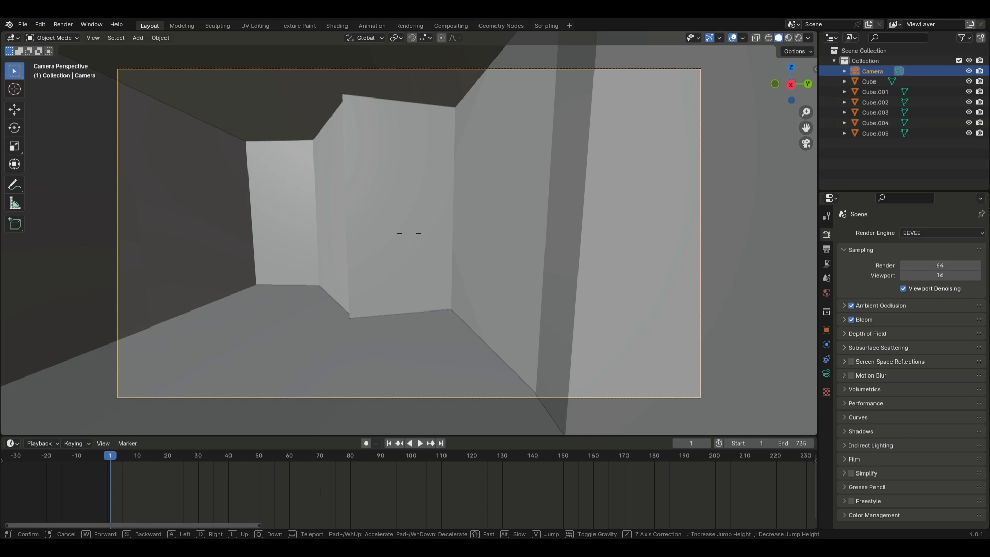
key(s)
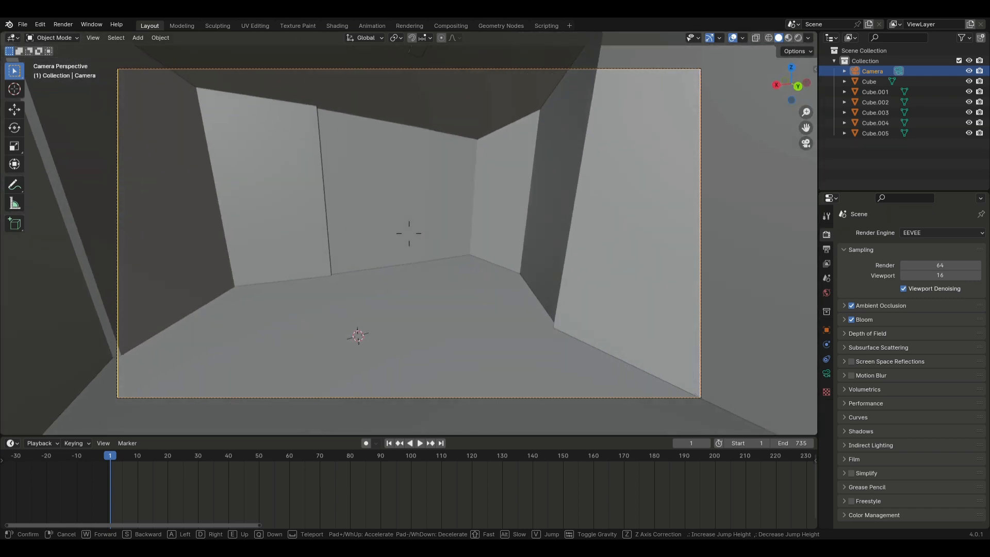
key(w)
key(s)
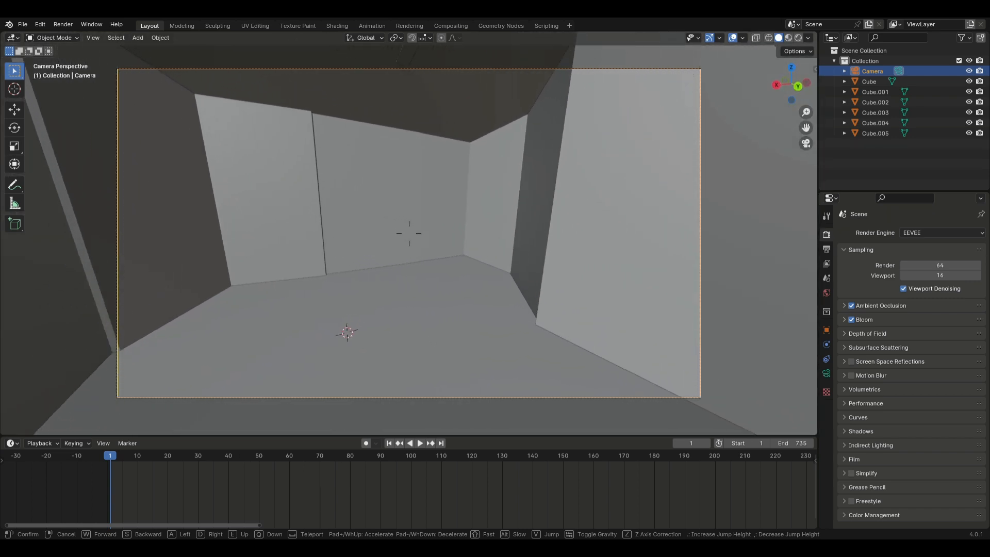
key(w)
key(s)
key(w)
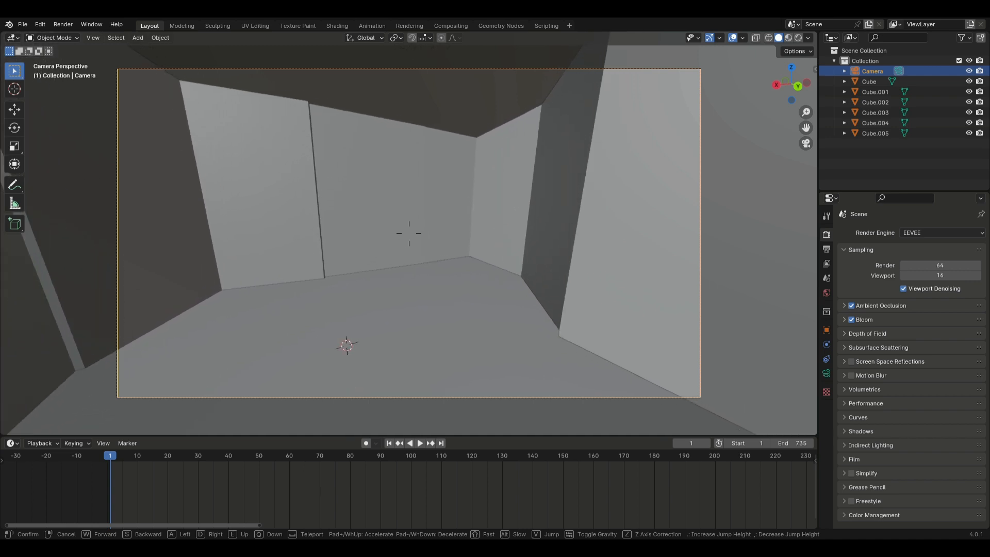
key(w)
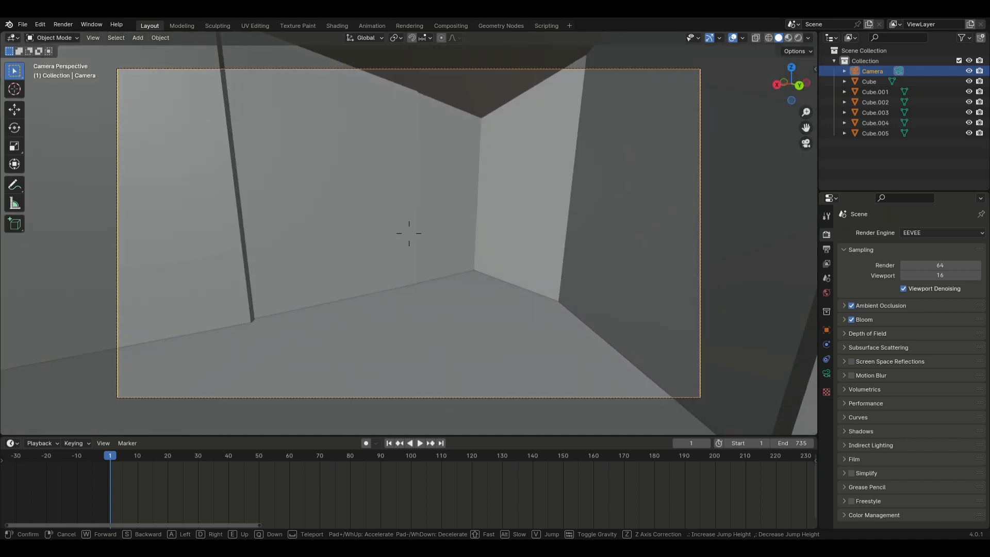
key(w)
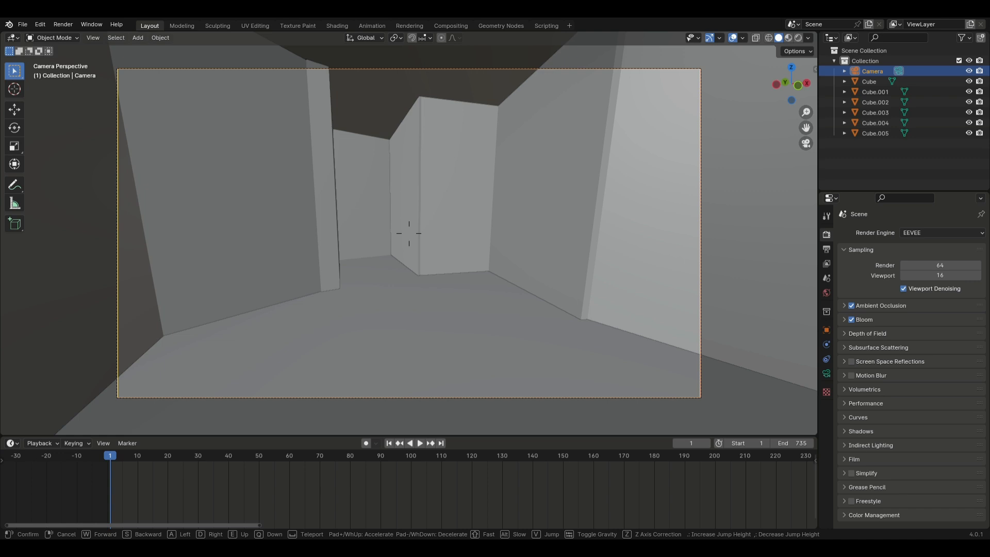
key(w)
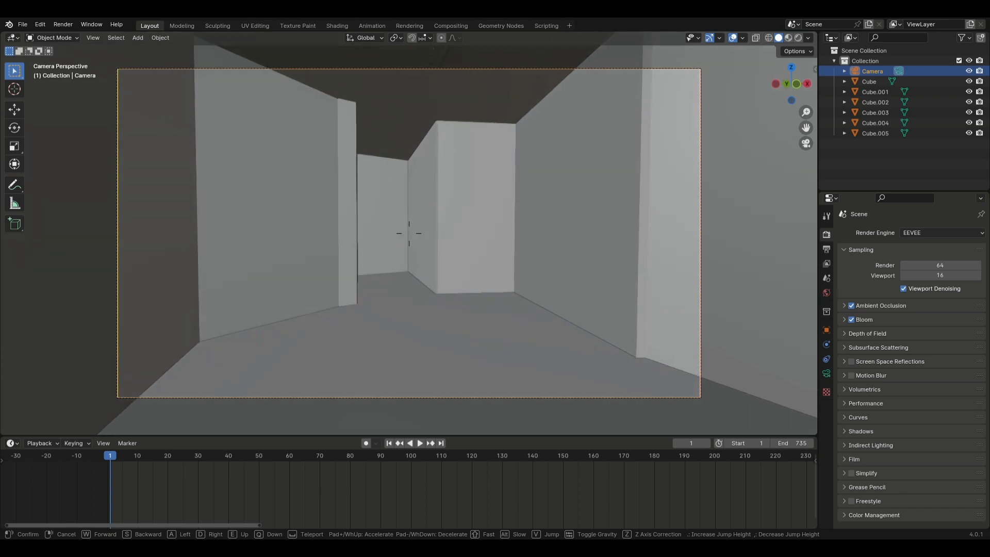
key(Escape)
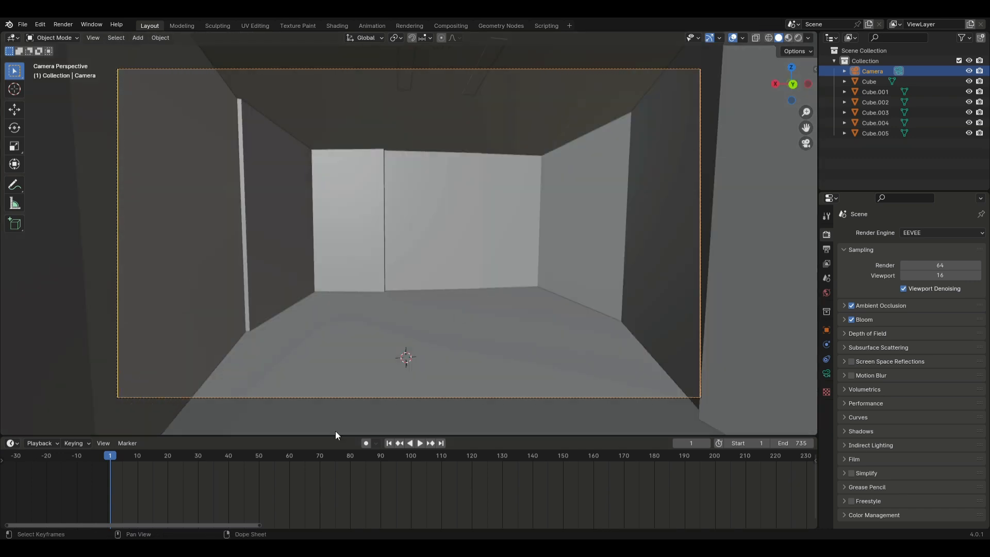
Reselect the camera, try walking it through the passages between the walls and around the floor area, and cancel the walk.
click(333, 400)
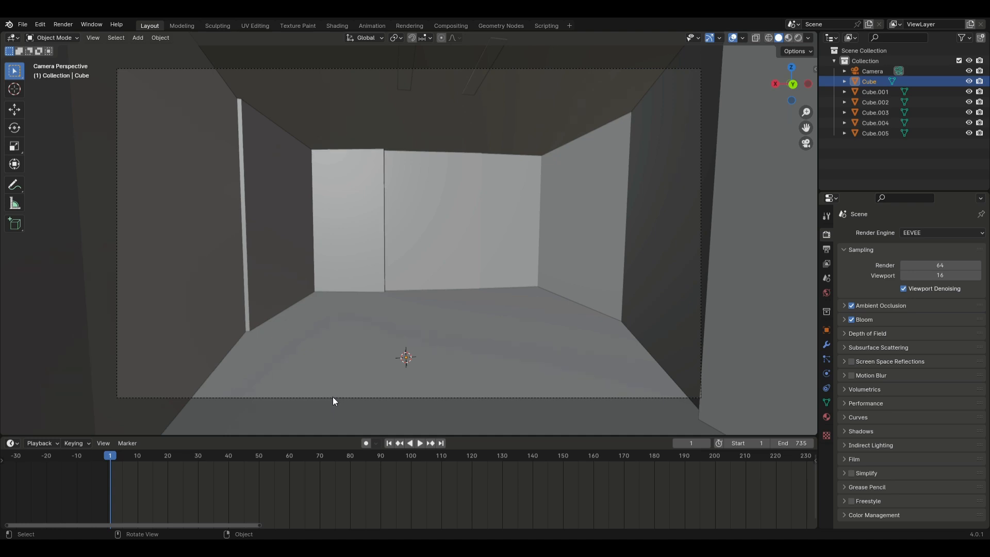
key(shift+grave)
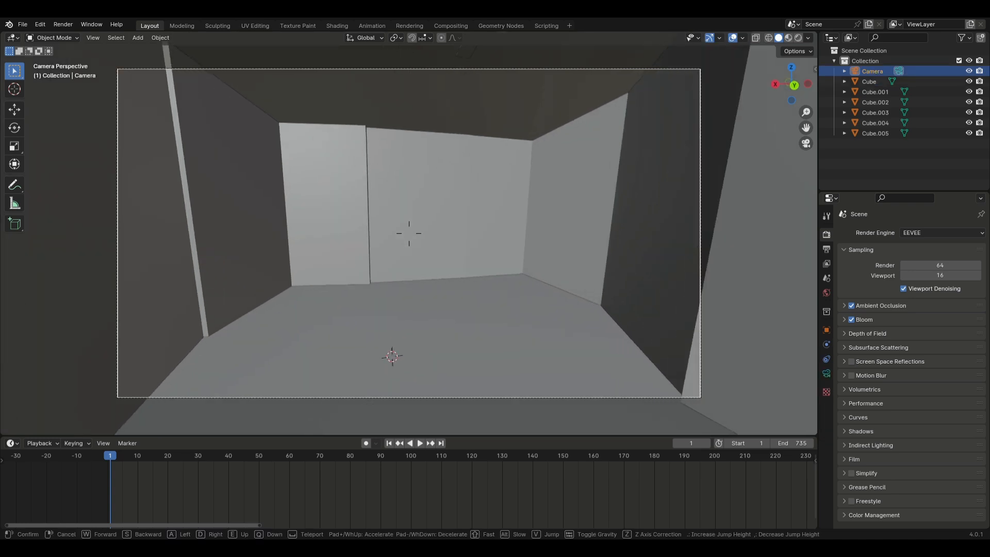
key(a)
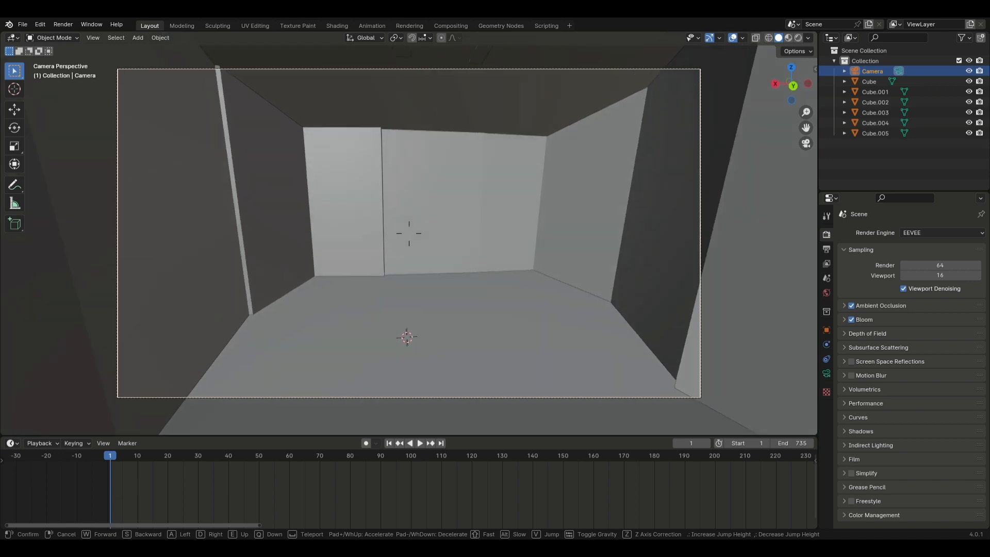
key(w)
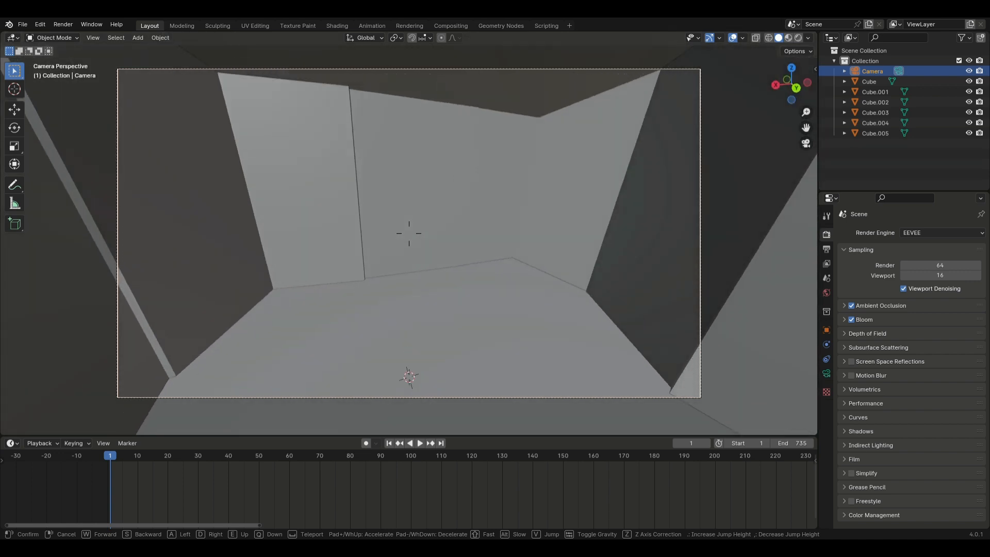
key(a)
key(w)
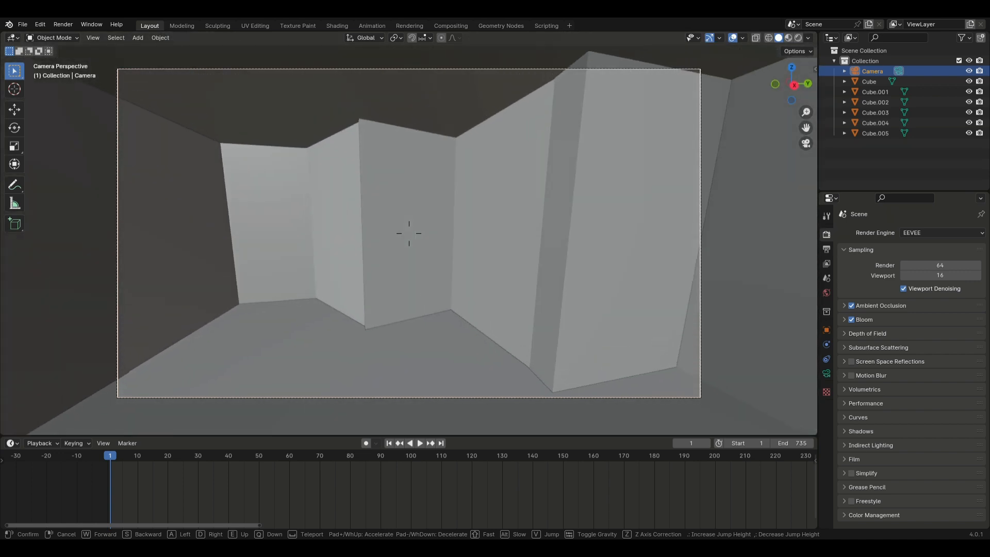
key(w)
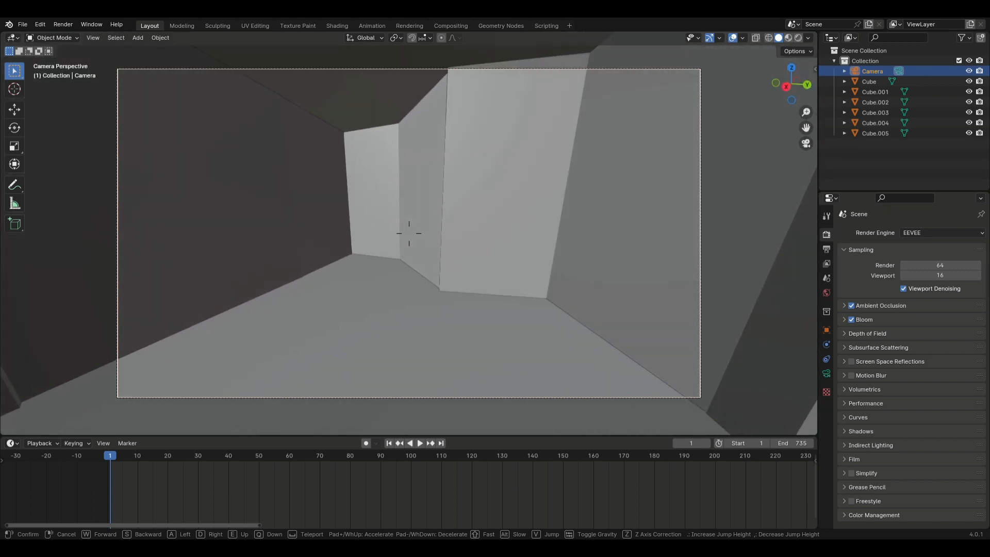
key(w)
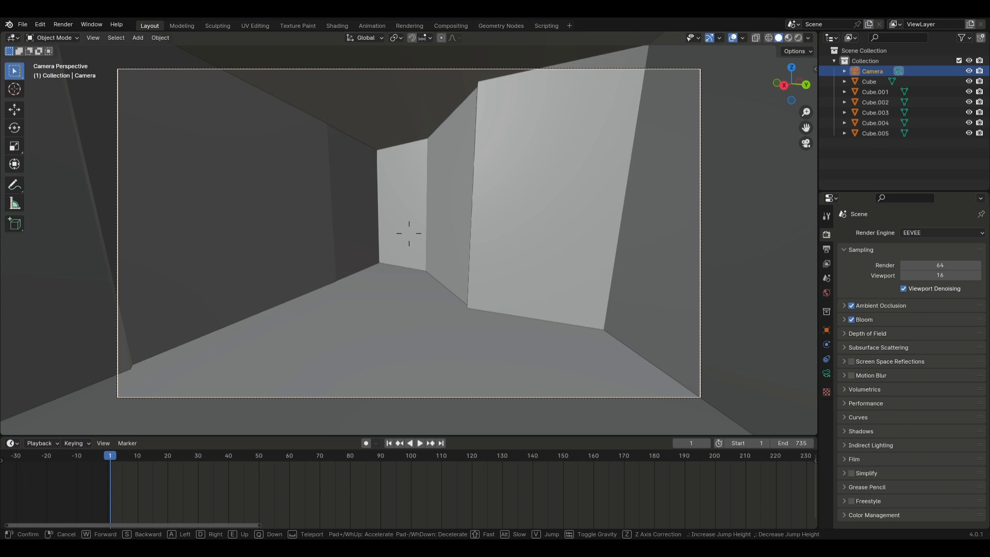
key(w)
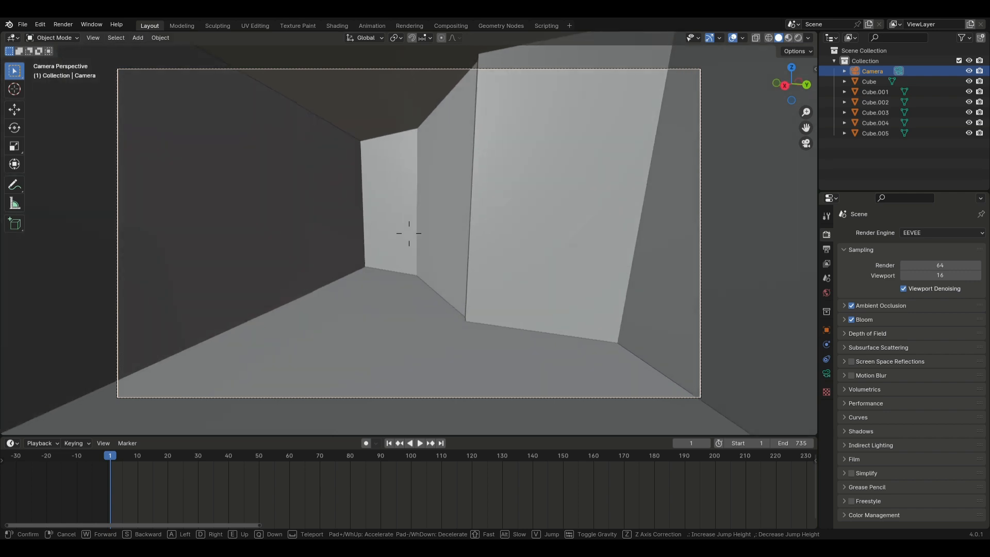
key(w)
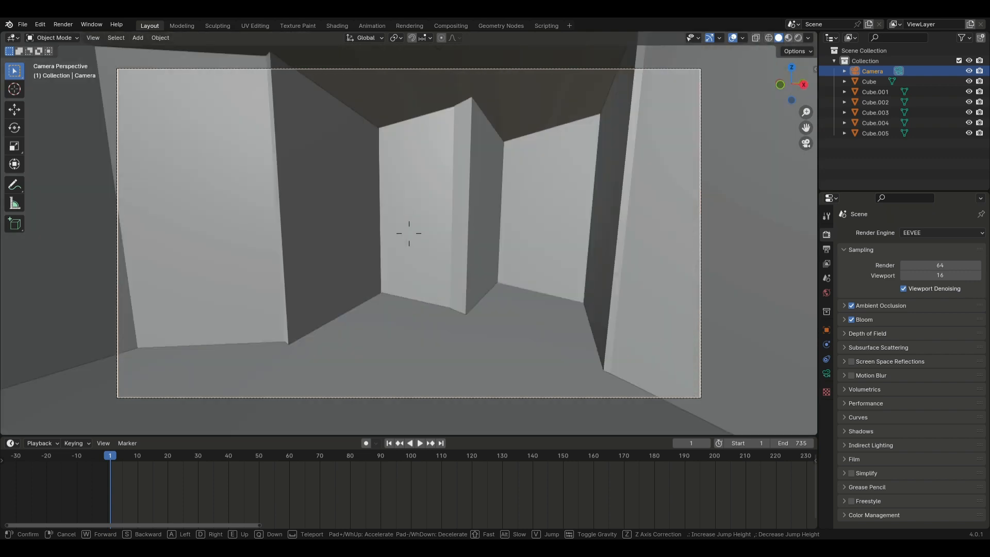
key(w)
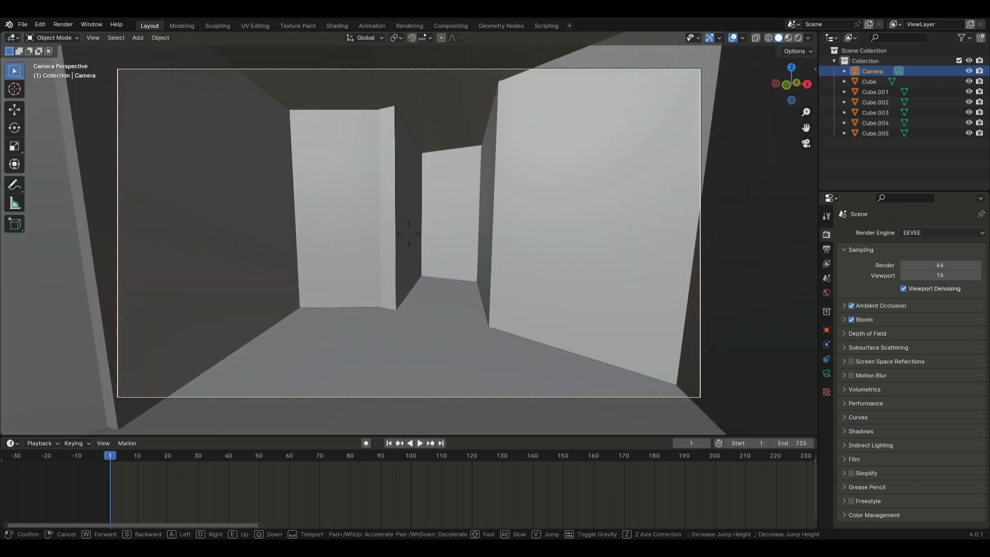
key(w)
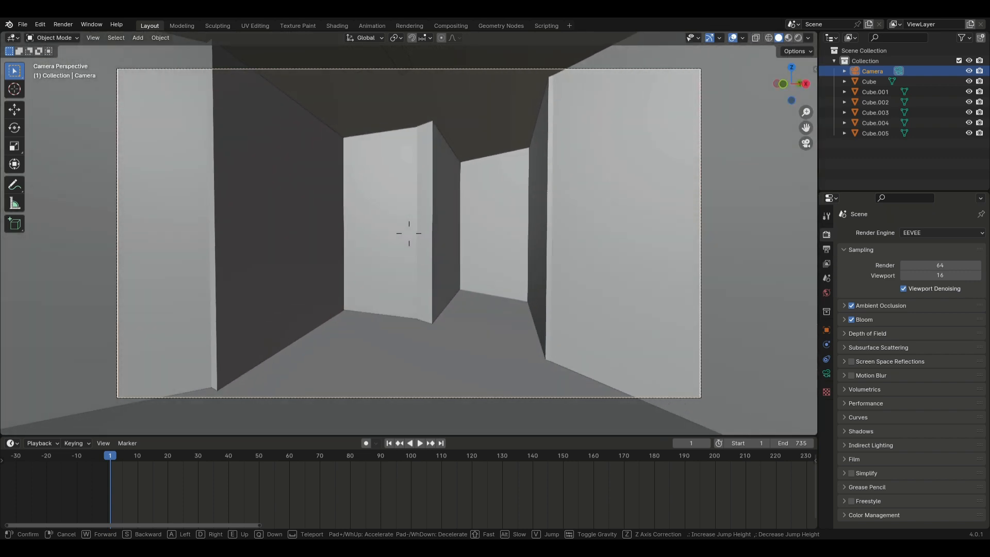
key(w)
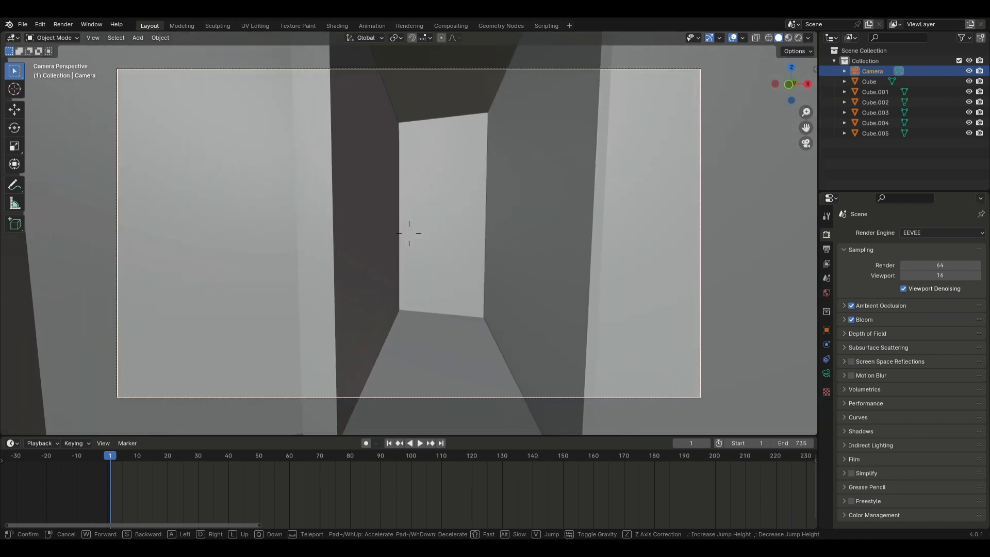
key(w)
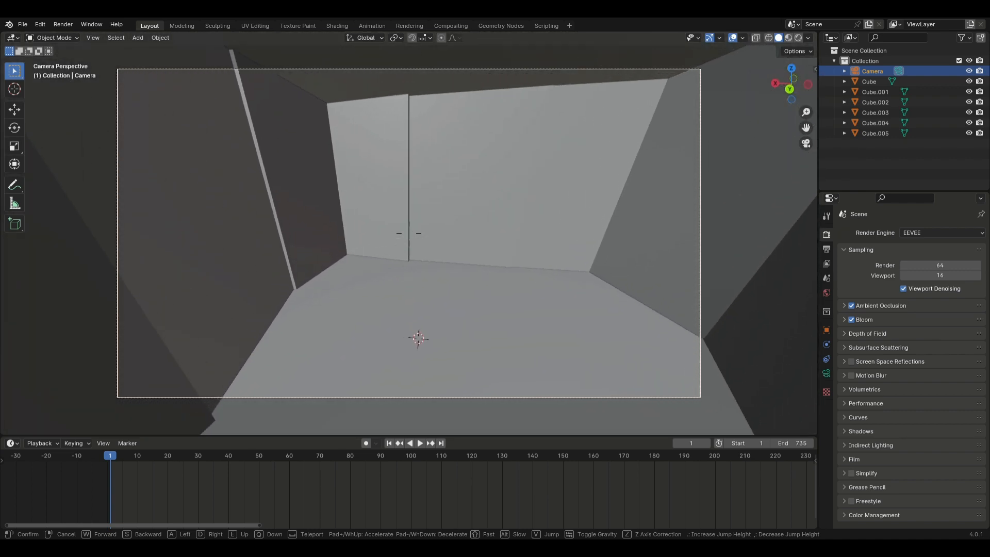
key(w)
key(w)
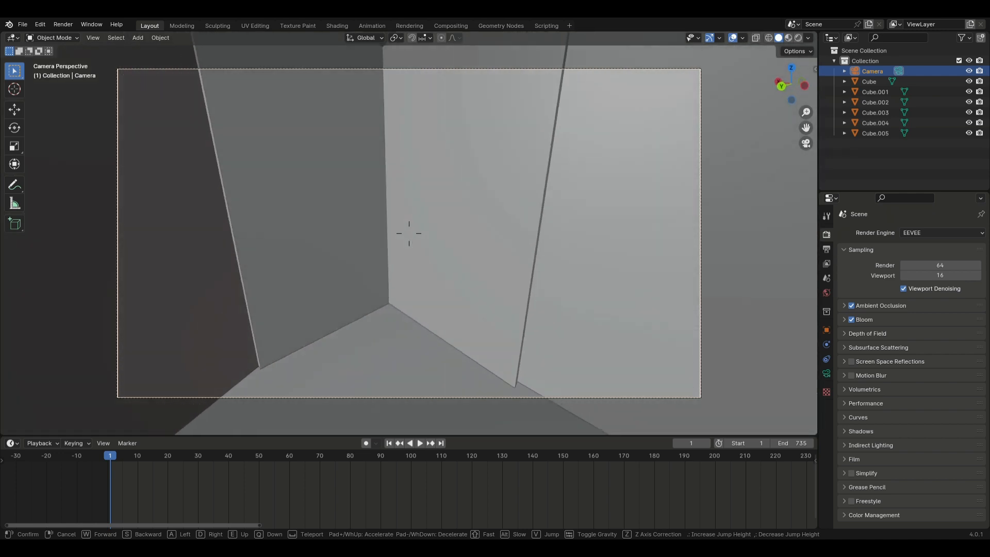
key(w)
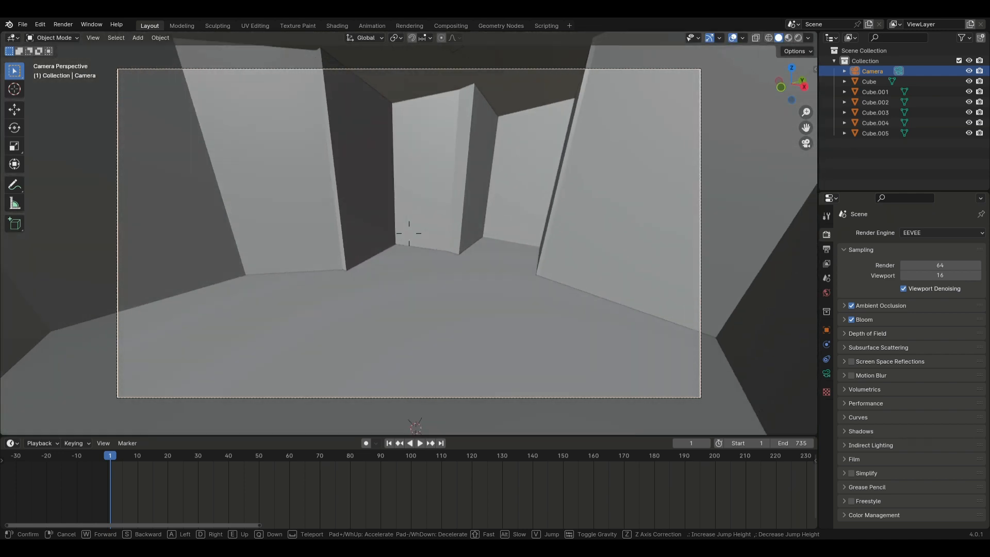
key(w)
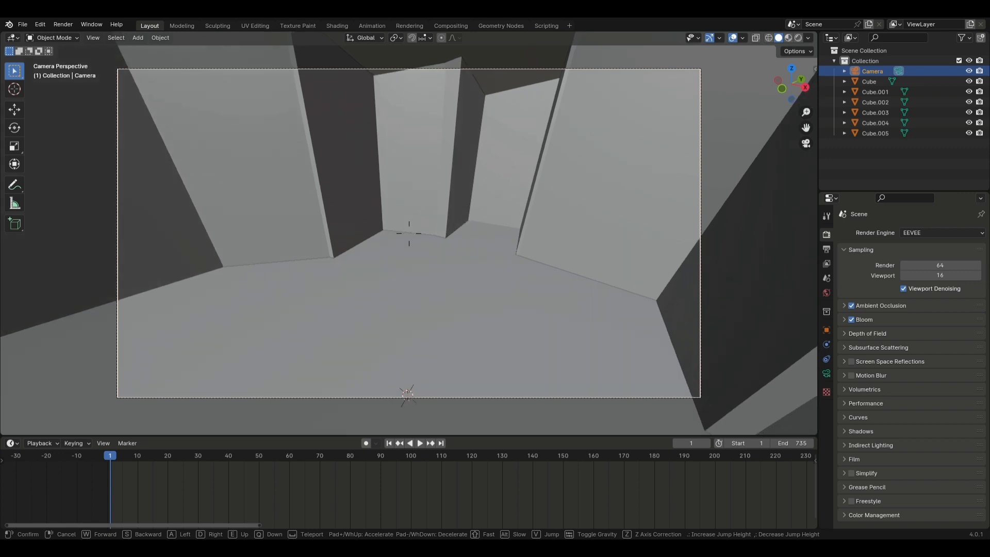
key(w)
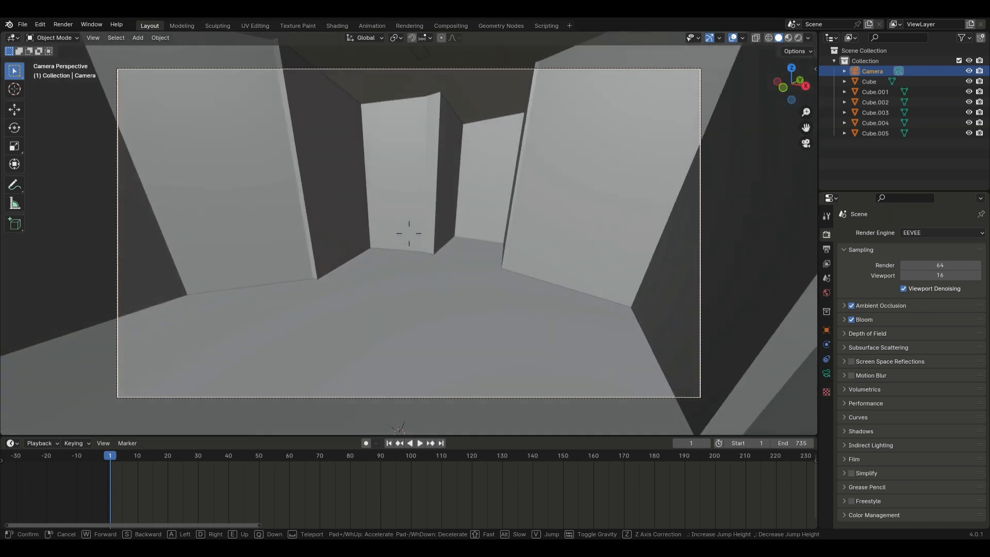
key(w)
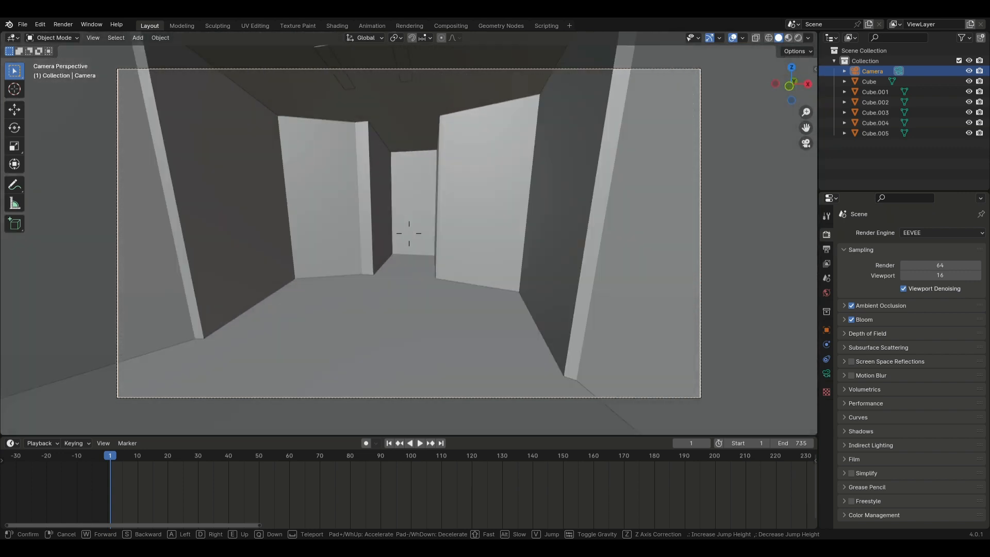
key(w)
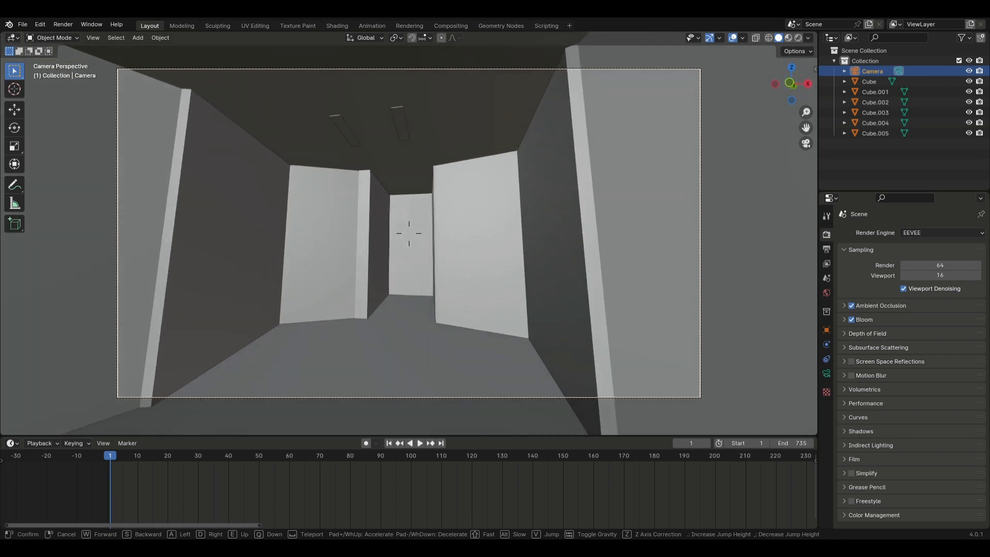
key(w)
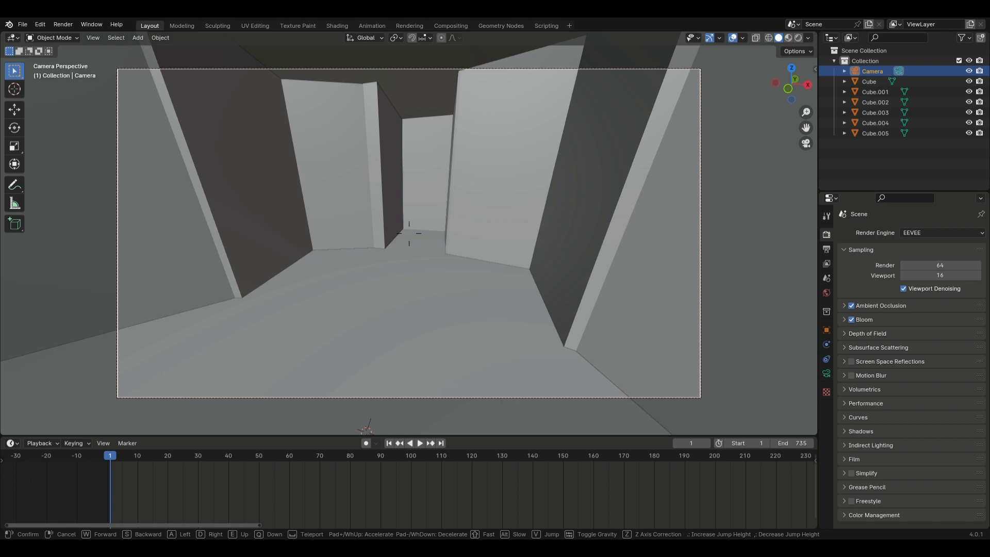
key(w)
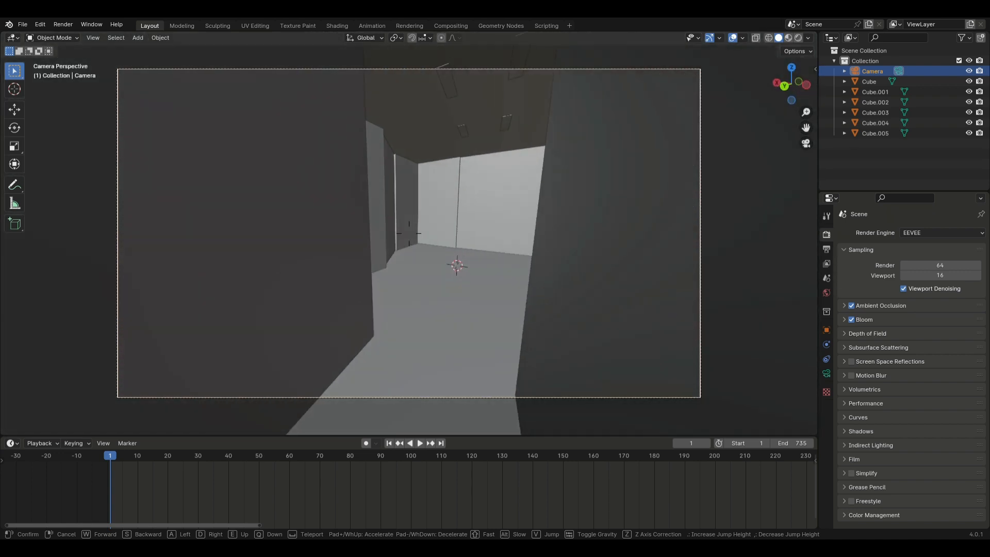
key(w)
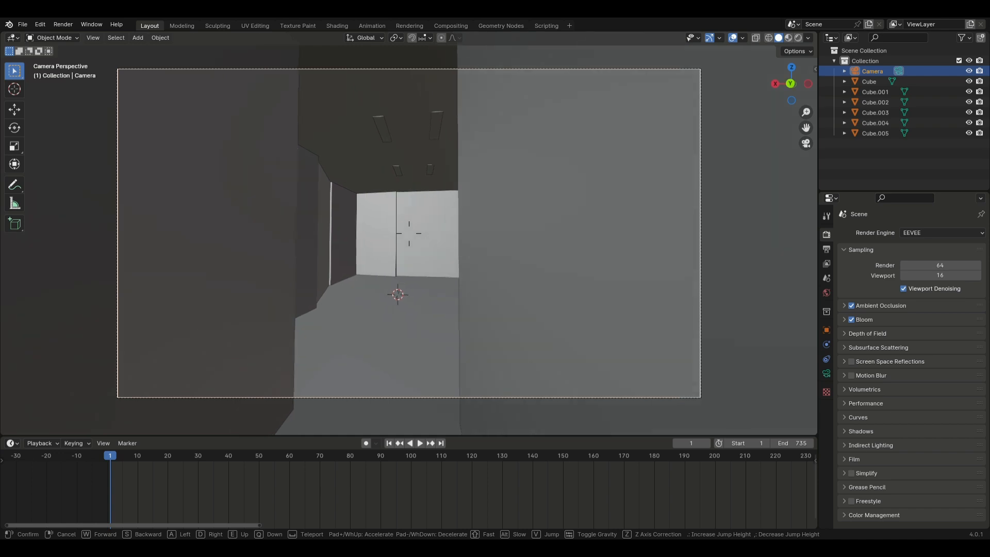
key(w)
key(w)
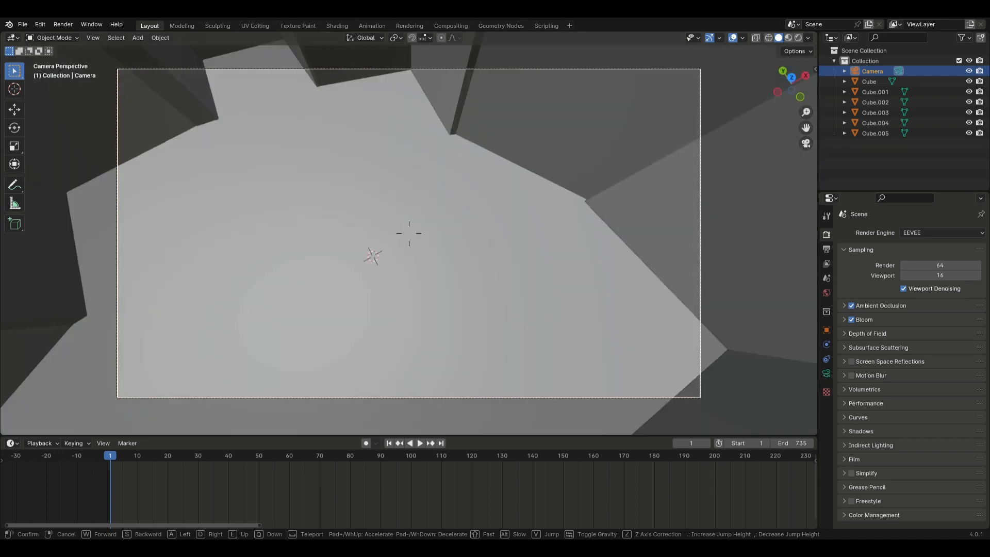
key(w)
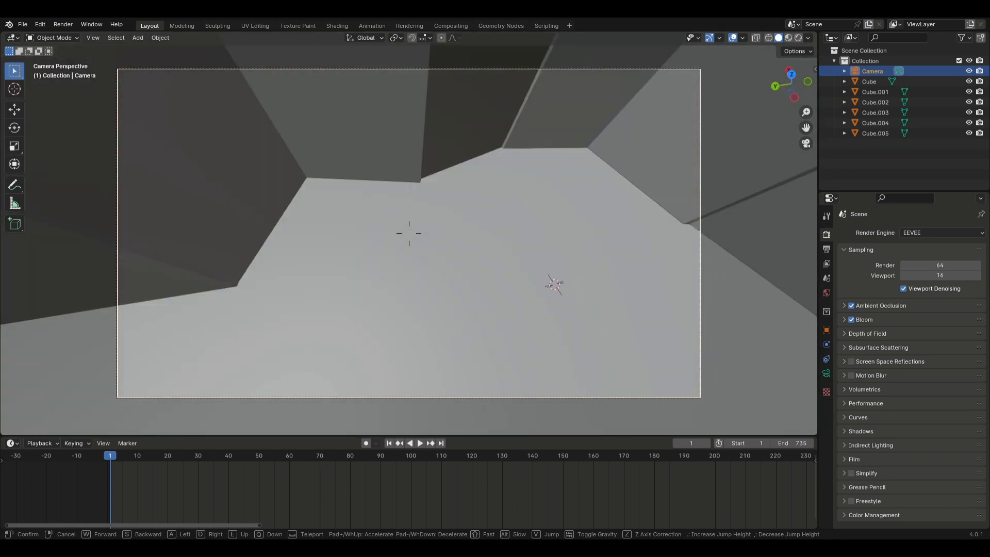
key(w)
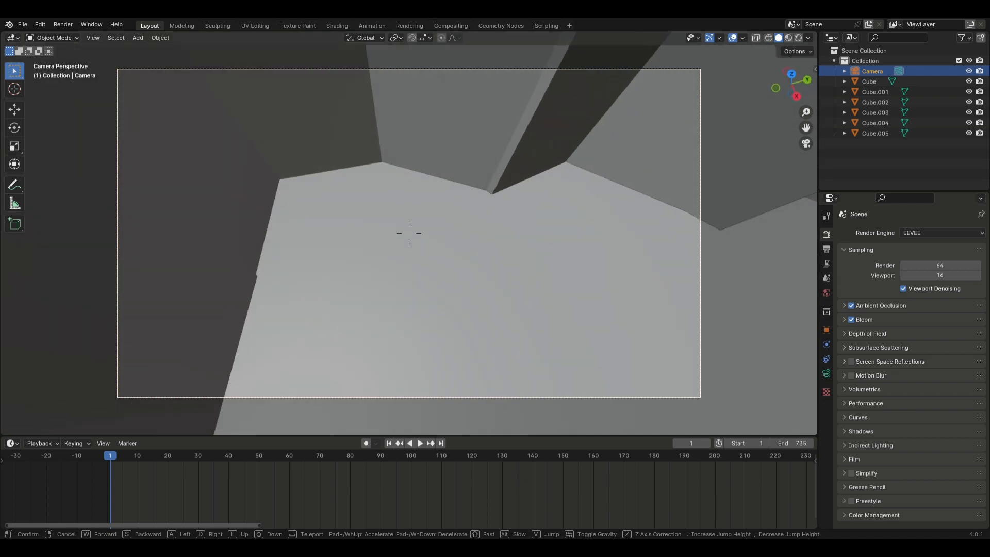
key(w)
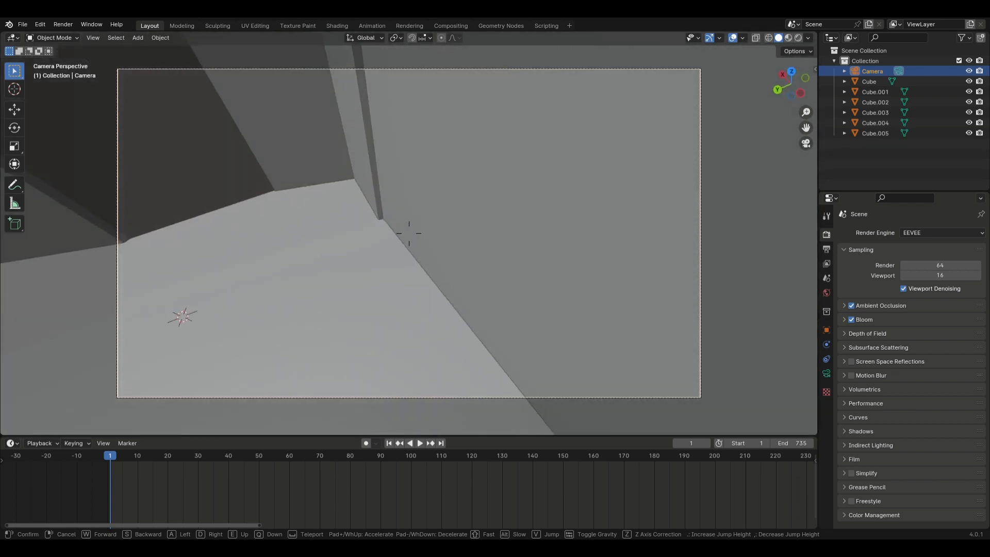
key(w)
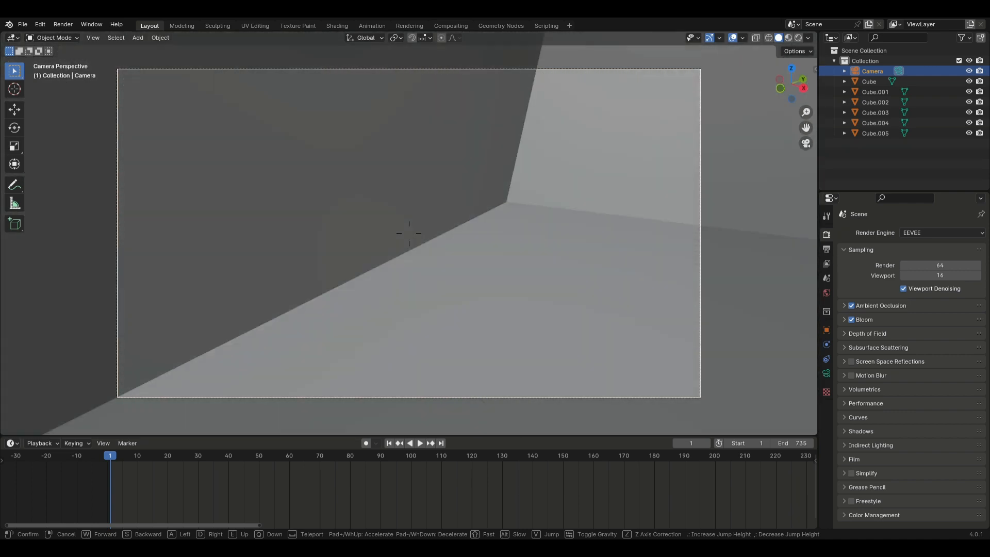
key(w)
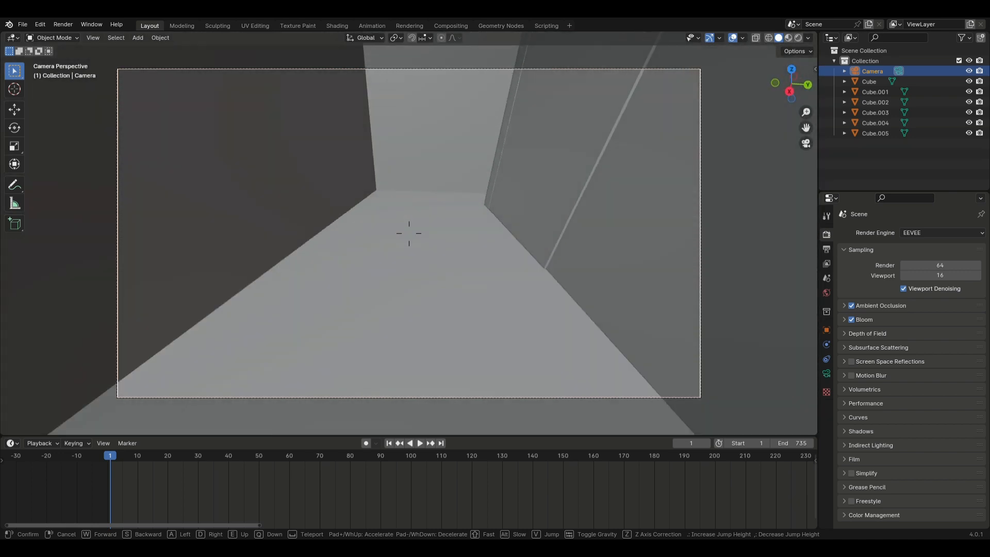
key(w)
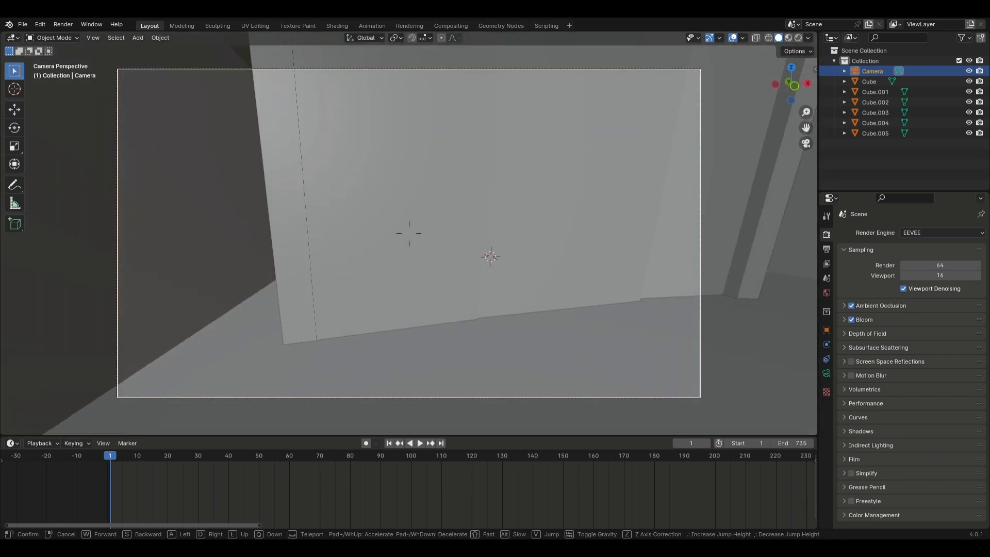
key(w)
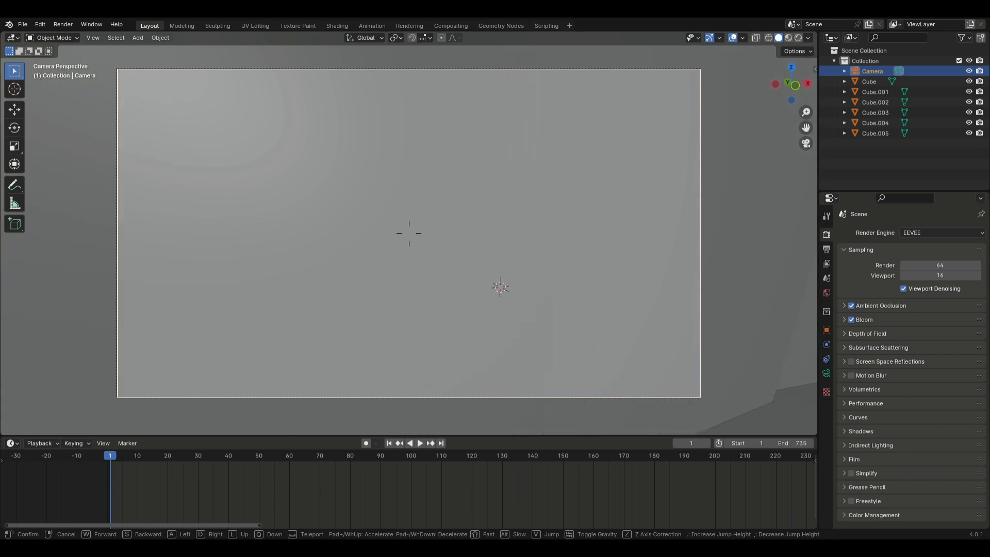
key(w)
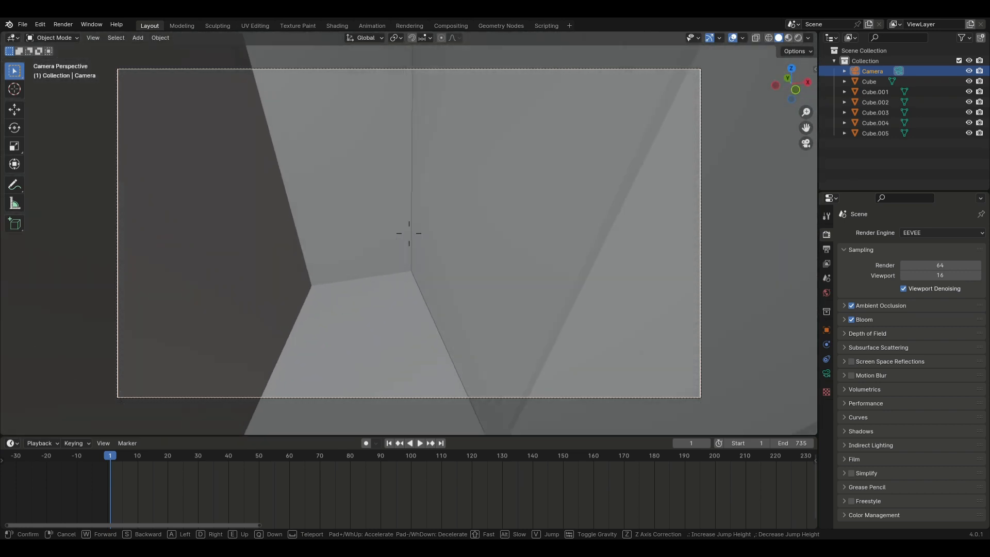
key(w)
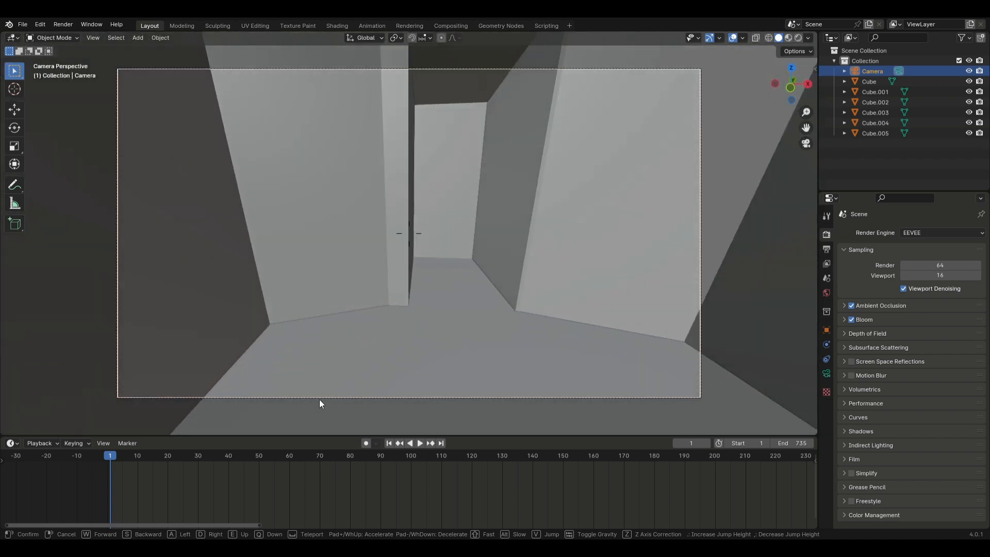
click(319, 400)
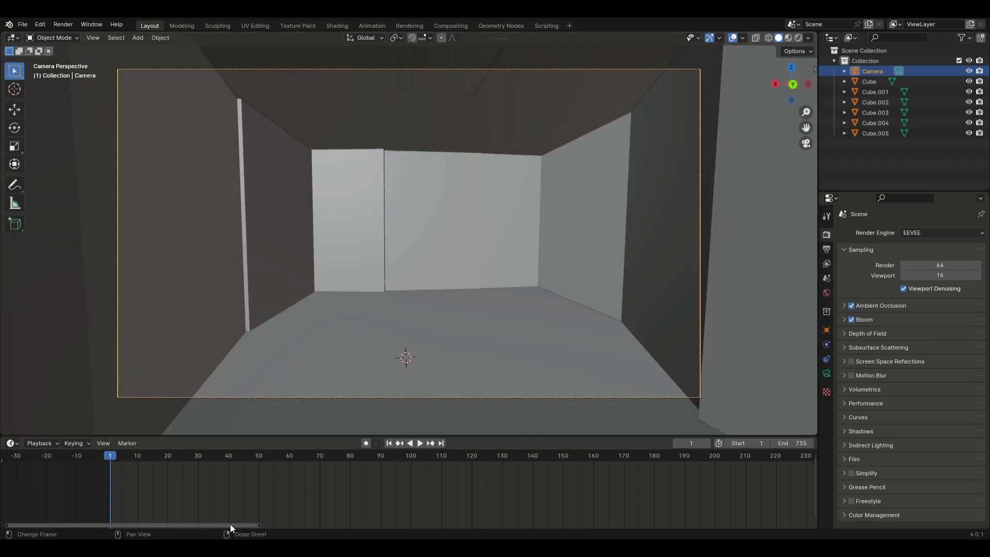
Turn on Auto Keying for the timeline with the camera selected at frame 1.
drag(230, 525, 227, 504)
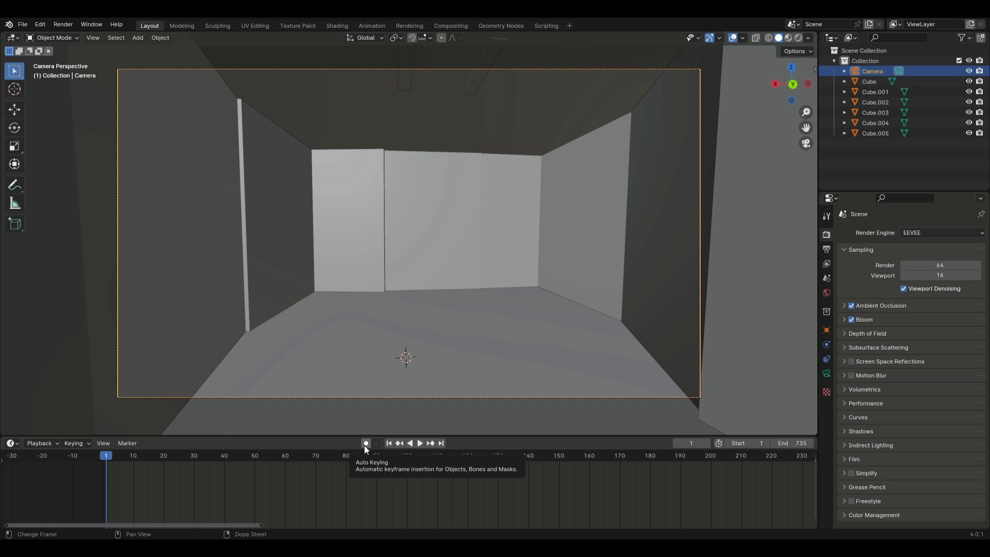
click(364, 445)
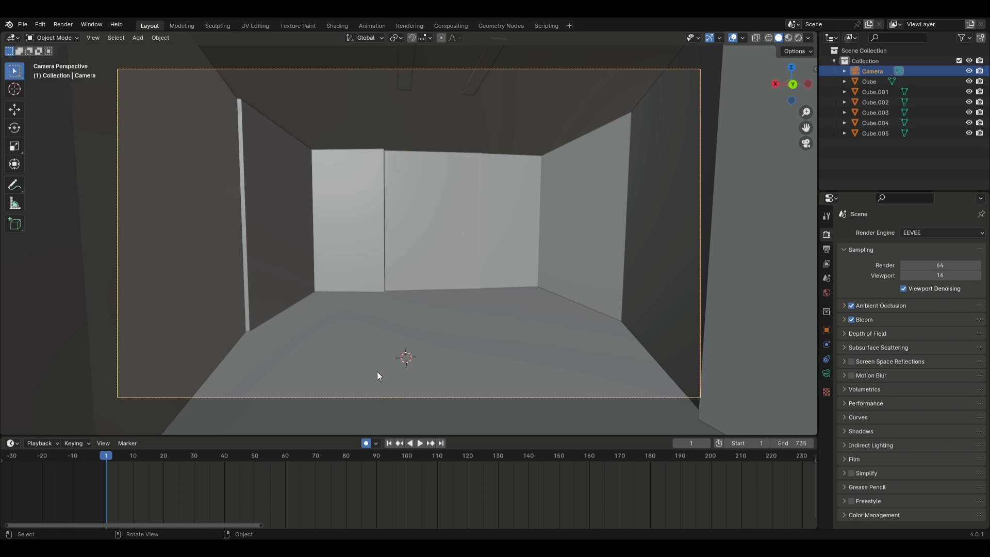
Play the timeline and move the camera sideways so that automatic keyframes record a short test motion.
key(space)
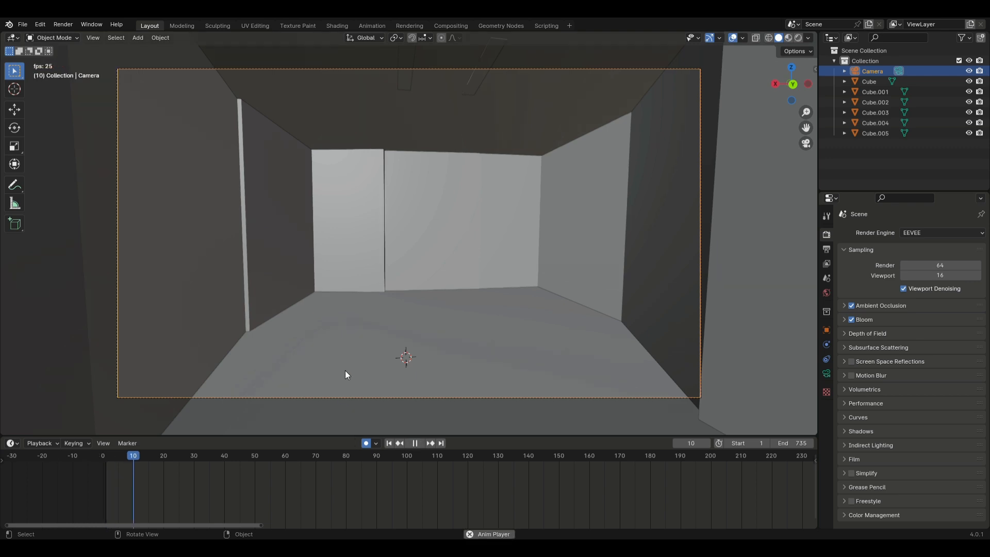
key(g)
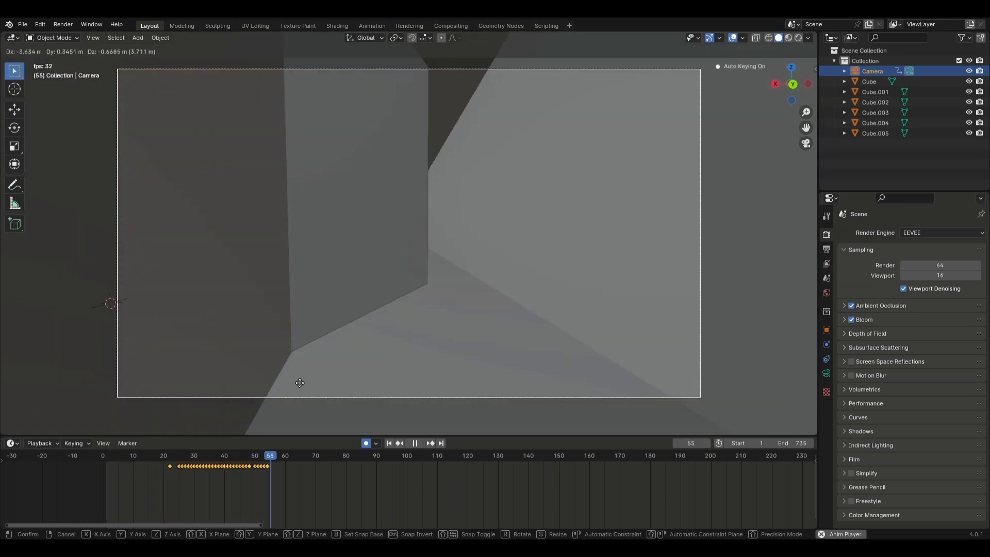
click(361, 380)
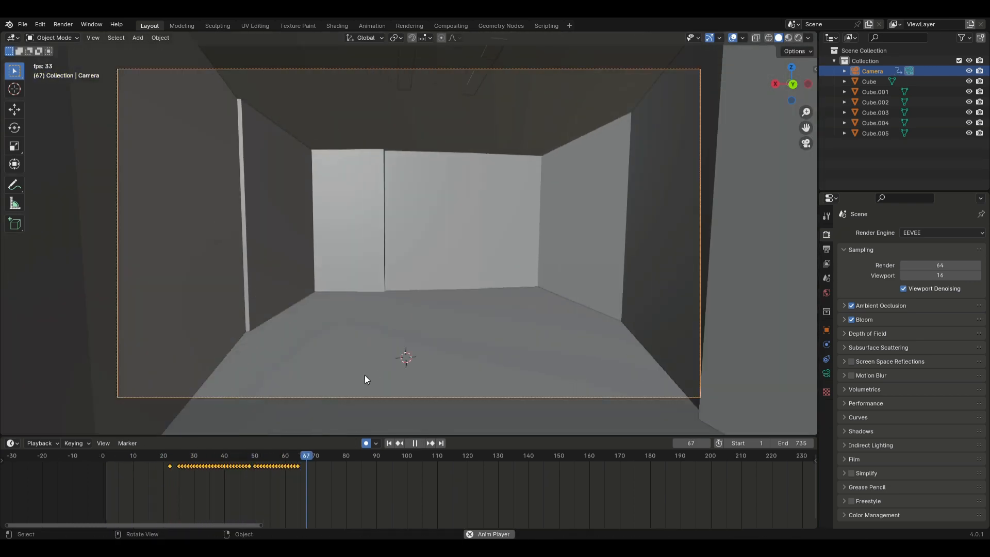
Turn off Auto Keying and play back the recorded camera motion from frame 9.
click(366, 445)
key(space)
drag(465, 456, 129, 475)
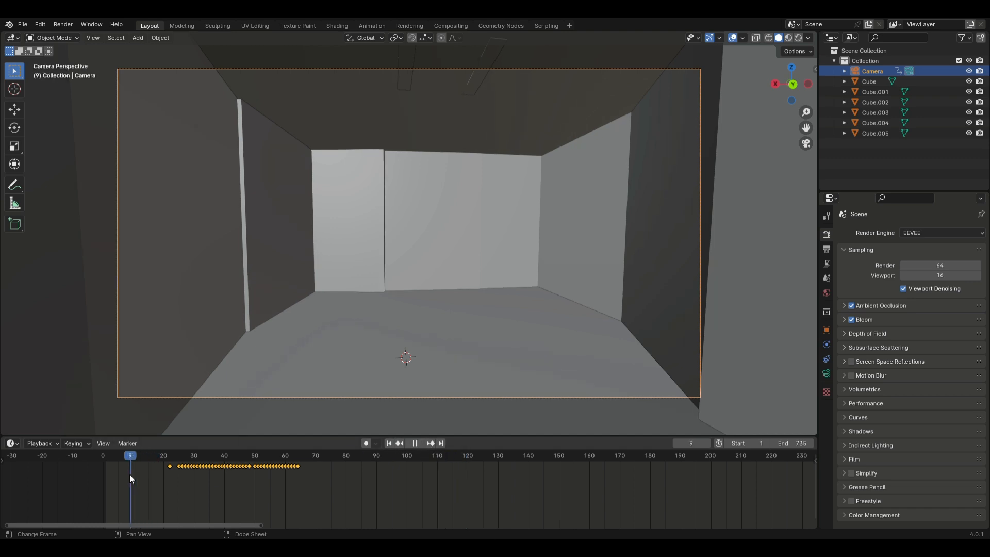
key(space)
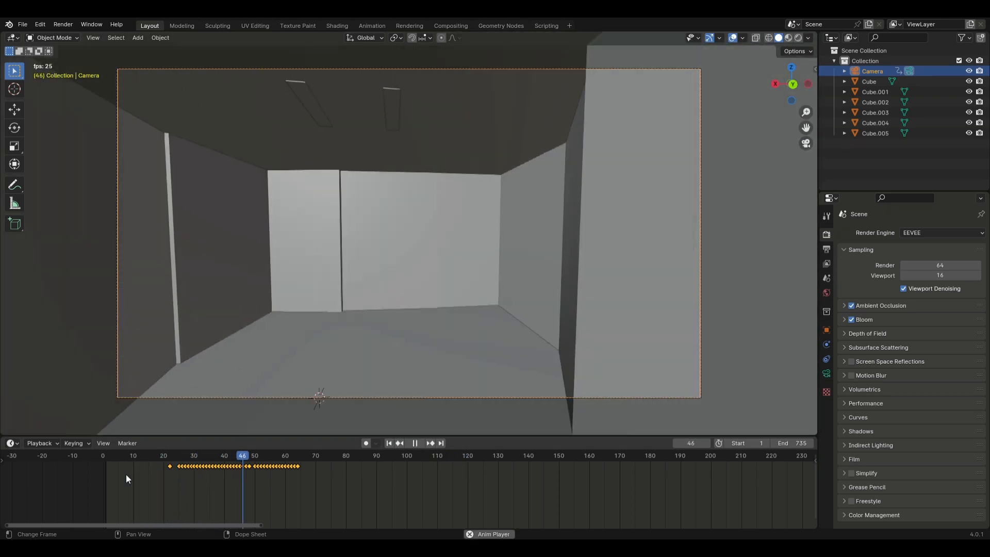
key(space)
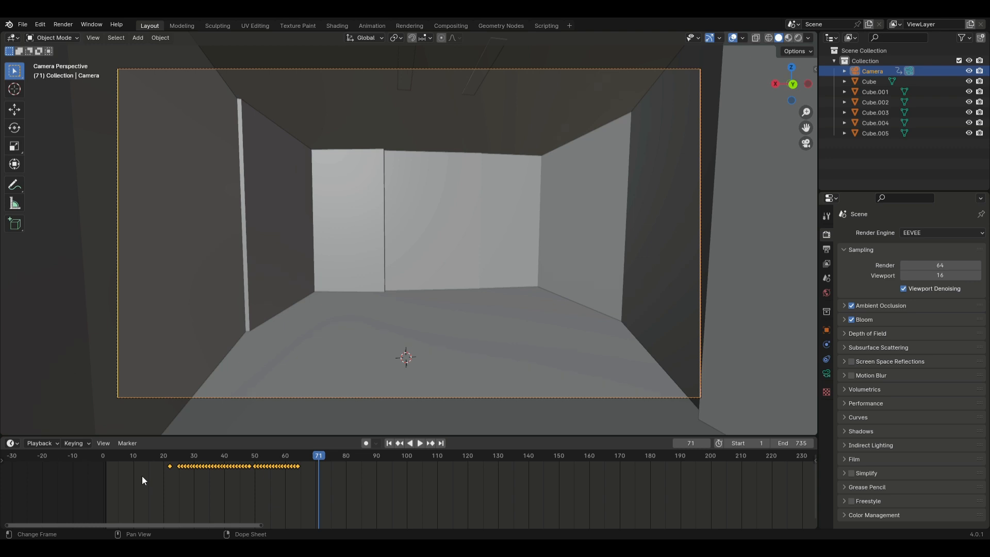
Delete all the camera's test keyframes and return the playhead to frame 1.
key(Delete)
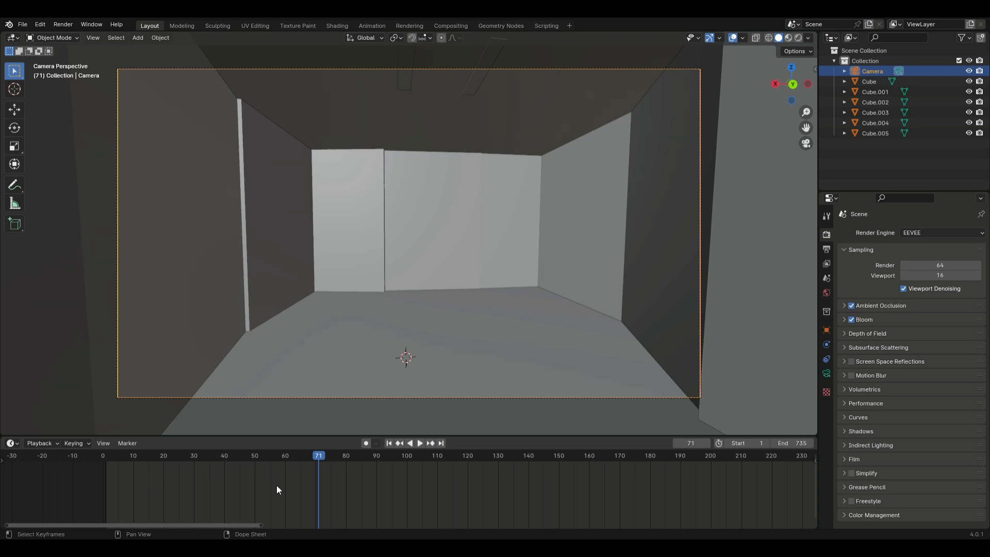
drag(277, 460, 106, 458)
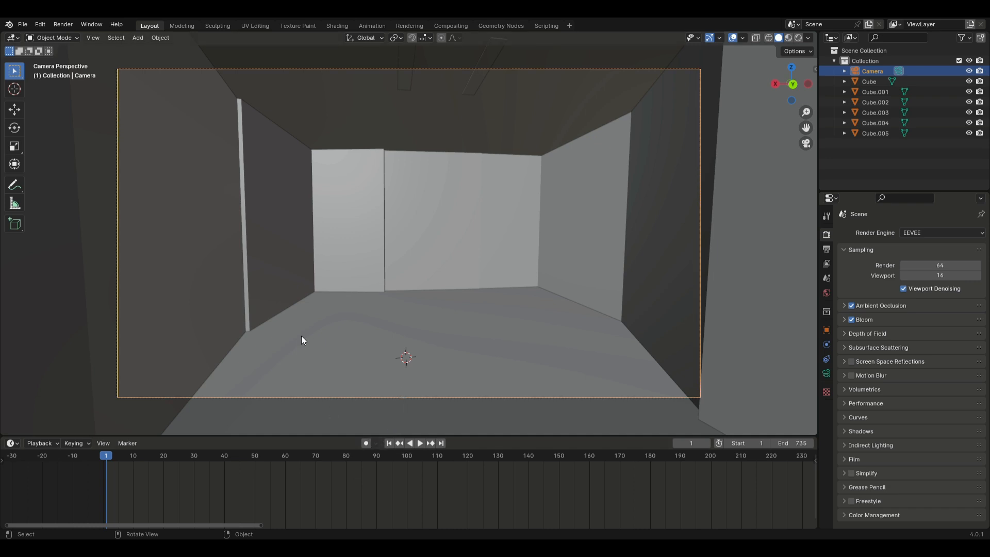
Rehearse walking the camera through the room with Auto Keying off, turning around the walls, and cancel the walk.
key(shift+grave)
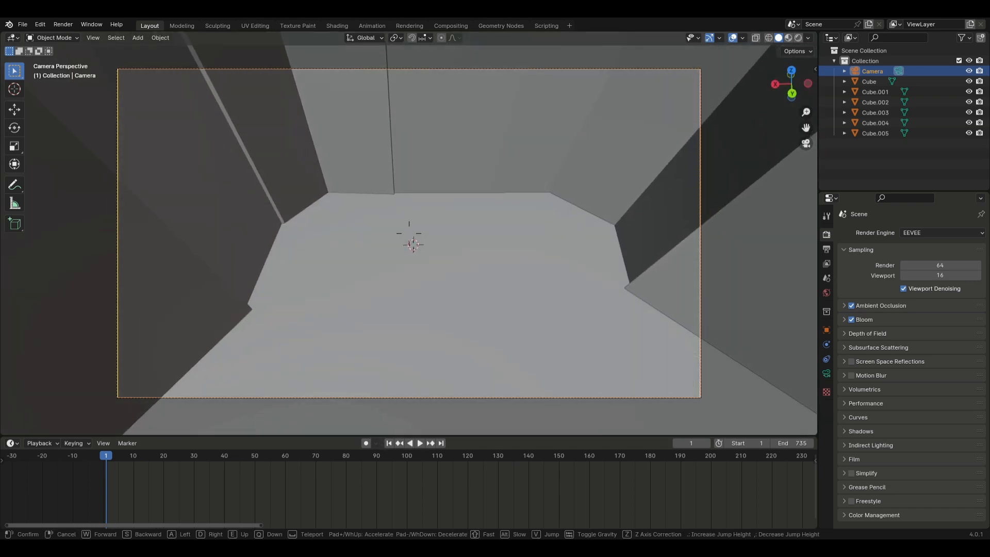
key(w)
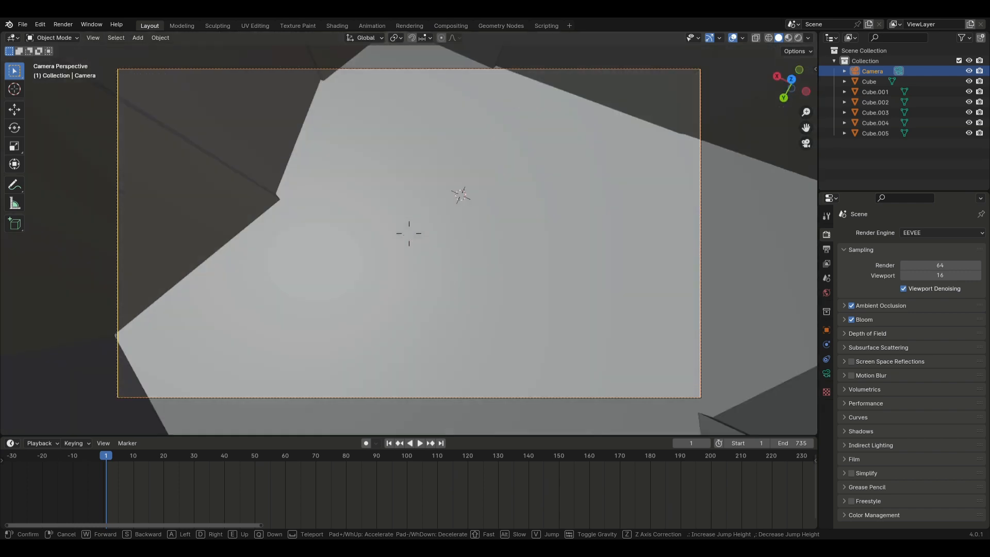
key(w)
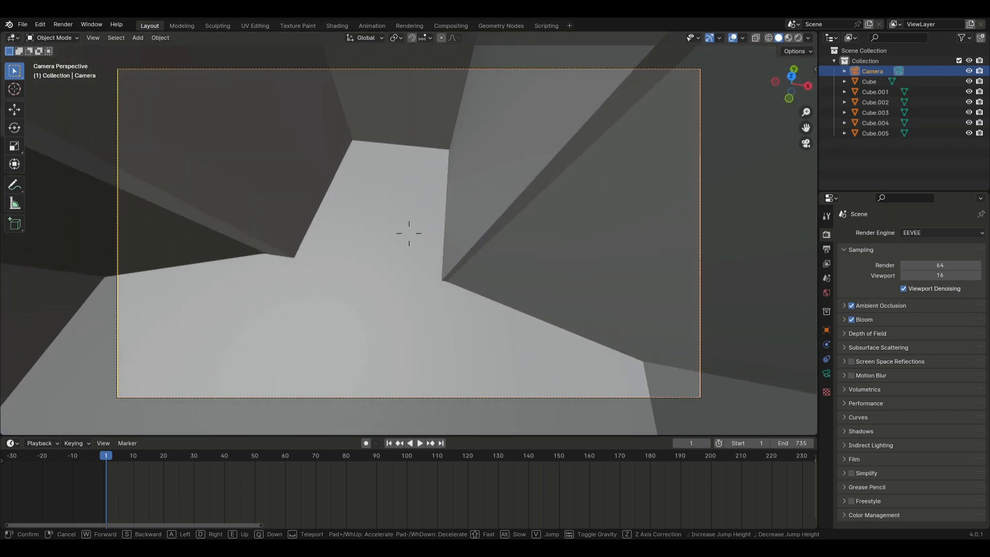
key(w)
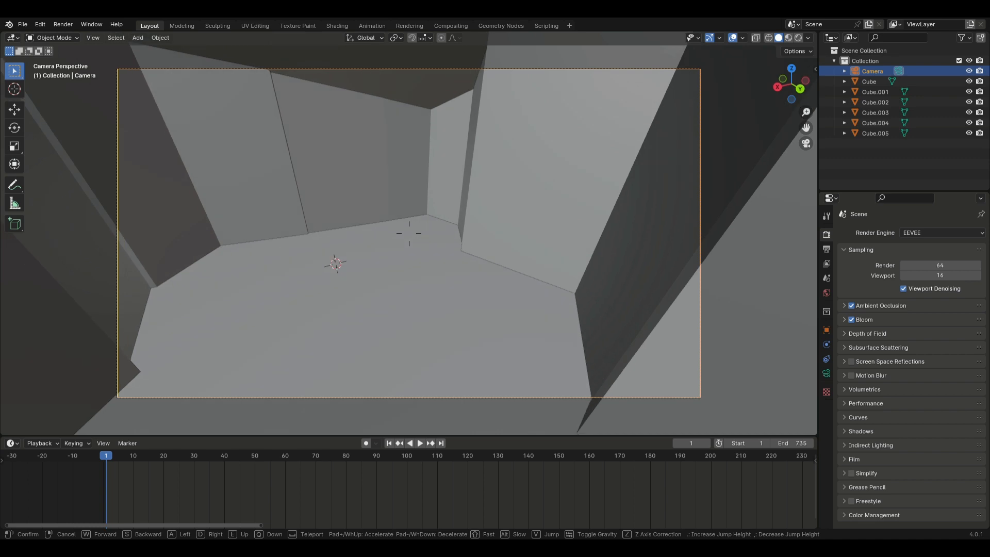
key(w)
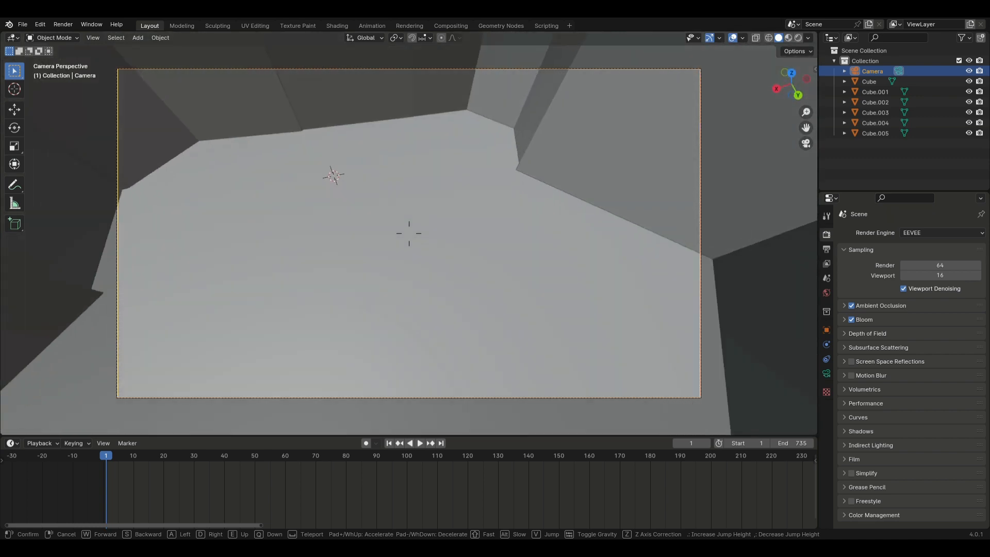
key(w)
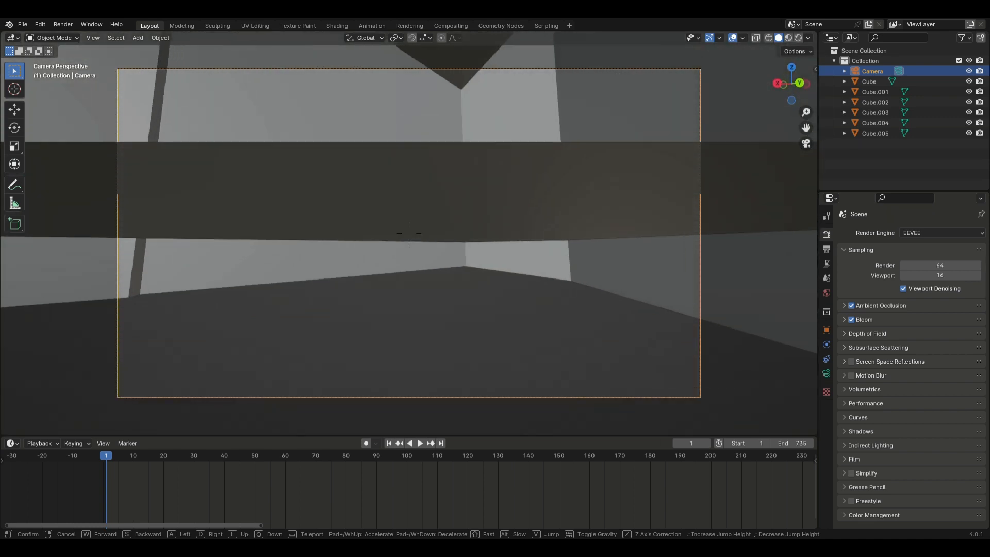
key(w)
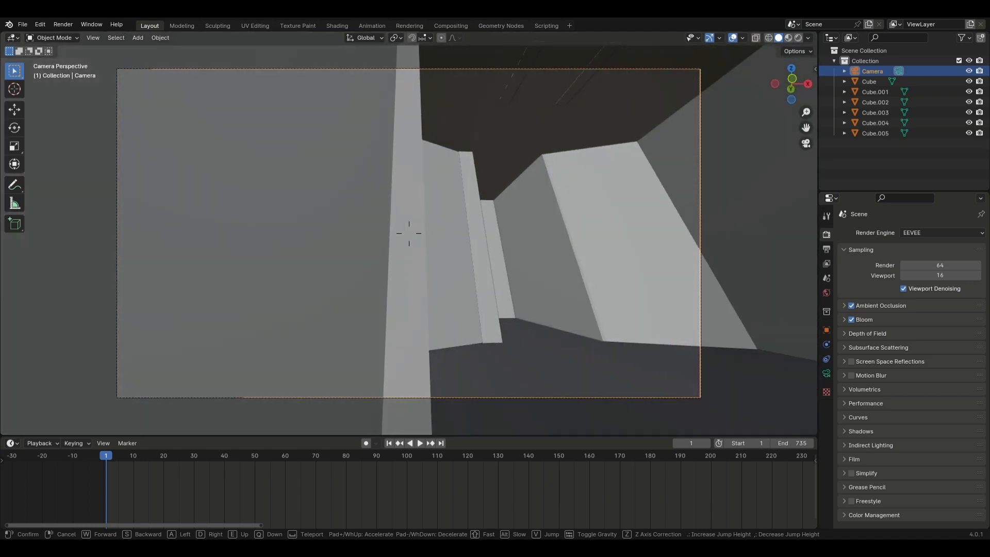
key(w)
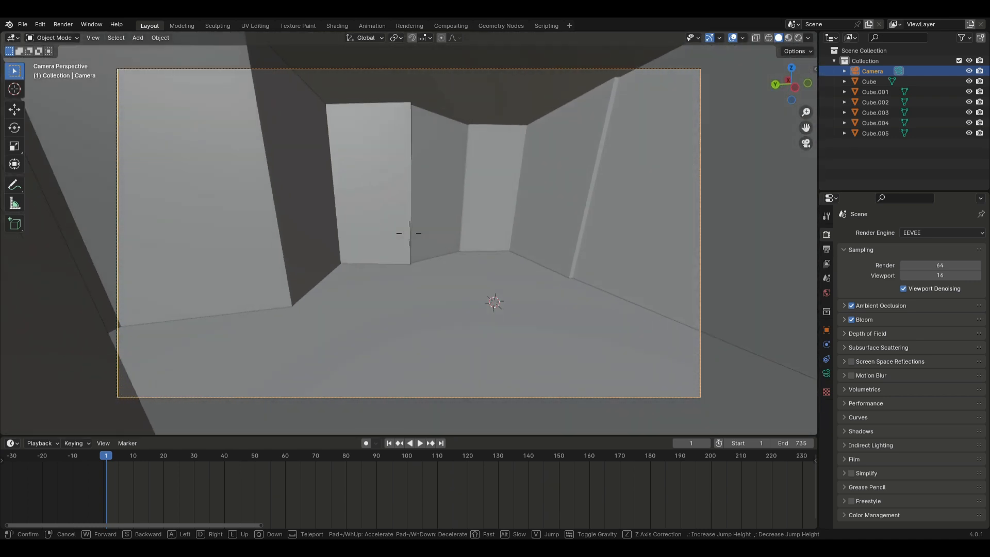
right_click(301, 332)
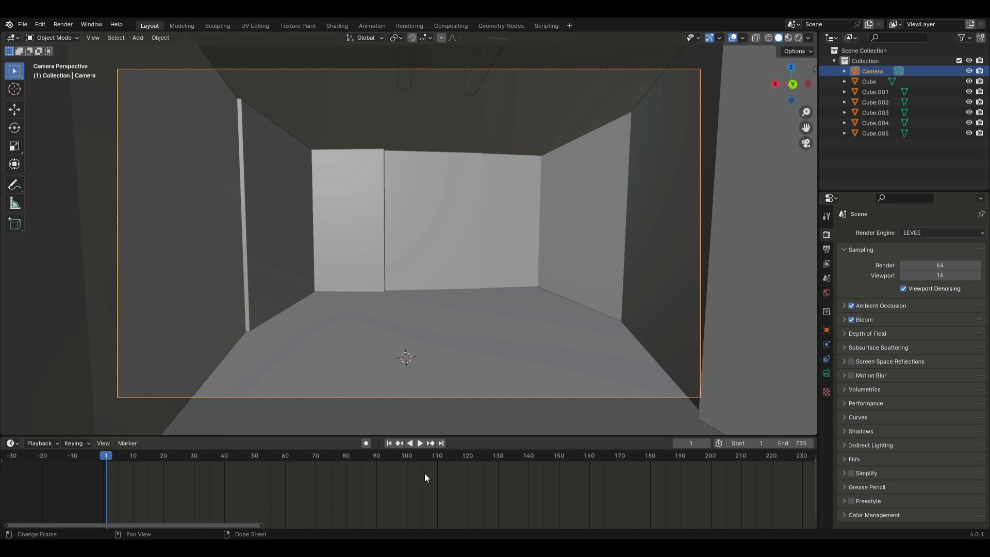
Set the animation's end frame to 1000 and return the playhead to frame 1.
mouse_move(759, 452)
mouse_down()
mouse_move(789, 457)
mouse_move(774, 456)
mouse_up()
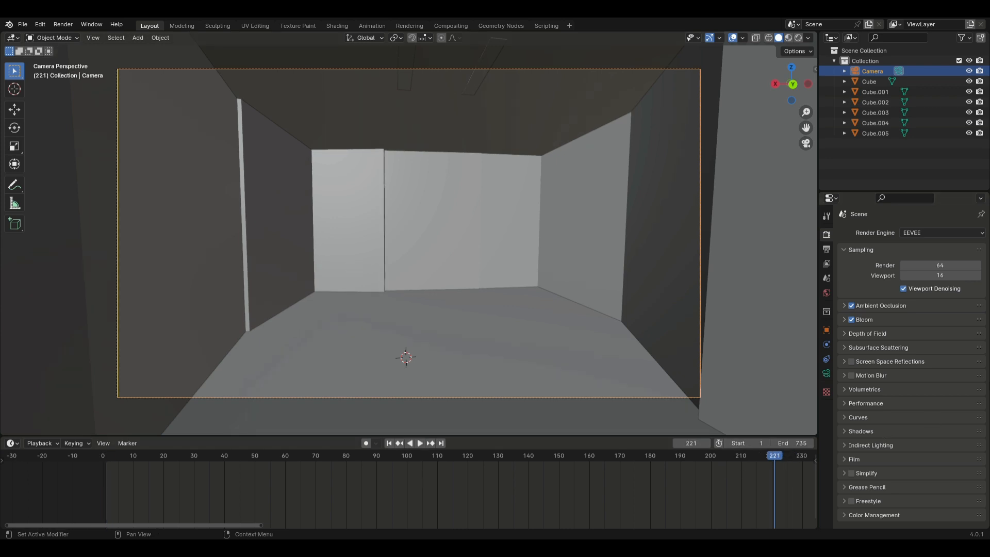
click(794, 443)
text(1000)
key(Return)
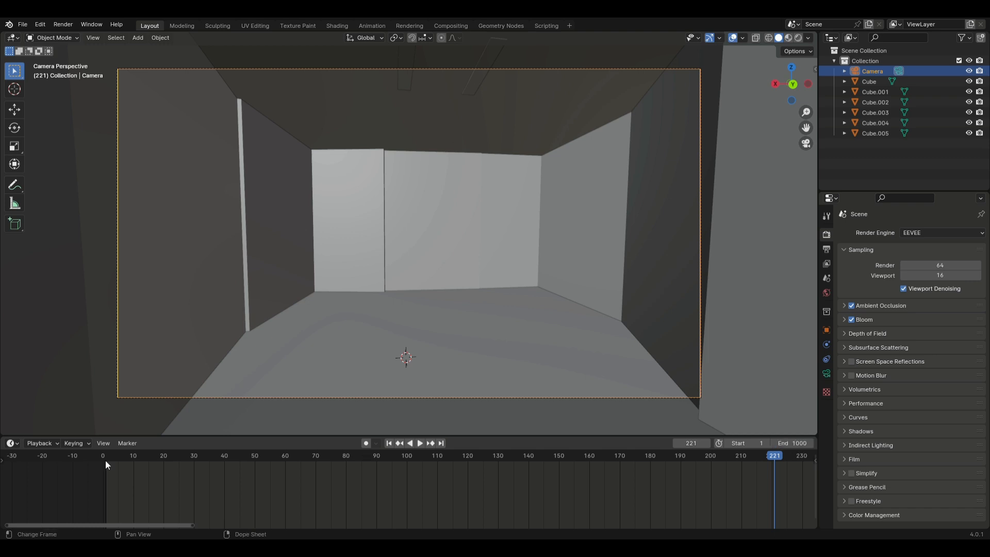
click(105, 460)
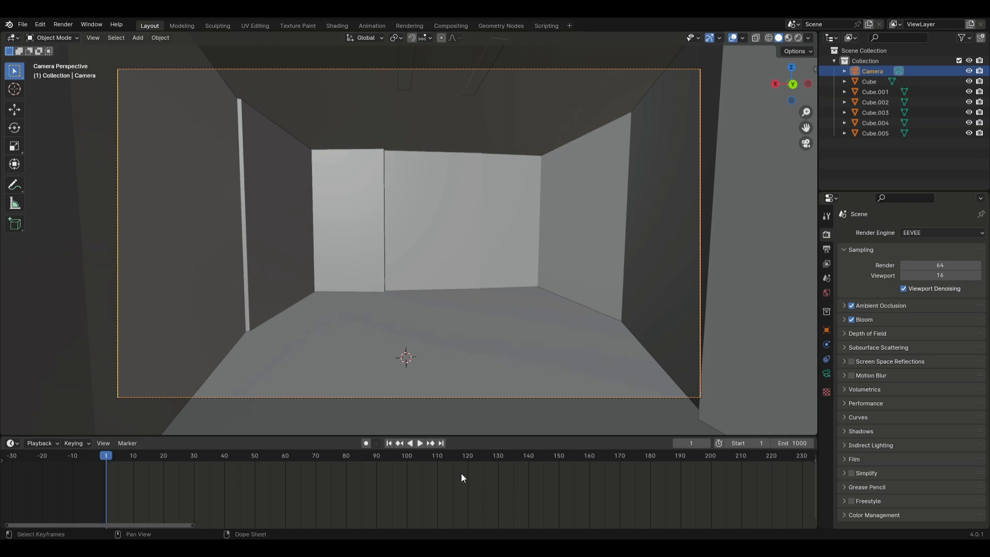
Try moving the camera during playback with Auto Keying off, cancel the move and stop the playback.
click(419, 445)
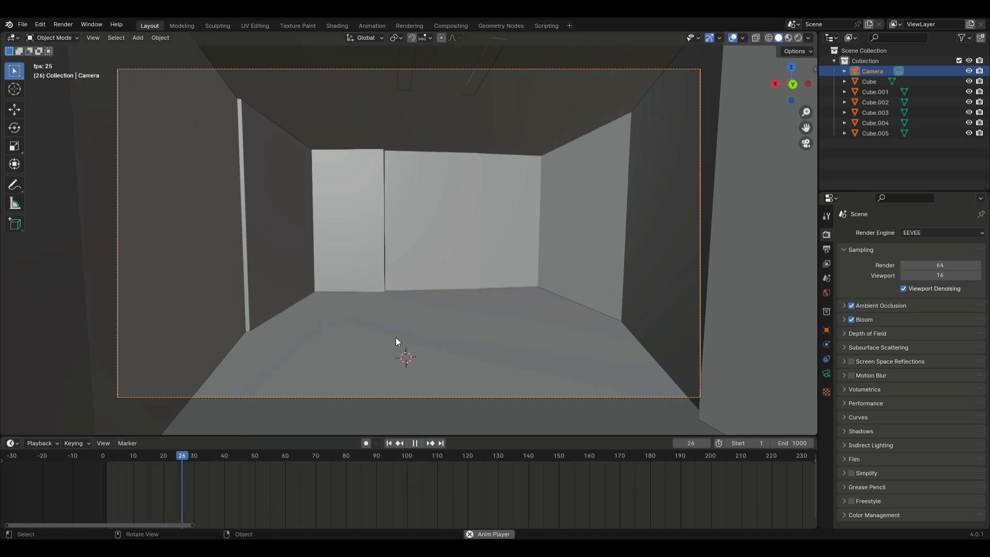
key(g)
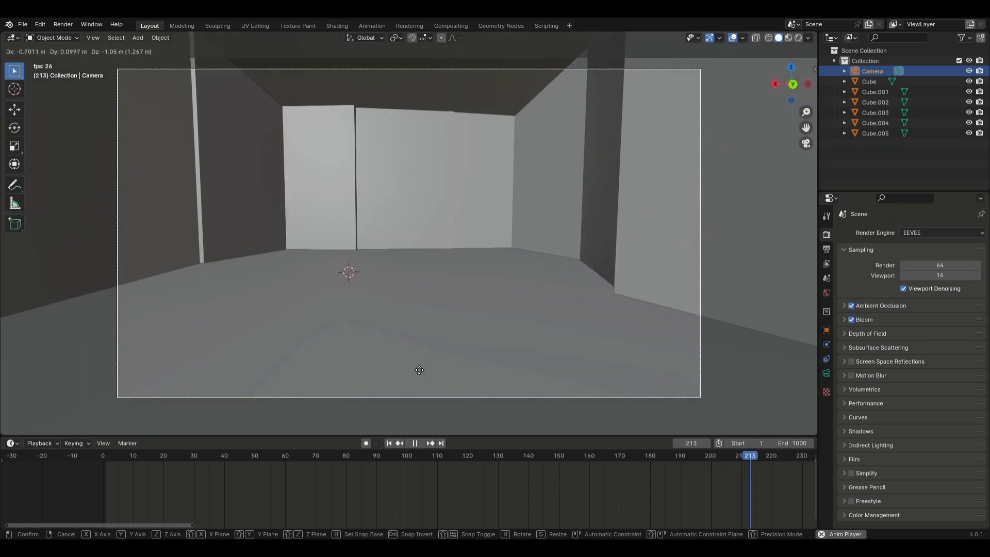
click(416, 369)
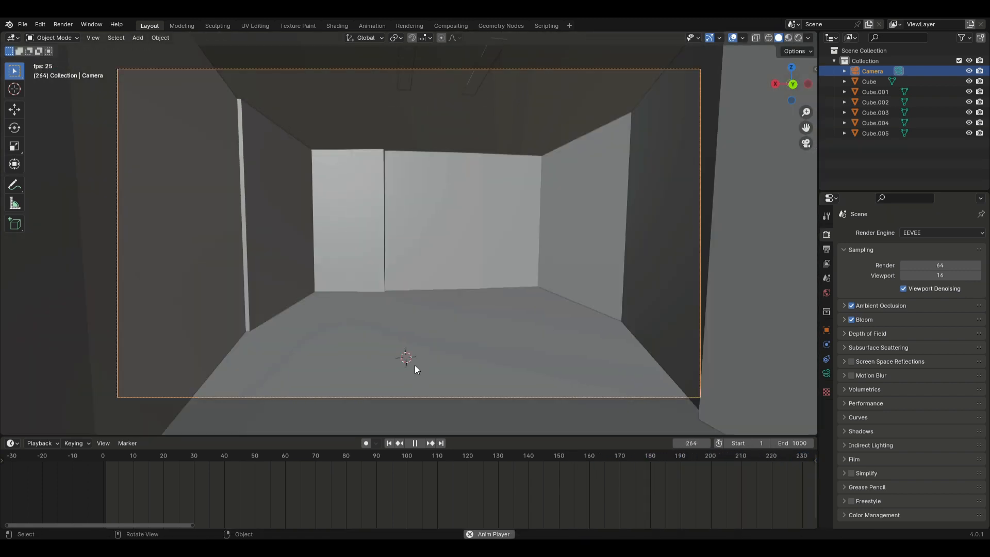
key(Escape)
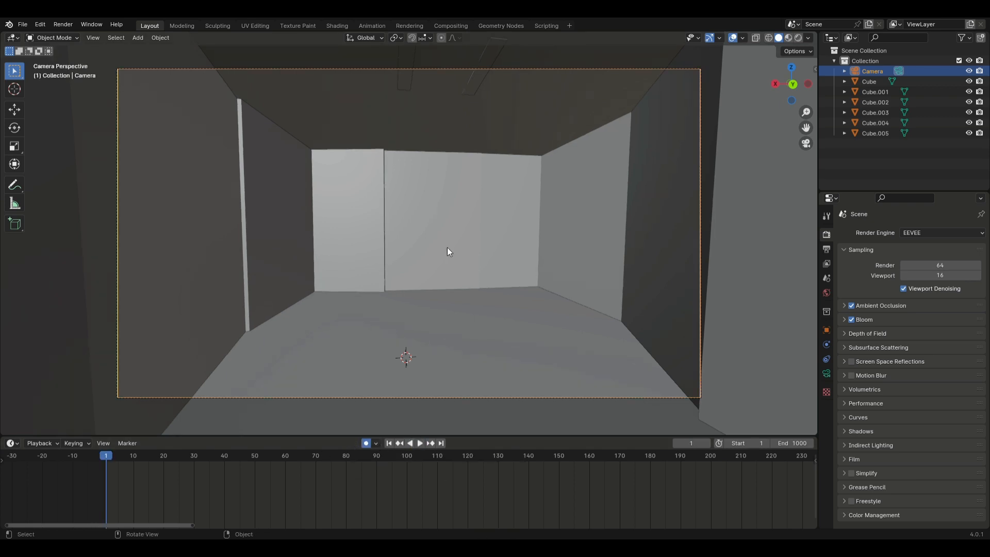
Record the camera walking around the room's walls during playback with Auto Keying, confirm the walk, stop playback and turn Auto Keying off.
click(421, 442)
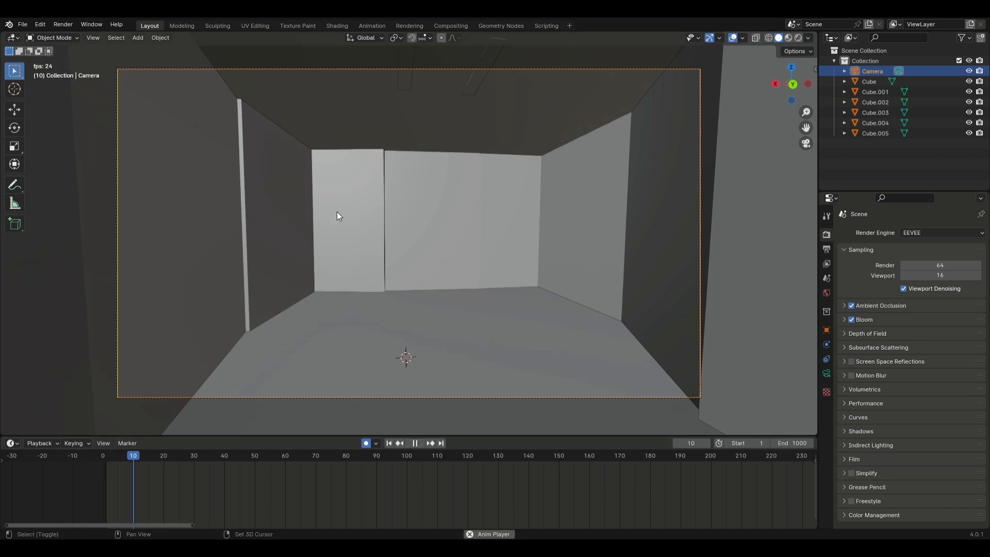
key(shift+grave)
key(w)
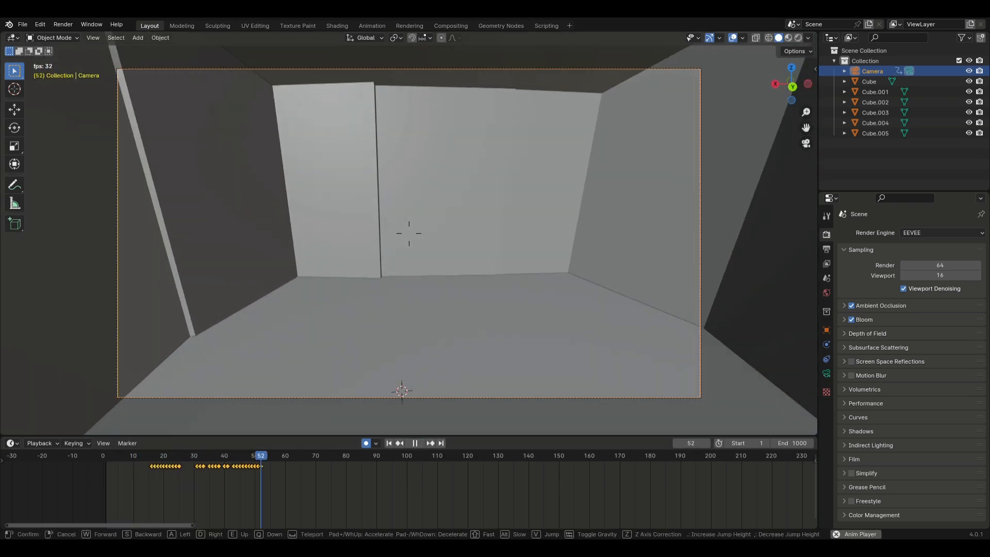
key(w)
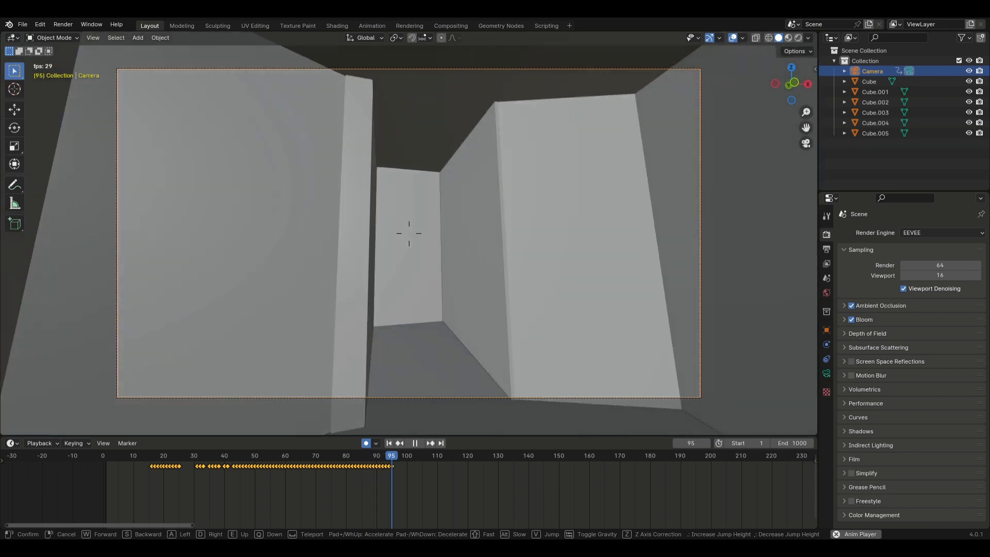
key(w)
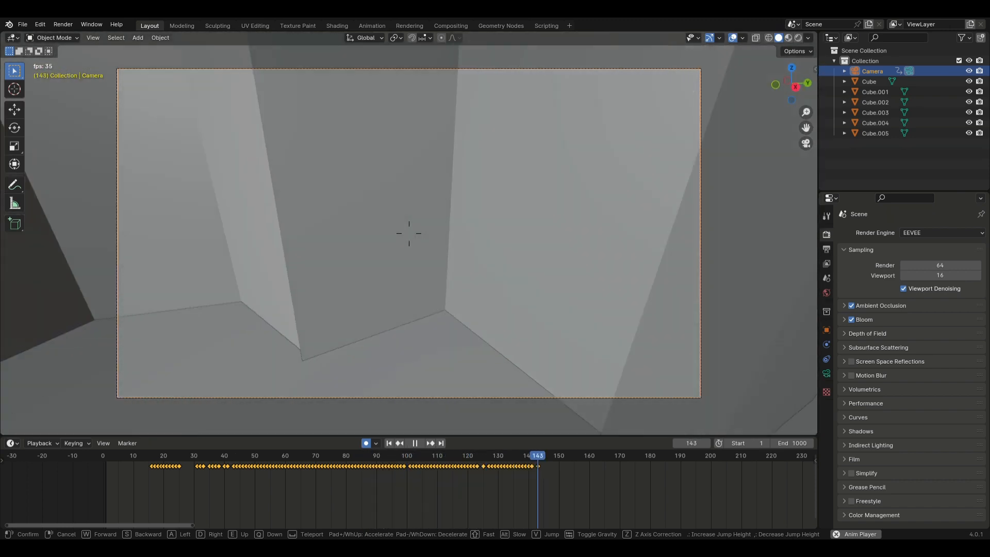
key(w)
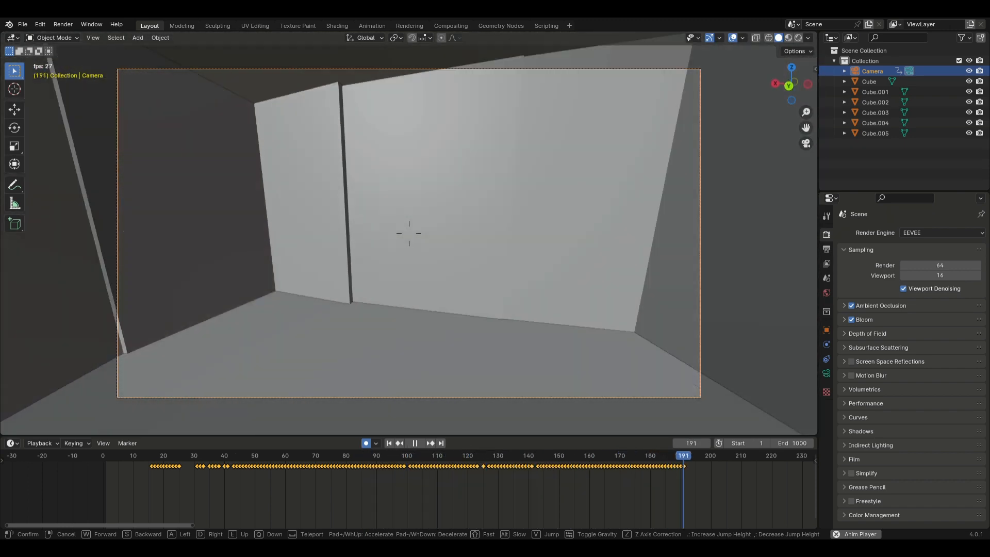
key(w)
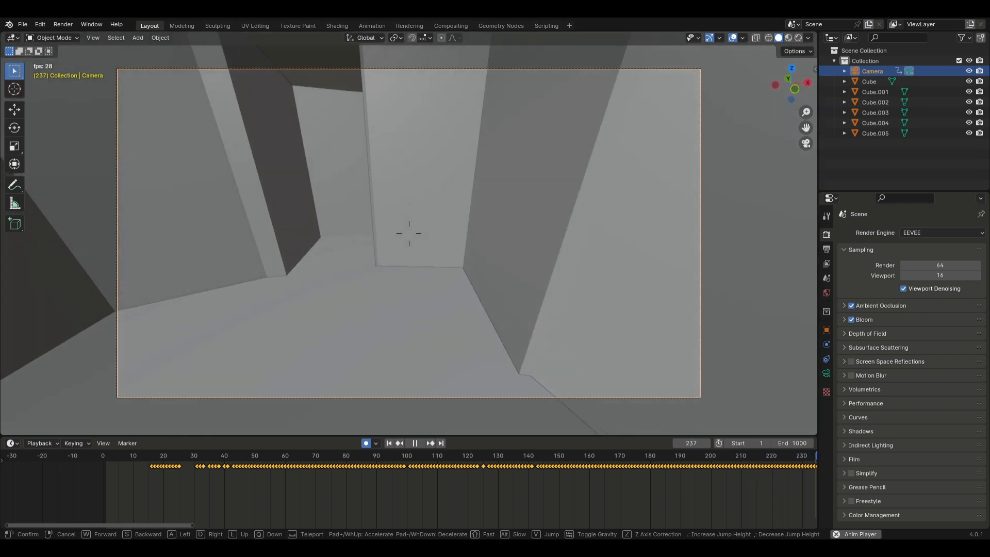
key(w)
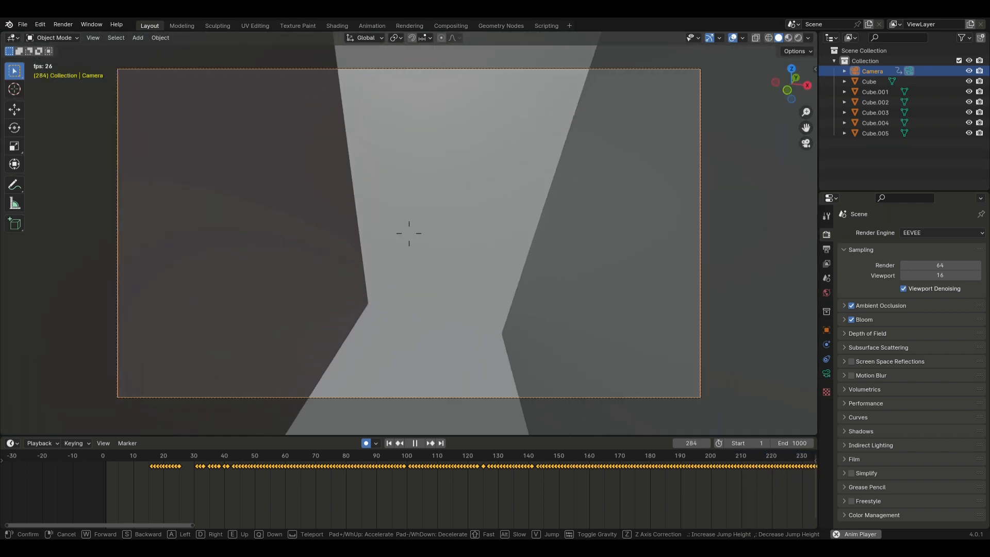
key(s)
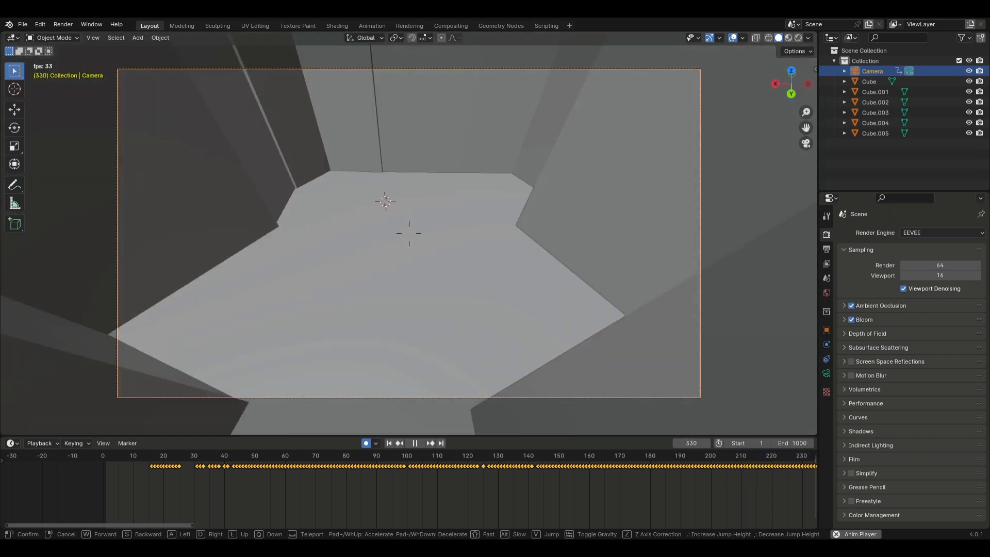
key(w)
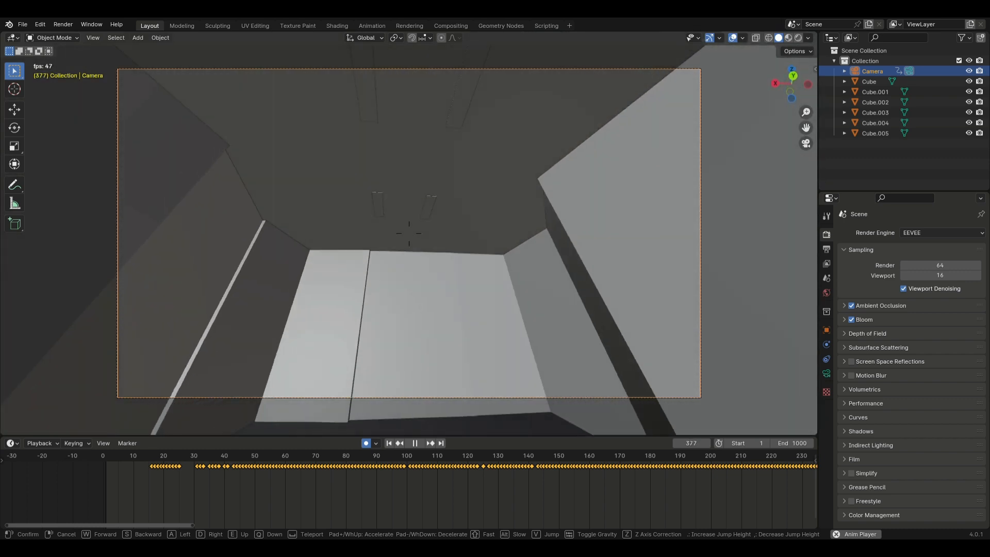
key(w)
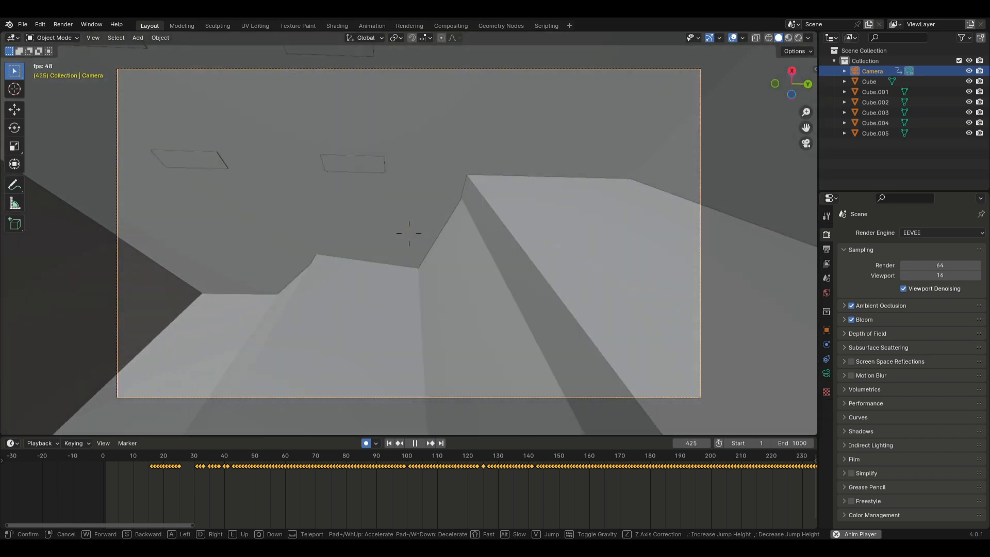
key(w)
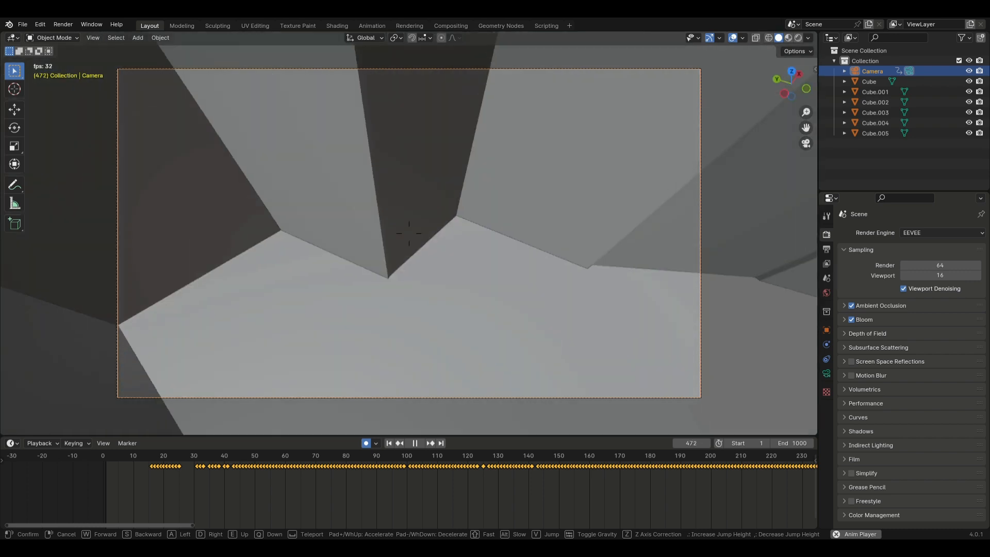
key(w)
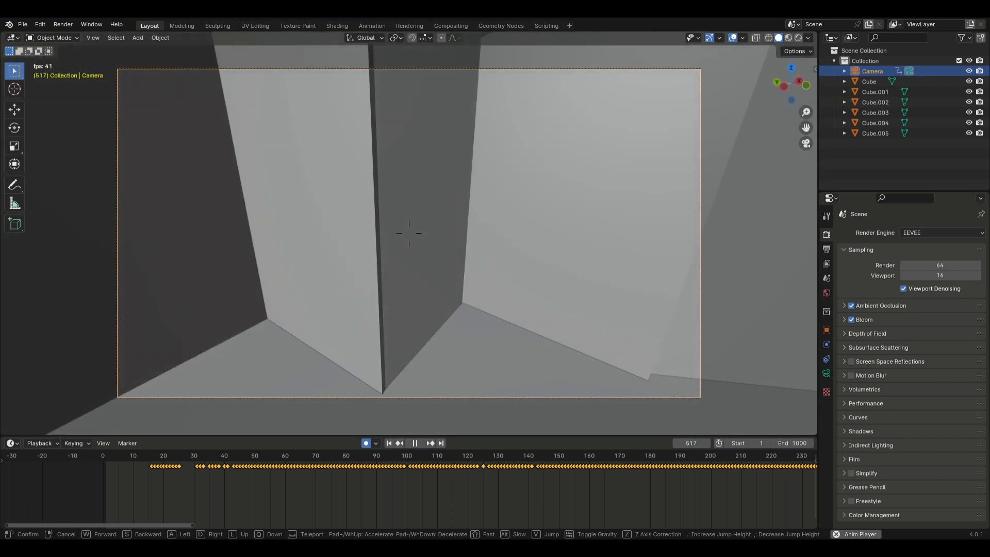
key(w)
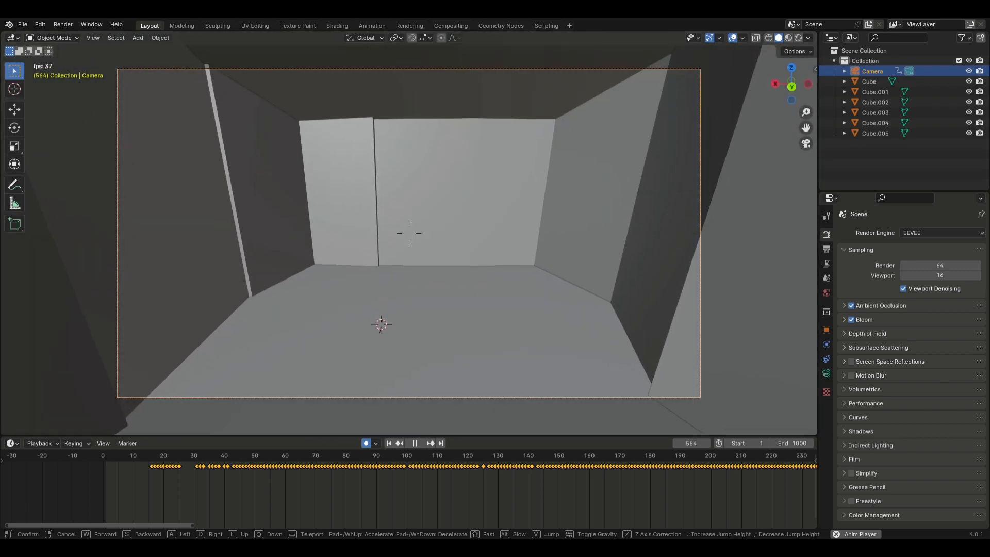
key(w)
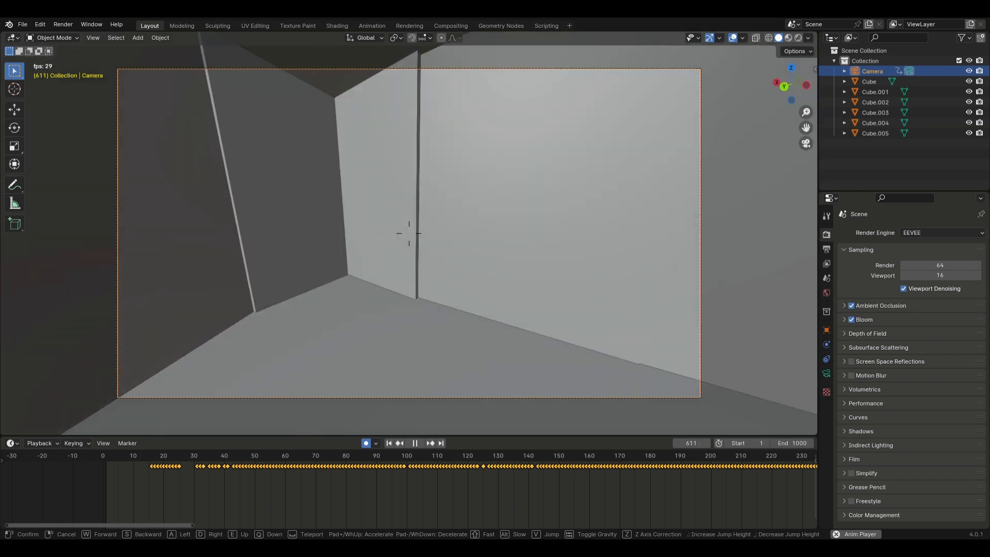
key(w)
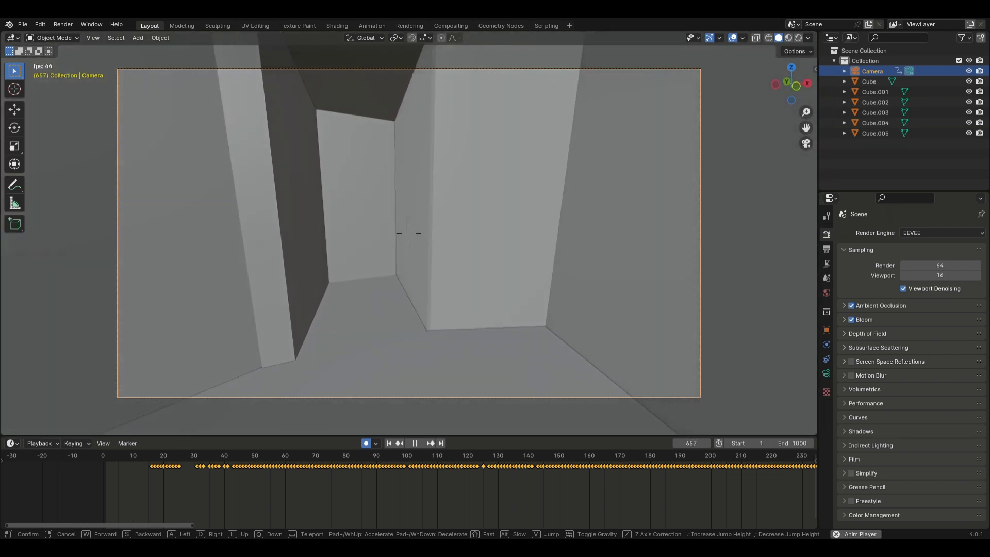
key(w)
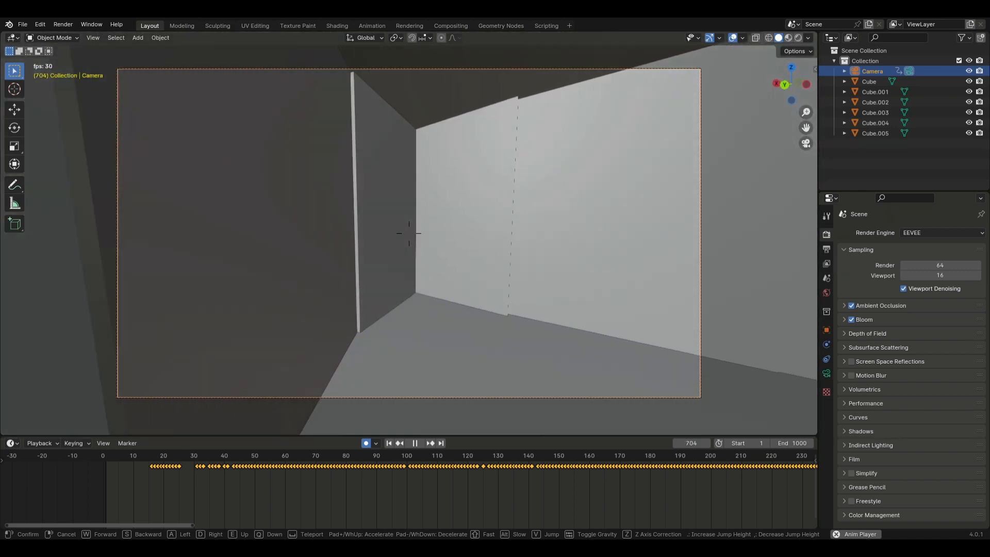
key(w)
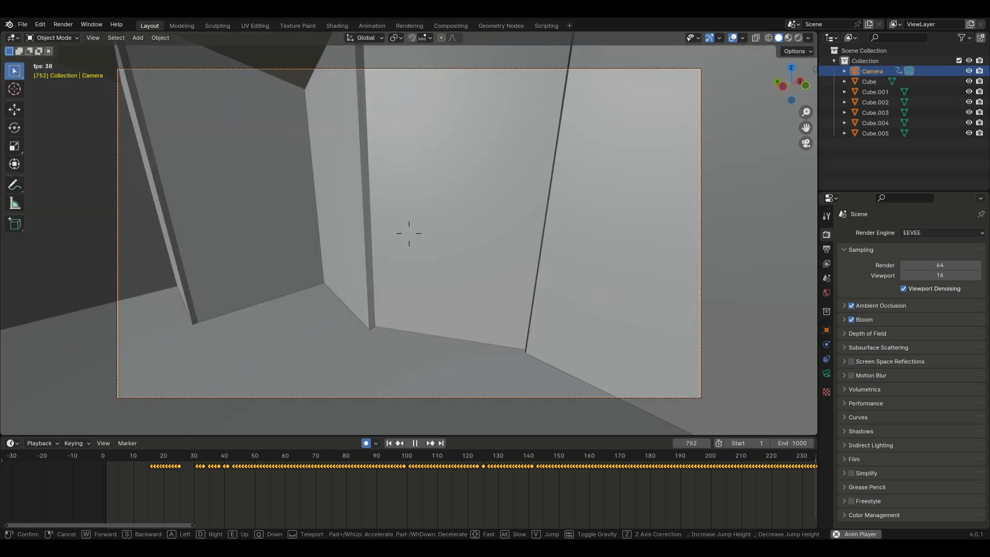
key(w)
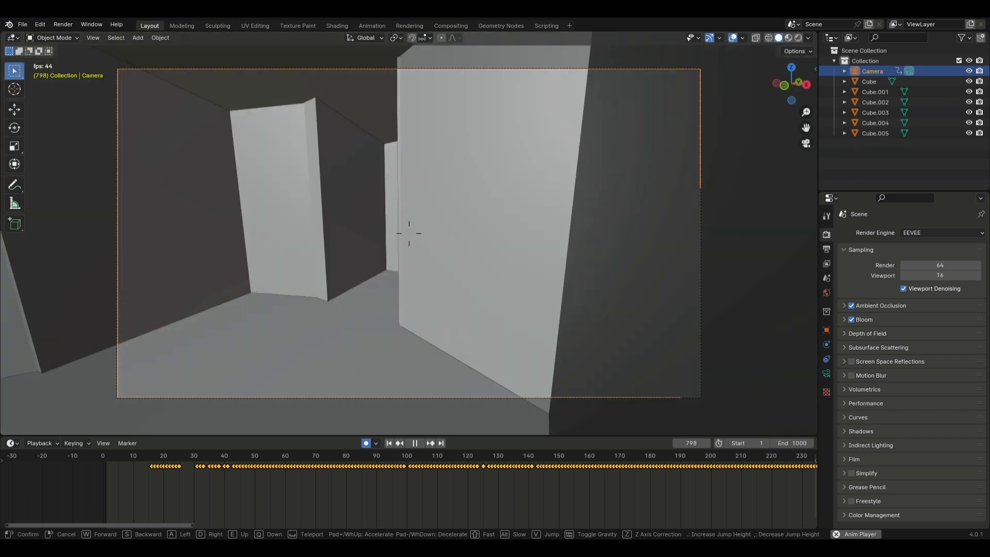
key(w)
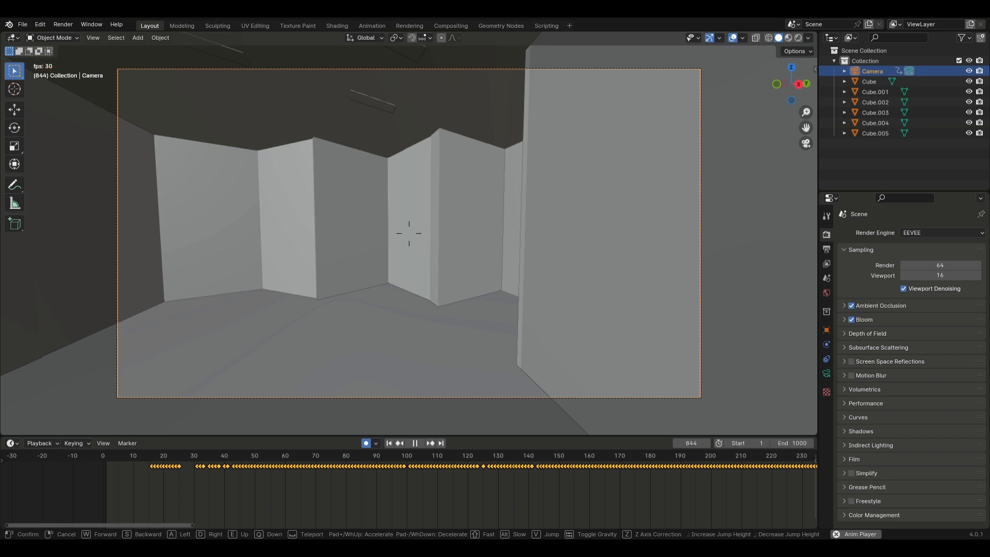
click(410, 234)
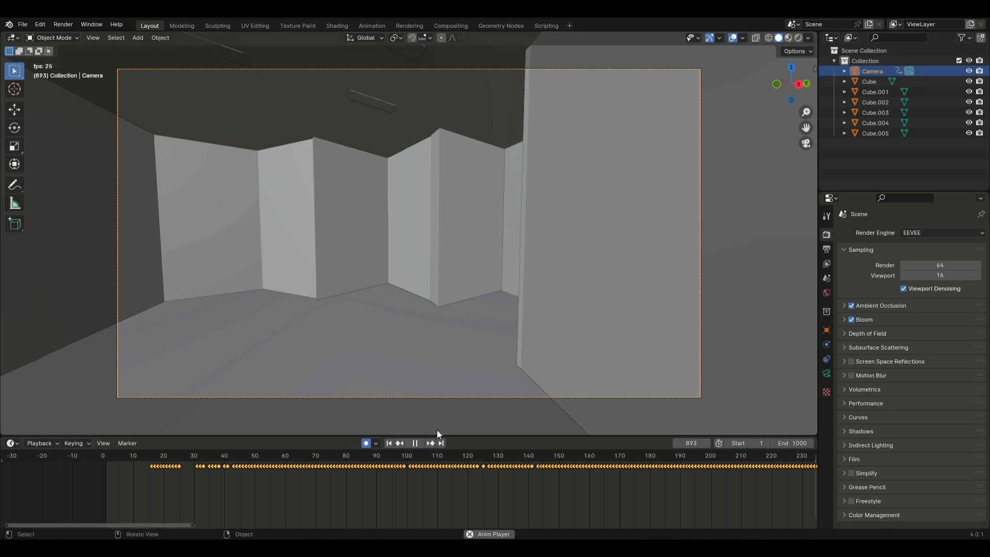
click(418, 443)
click(366, 443)
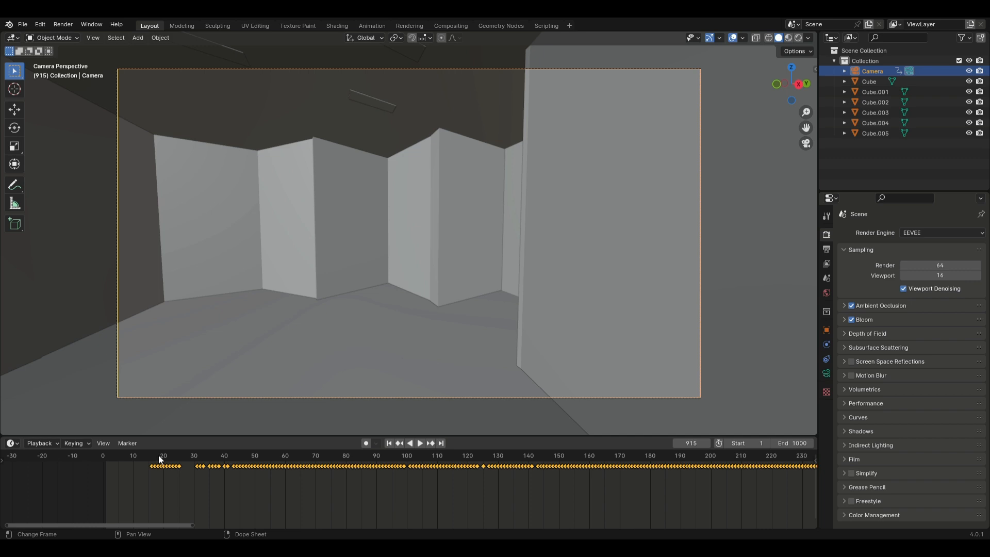
Delete the isolated first group of camera keyframes before frame 29.
drag(158, 457, 190, 457)
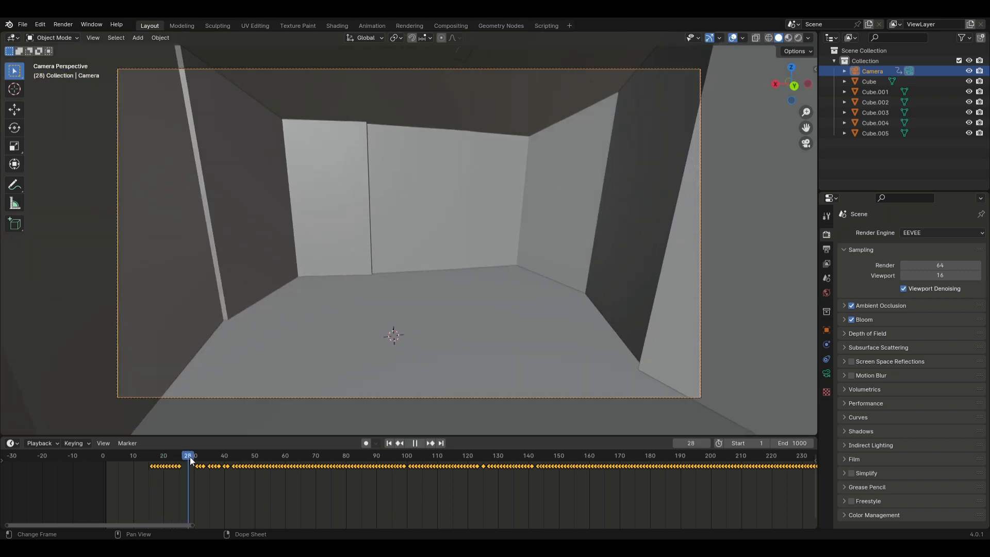
drag(138, 481, 190, 459)
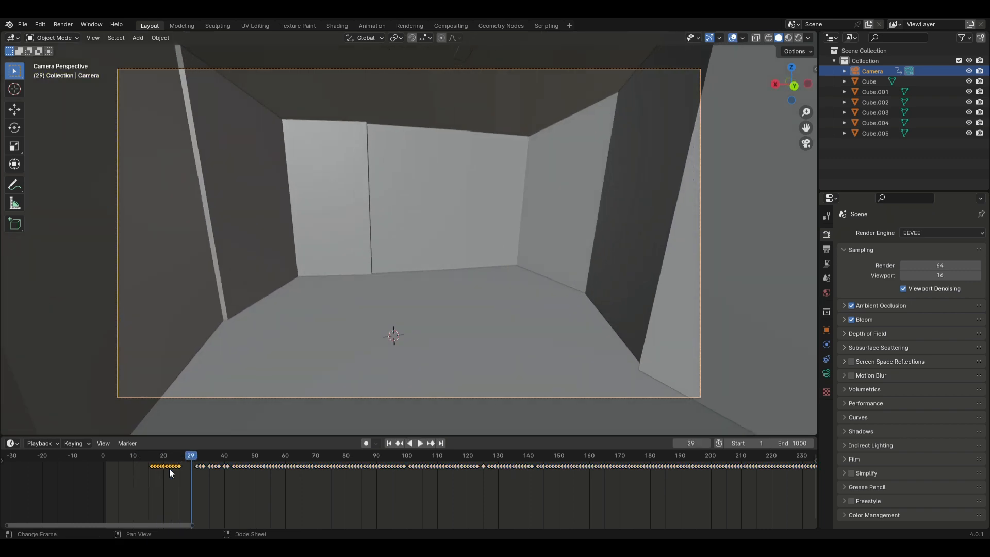
key(Delete)
Select all the remaining camera keyframes and shift them 29 frames earlier to the start of the timeline.
key(a)
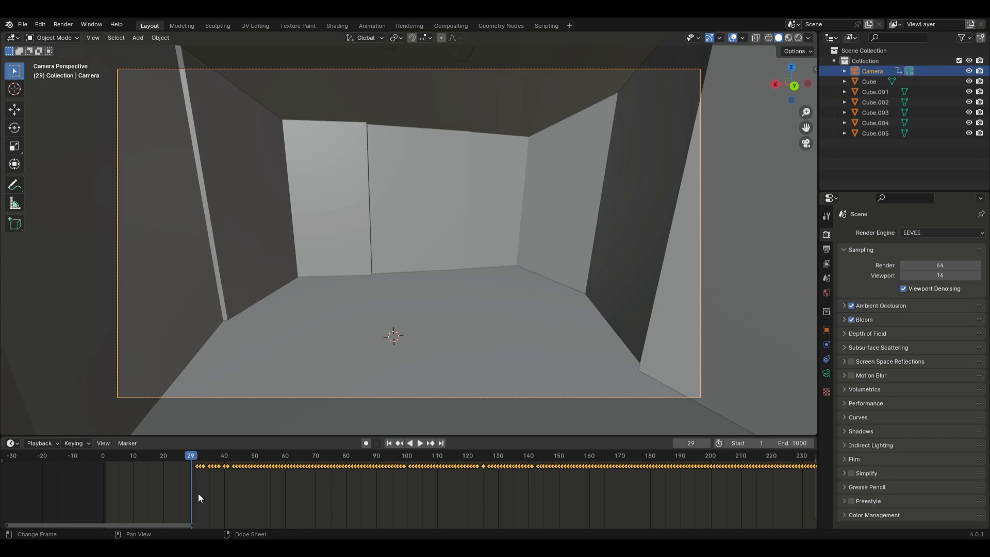
key(g)
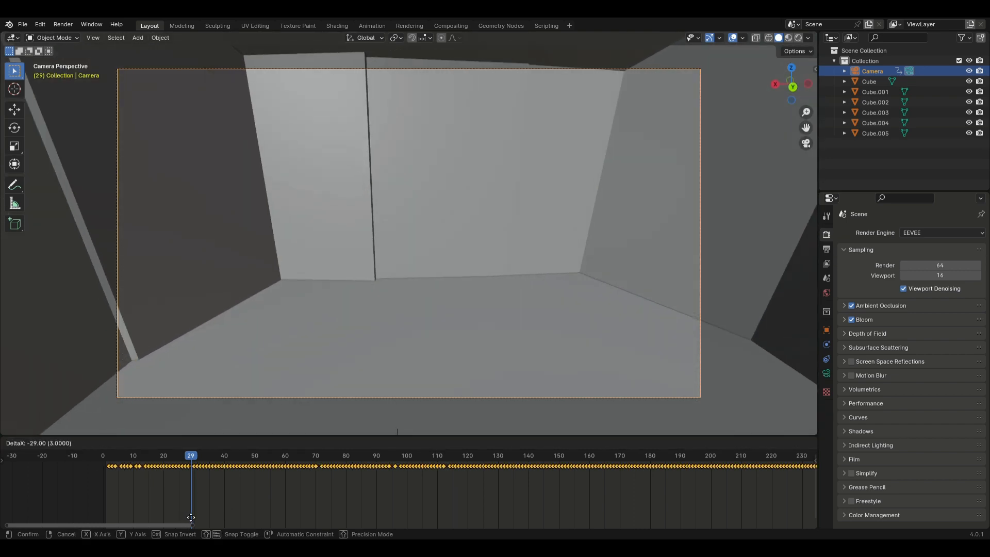
click(181, 516)
Set the animation's end frame to 780, just after the last keyframe, and return the playhead to frame 1.
drag(160, 525, 751, 516)
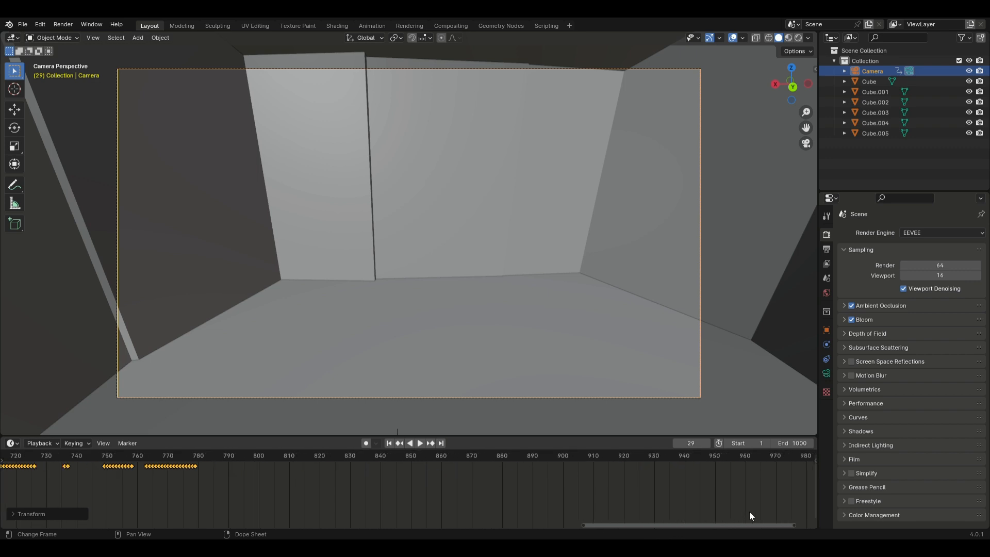
click(797, 447)
text(780)
key(Return)
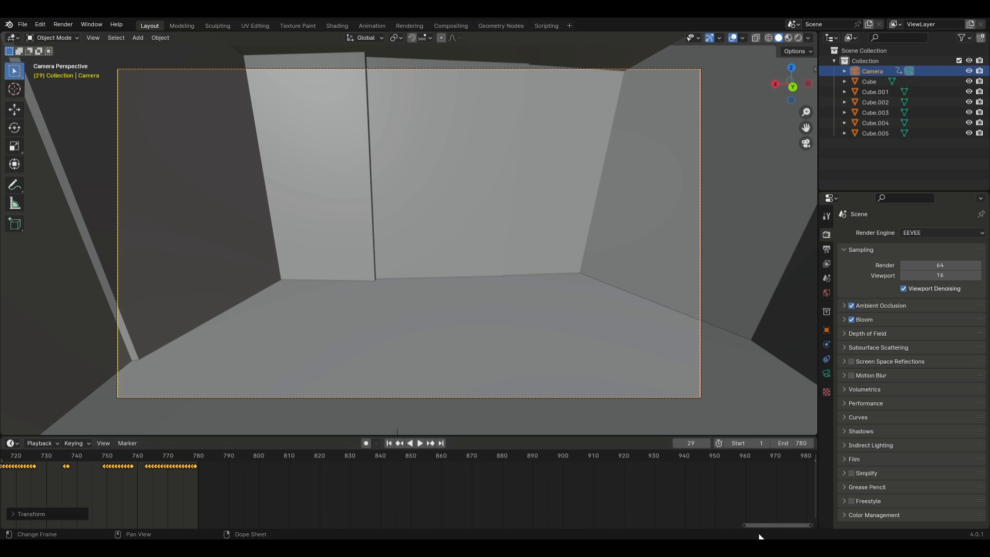
drag(760, 537, 99, 531)
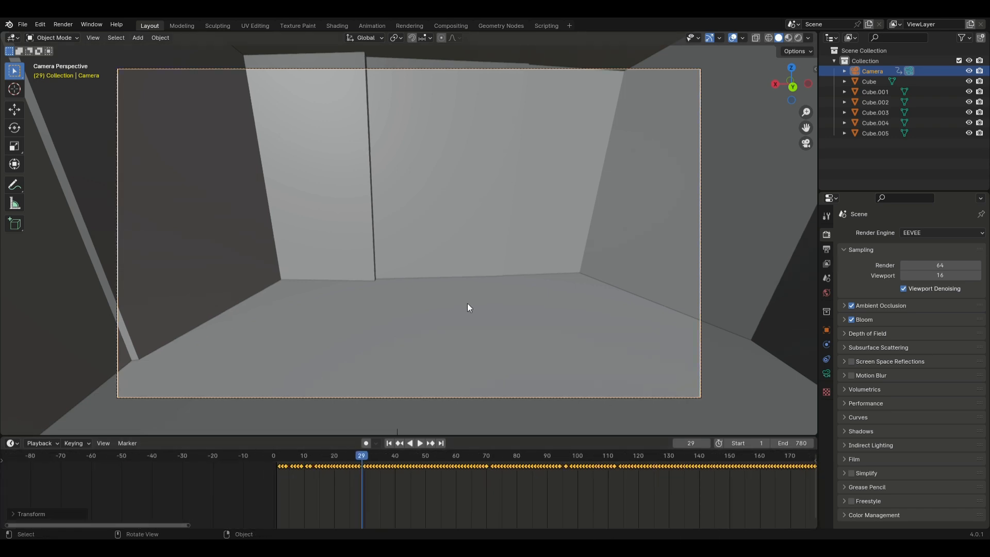
click(278, 454)
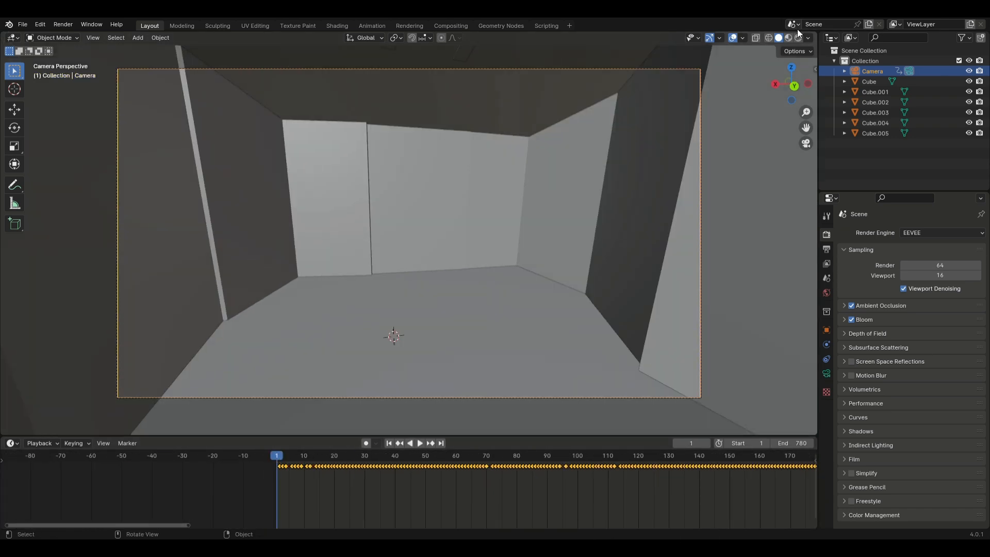
Switch the viewport to Material Preview and inspect the materials of the wall, the ceiling and a ceiling light.
click(789, 37)
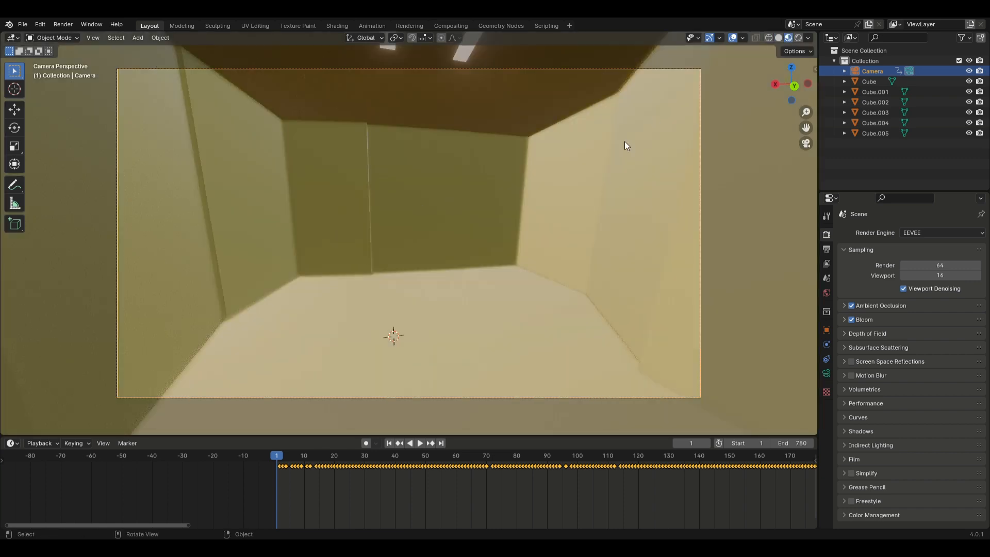
click(614, 207)
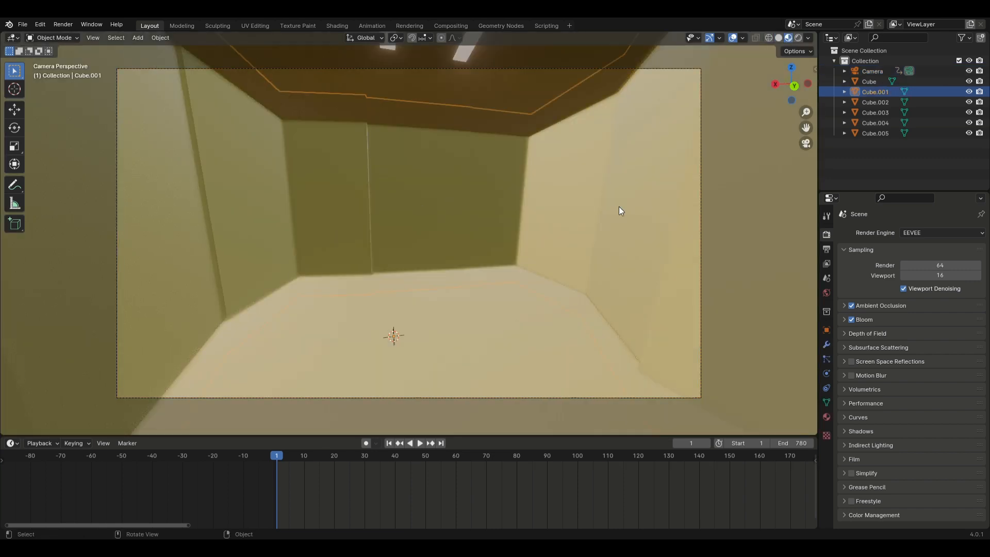
click(826, 417)
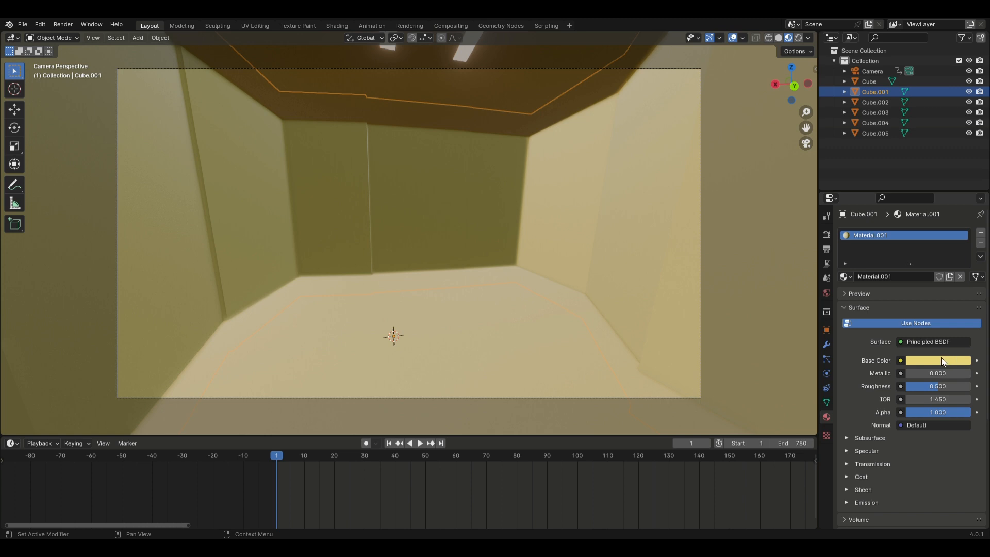
click(532, 106)
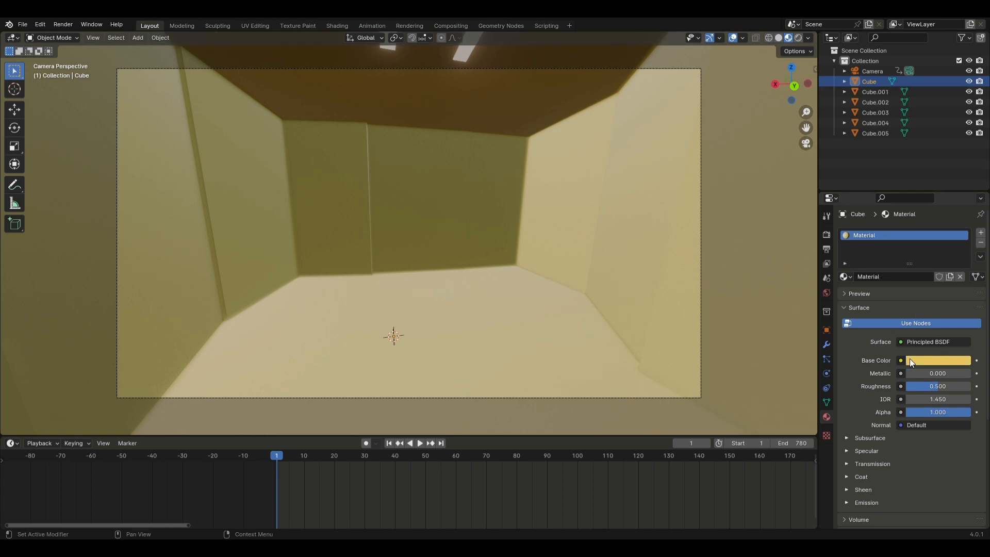
click(924, 359)
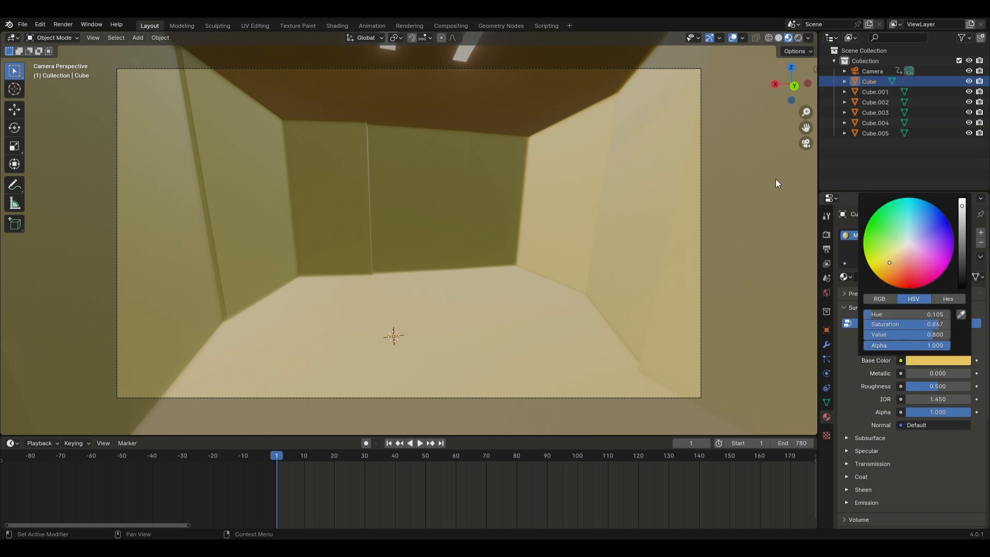
click(465, 55)
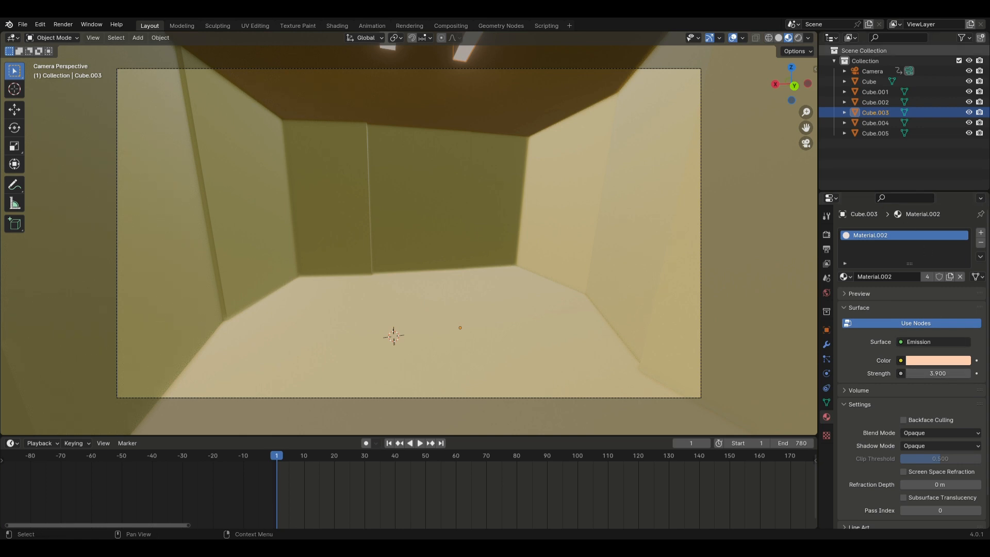
Switch the viewport to Rendered shading and inspect the room's lighting from the camera view.
click(799, 38)
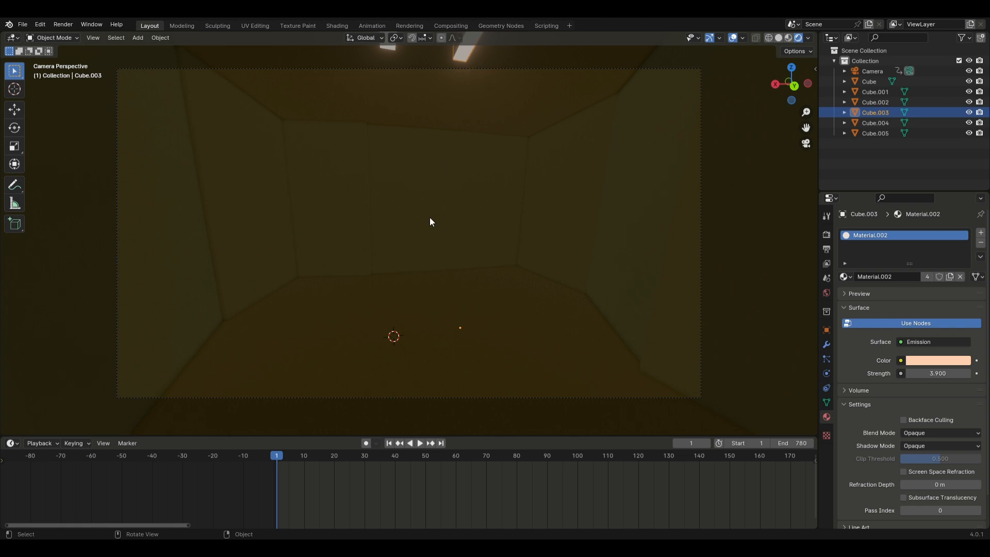
scroll(441, 57, down, 5)
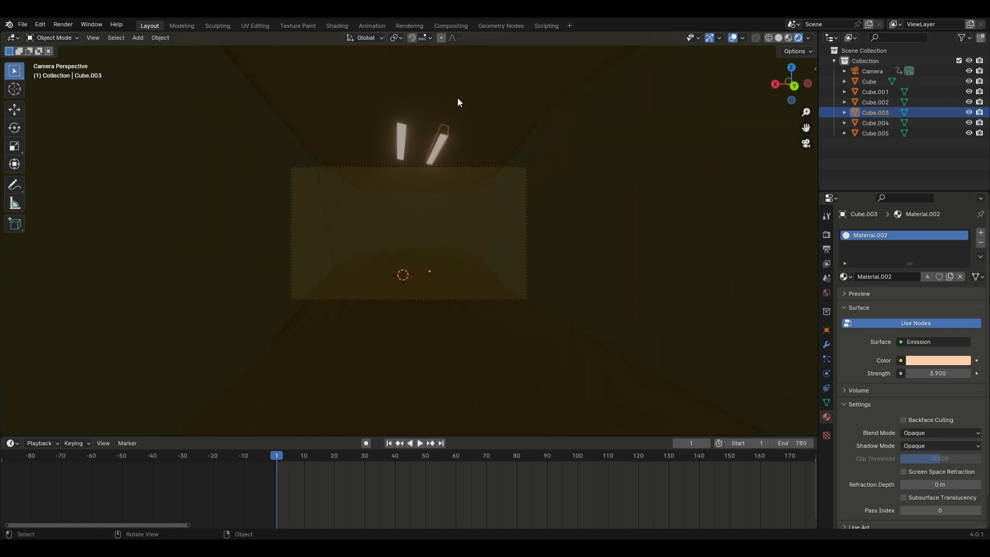
scroll(458, 102, down, 3)
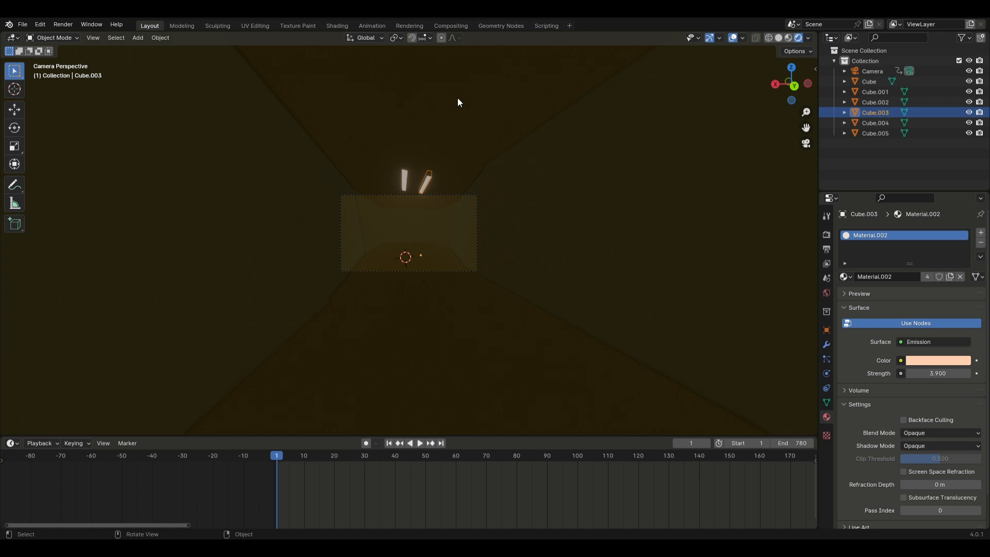
scroll(407, 194, up, 8)
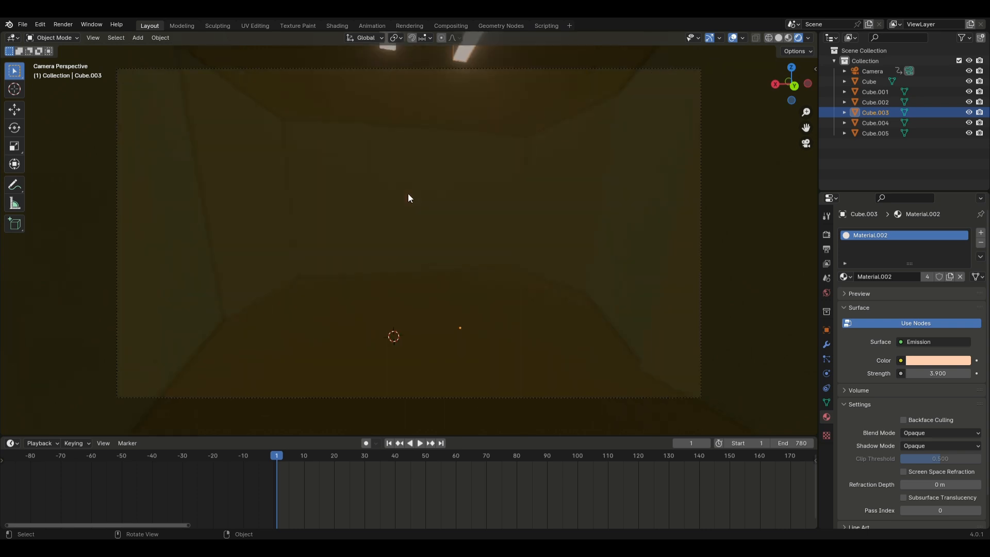
scroll(448, 213, down, 2)
Change the scene's render engine to Cycles.
click(827, 235)
click(909, 238)
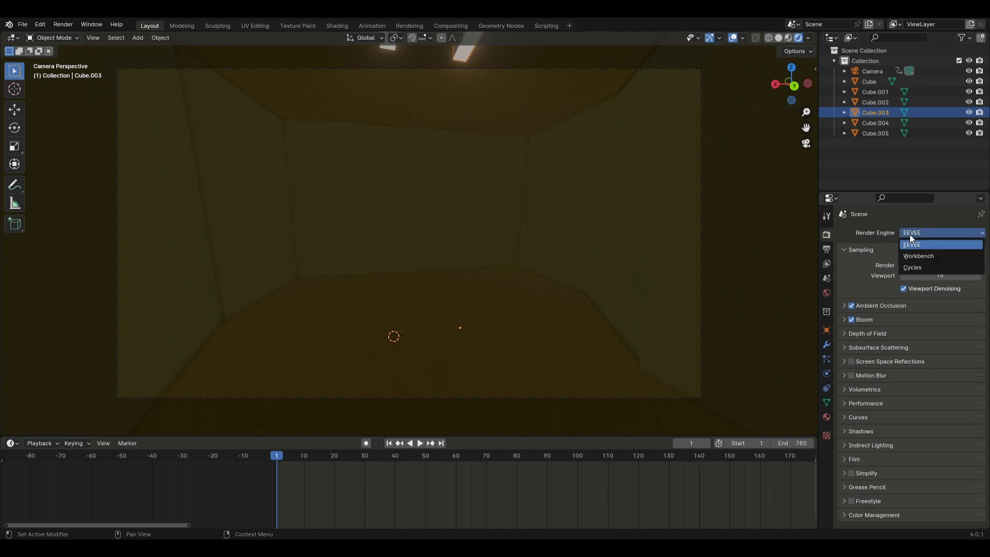
click(922, 270)
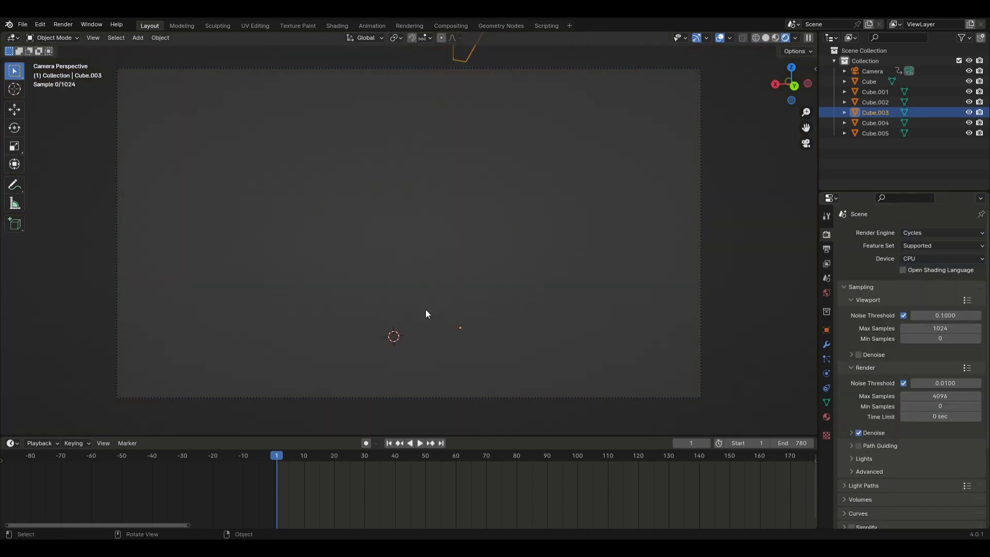
Mark a render region around the camera frame and leave the camera view.
key(ctrl+b)
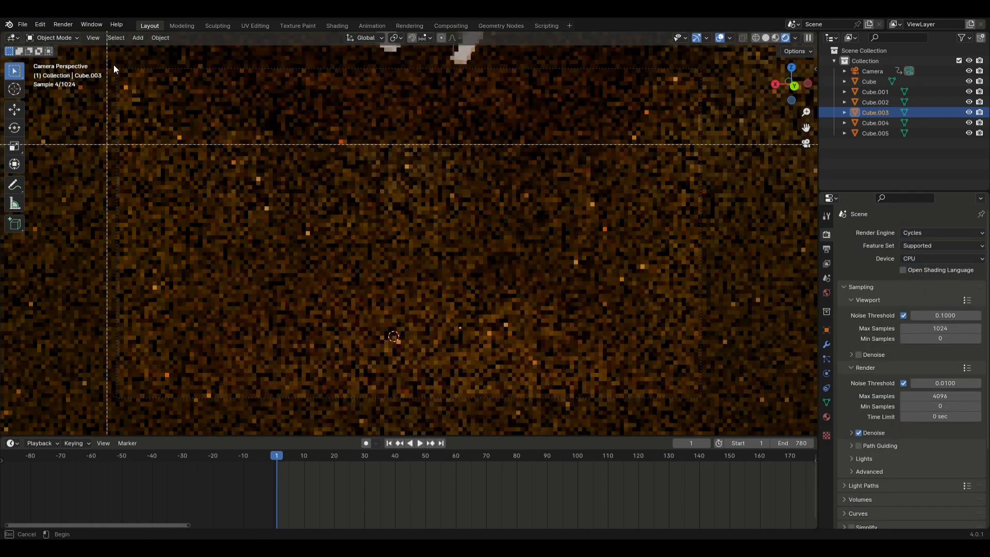
drag(113, 65, 299, 208)
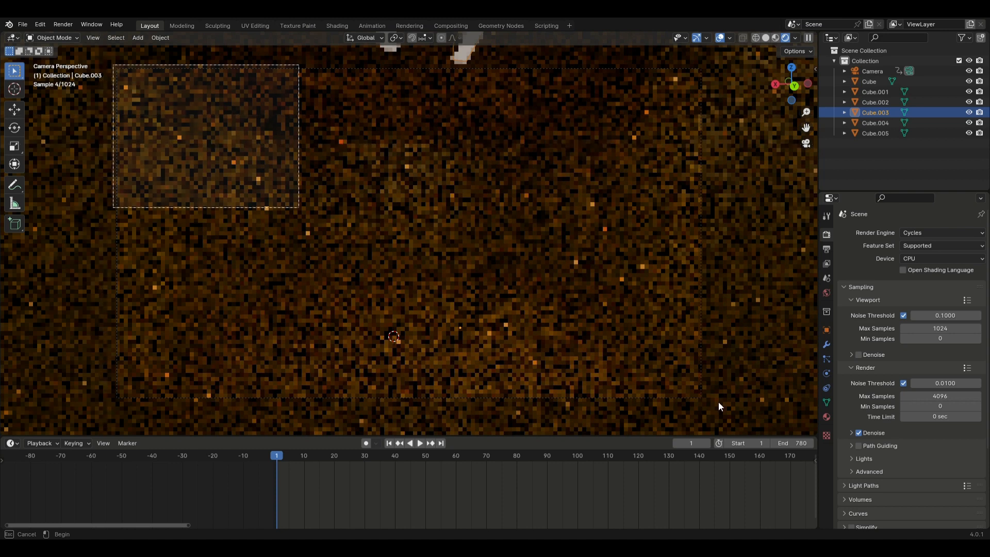
key(KP_0)
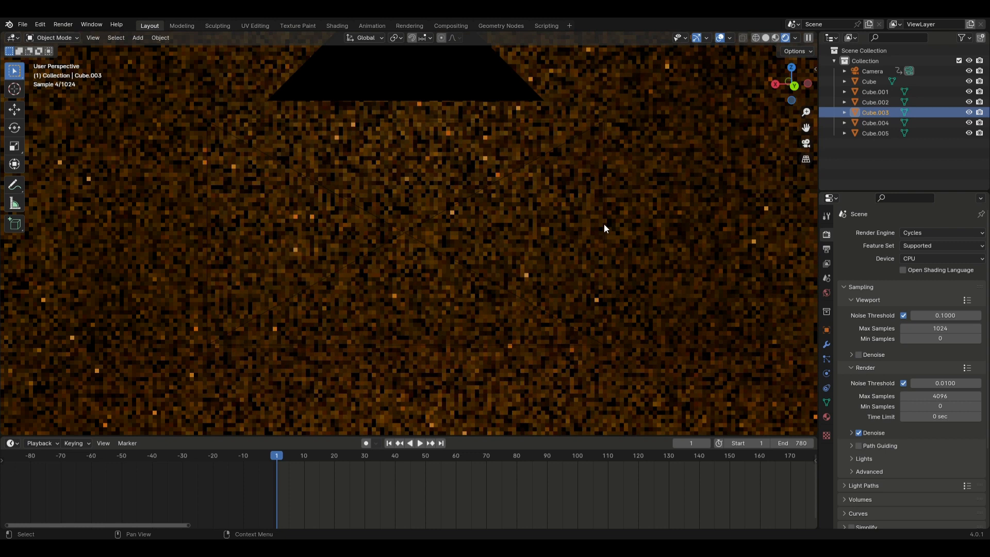
Set the render device to GPU Compute and the viewport noise threshold to 0.001.
click(927, 259)
click(920, 275)
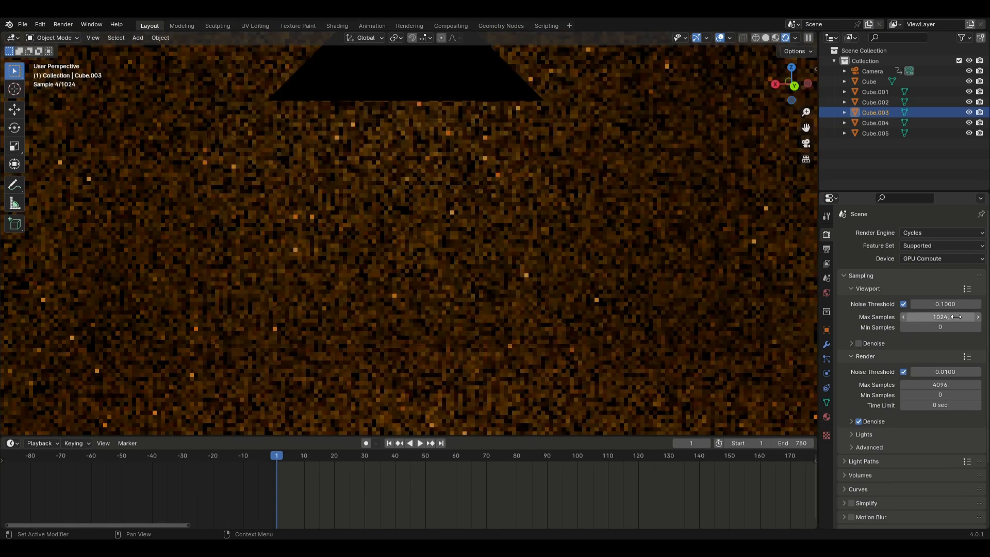
click(957, 305)
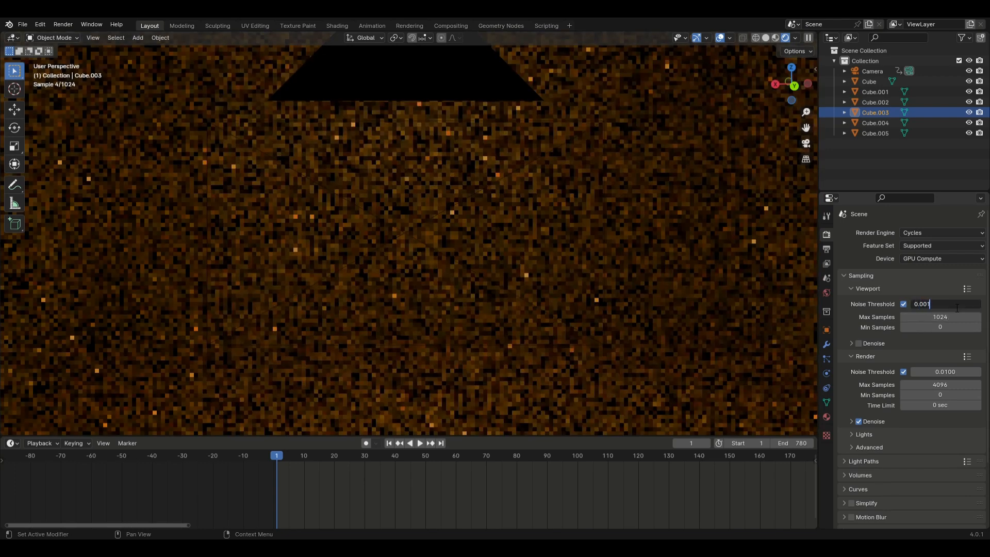
key(Return)
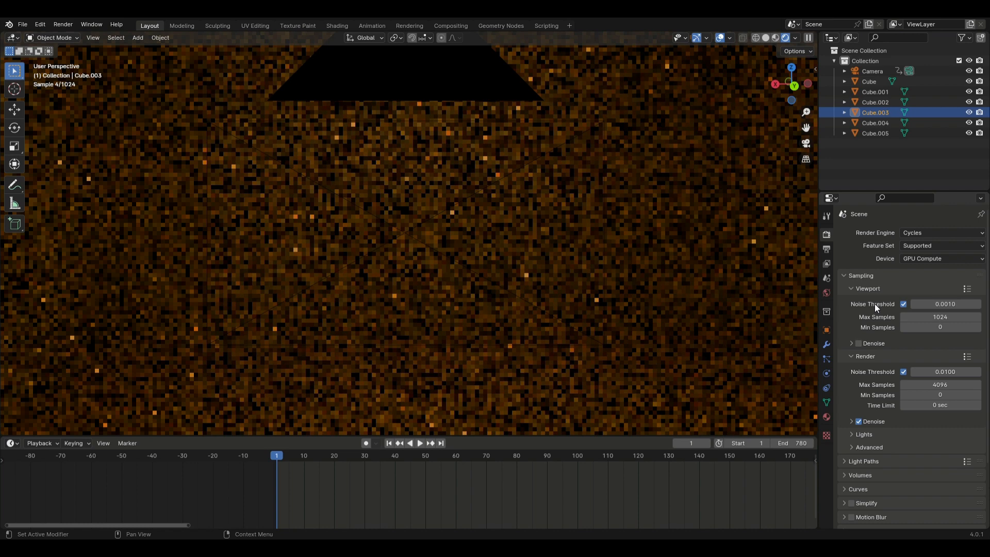
Set the maximum samples to 60 for the viewport and 50 for the final render.
click(930, 317)
text(60)
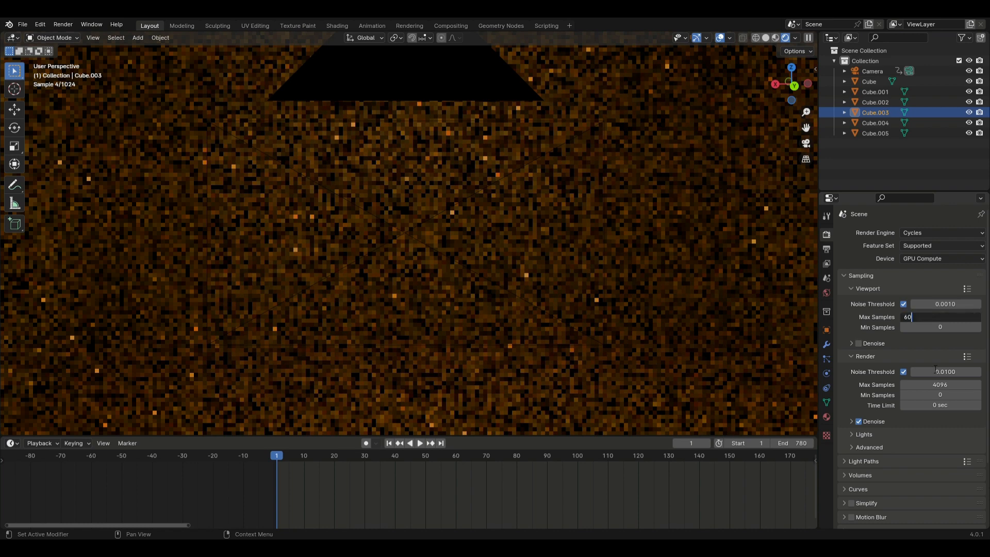
key(Return)
click(944, 385)
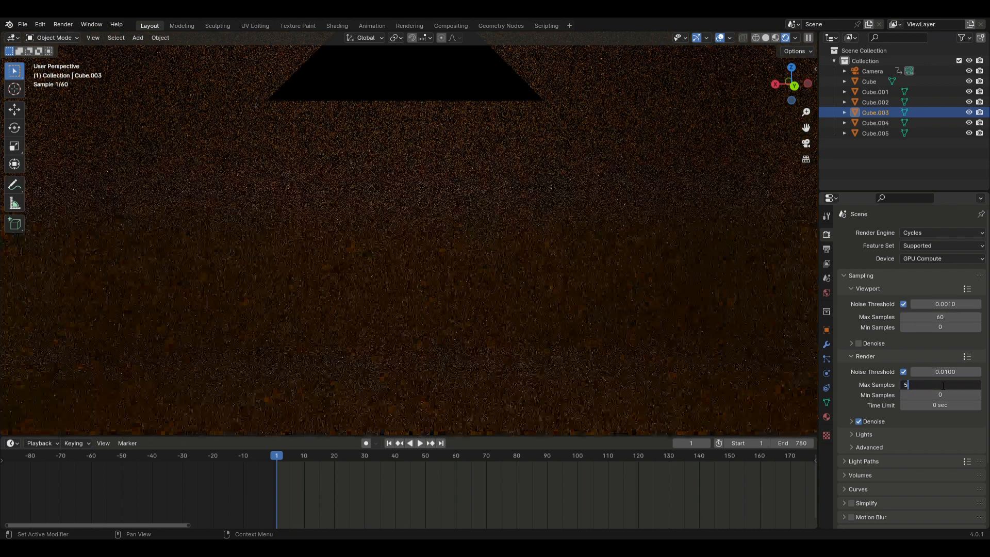
text(50)
key(Return)
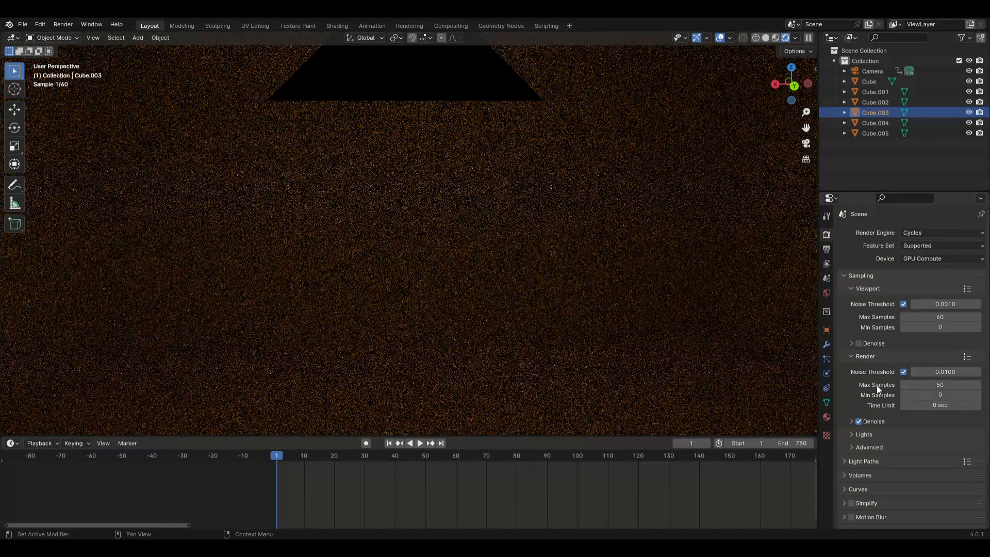
Set the render time limit to 11 seconds and enable denoising for the viewport.
drag(919, 404, 941, 405)
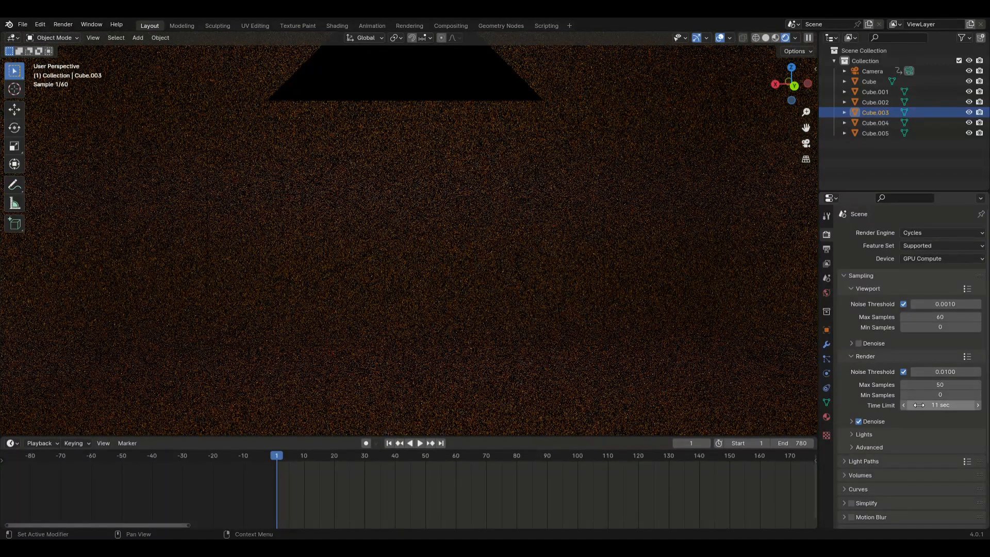
click(859, 343)
middle_drag(524, 247, 586, 277)
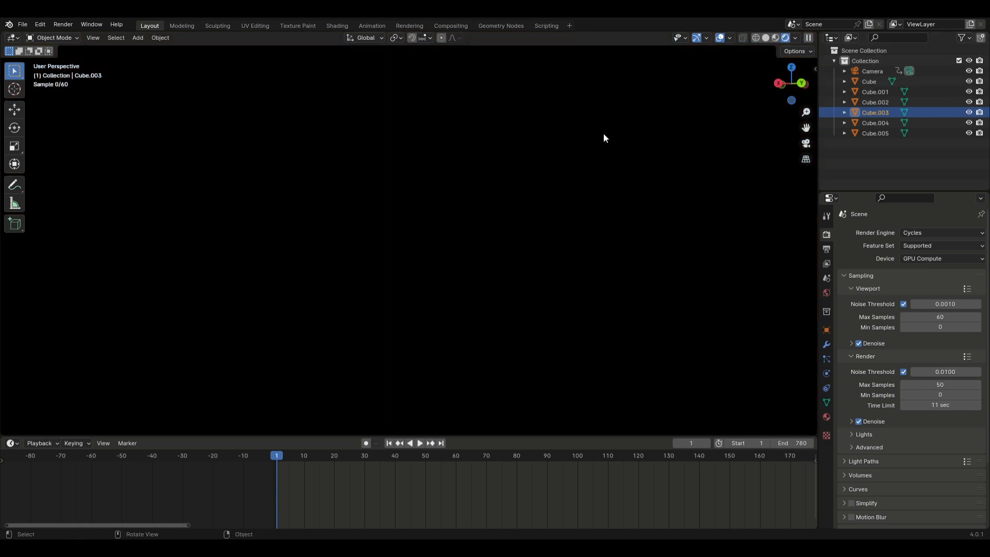